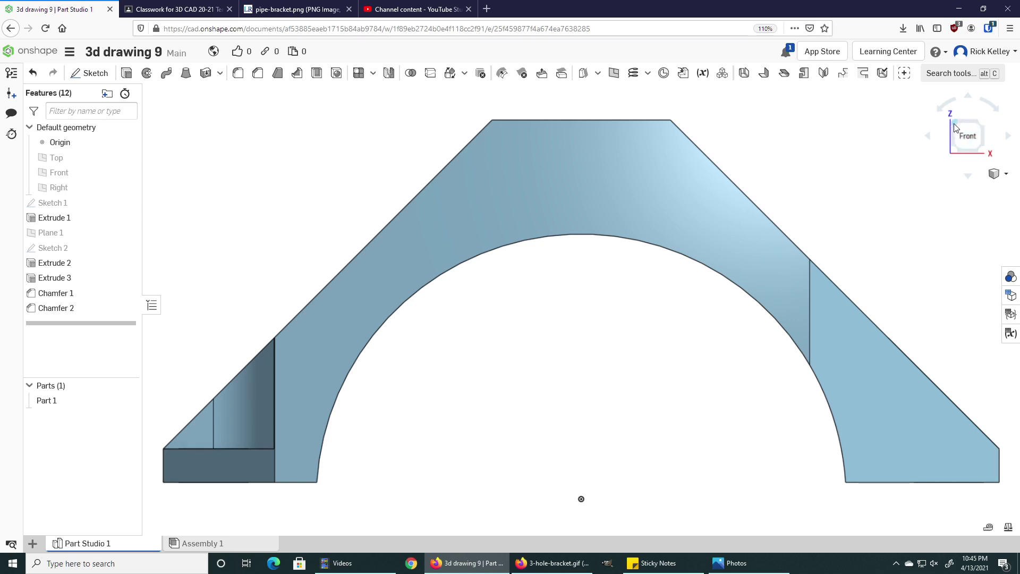
# Inspect the finished bar clamp from several angles and switch to Photos to read the dimensions in the bar-clamp.png drawing.
pyautogui.click(956, 127)
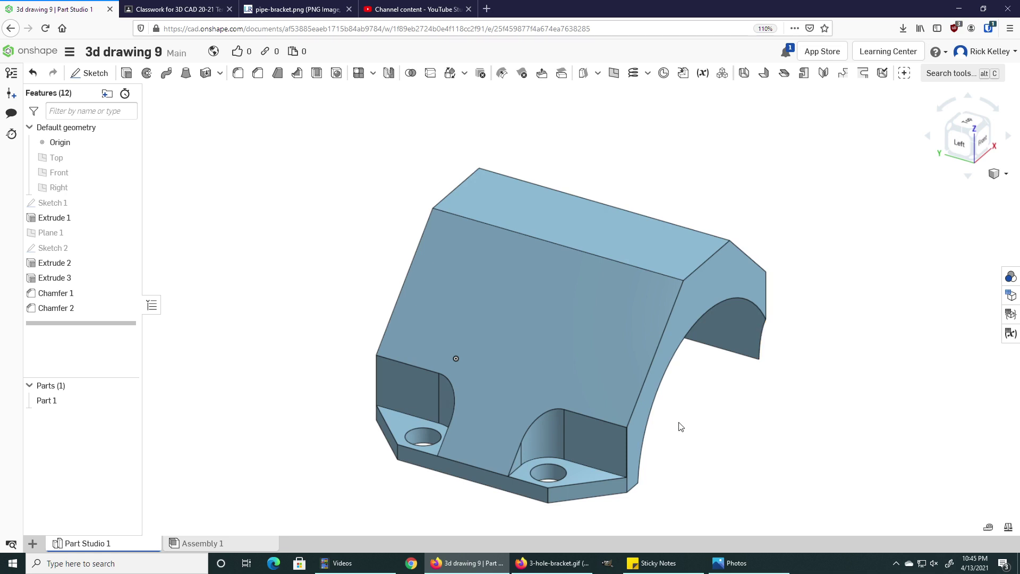
pyautogui.moveTo(678, 424); pyautogui.dragTo(672, 366, button='right')
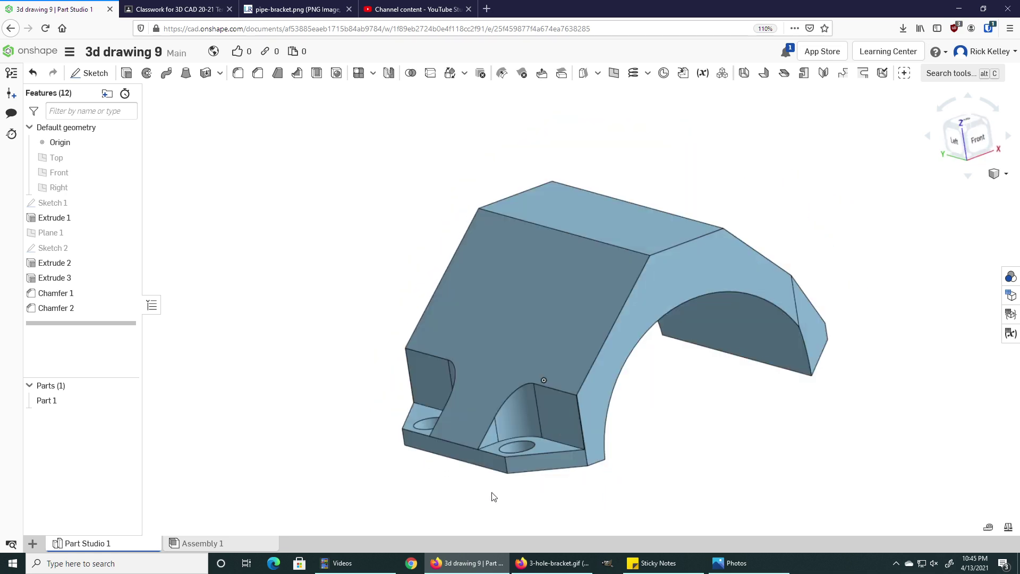
pyautogui.click(733, 563)
pyautogui.click(376, 19)
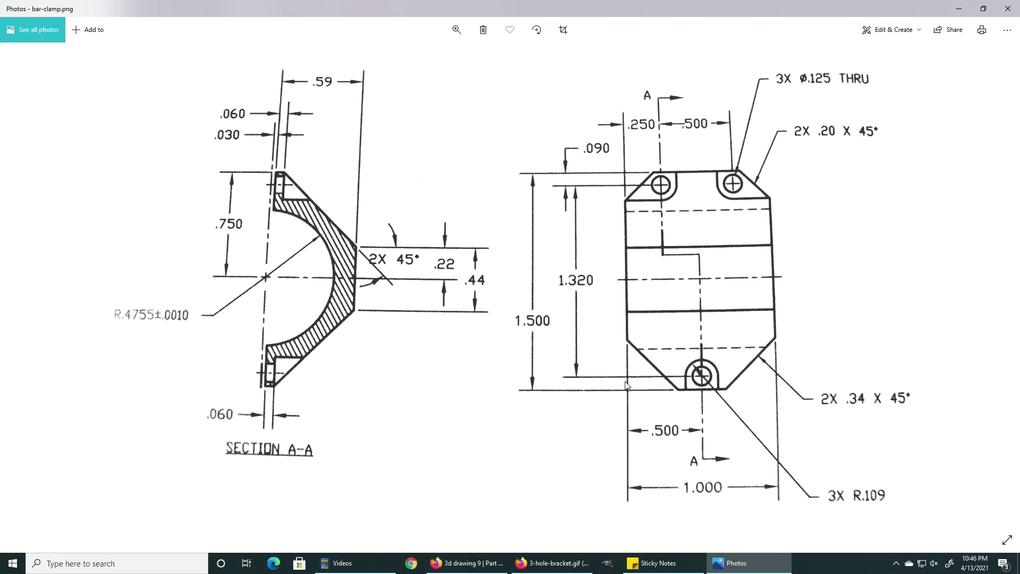
# Close the 3-hole-bracket.gif browser window and switch back to the 3d drawing 9 part studio in Onshape.
pyautogui.click(553, 570)
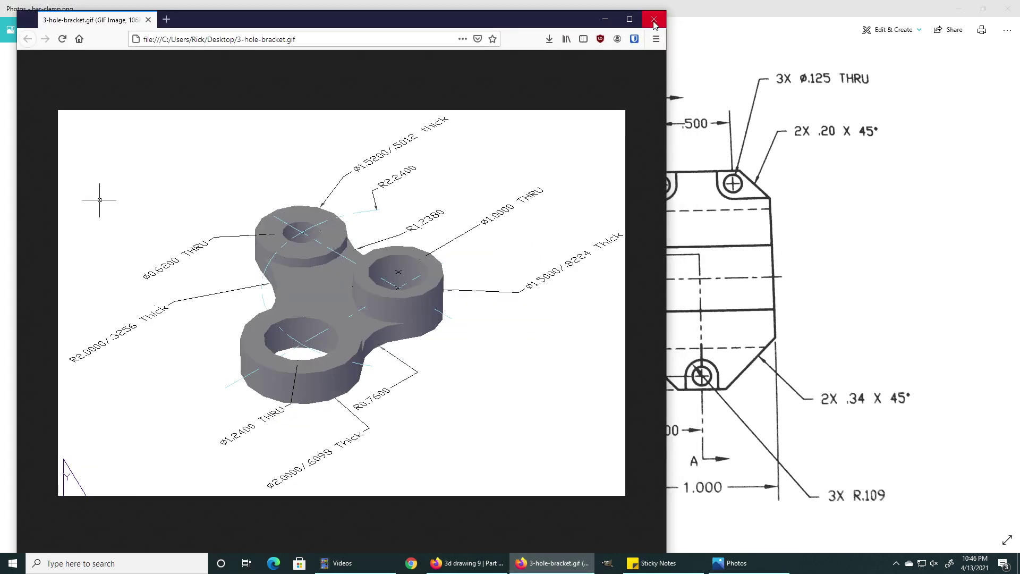
pyautogui.click(654, 19)
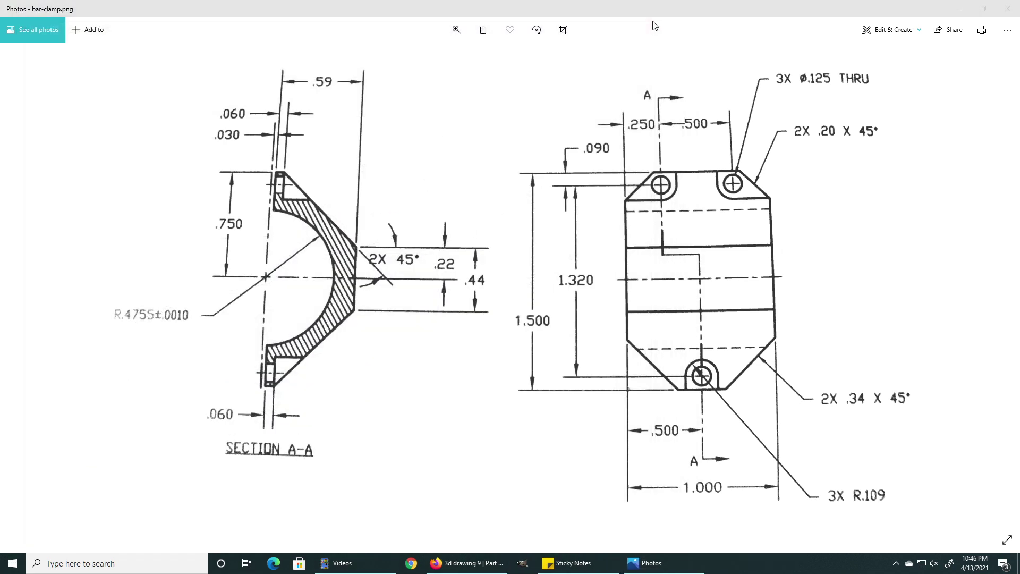
pyautogui.click(467, 563)
pyautogui.moveTo(658, 480)
pyautogui.mouseDown(button='right')
pyautogui.moveTo(616, 485)
pyautogui.moveTo(651, 494)
pyautogui.moveTo(649, 503)
pyautogui.moveTo(660, 492)
pyautogui.moveTo(642, 499)
pyautogui.mouseUp(button='right')
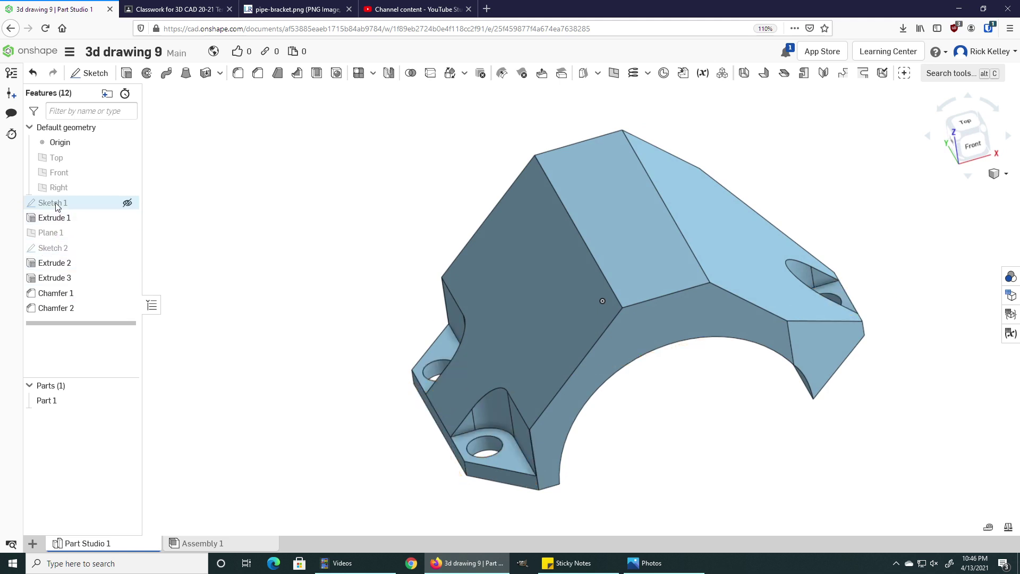
# Show Sketch 1 on the model and view it from the front.
pyautogui.click(127, 205)
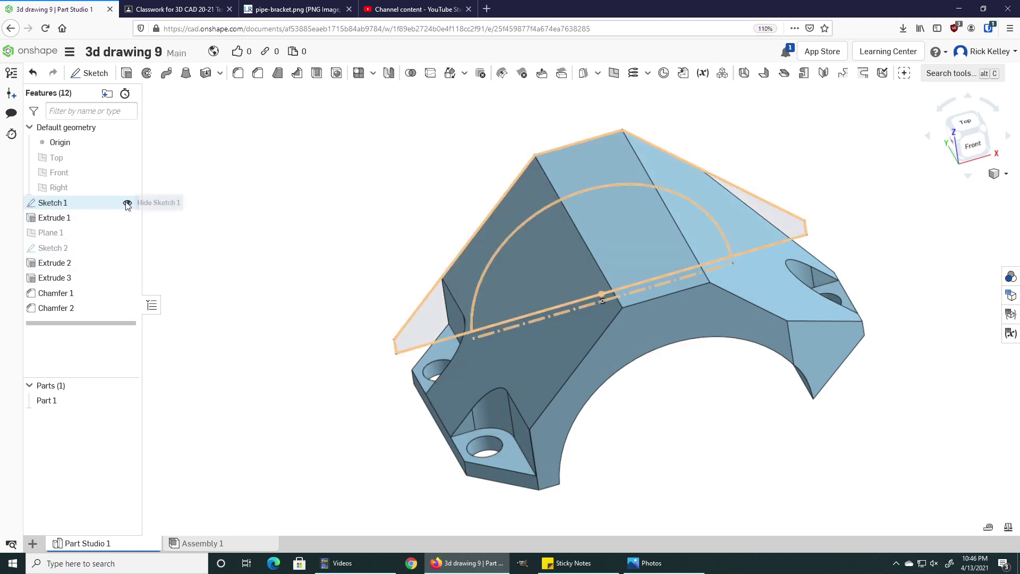
pyautogui.moveTo(308, 318); pyautogui.dragTo(287, 288, button='right')
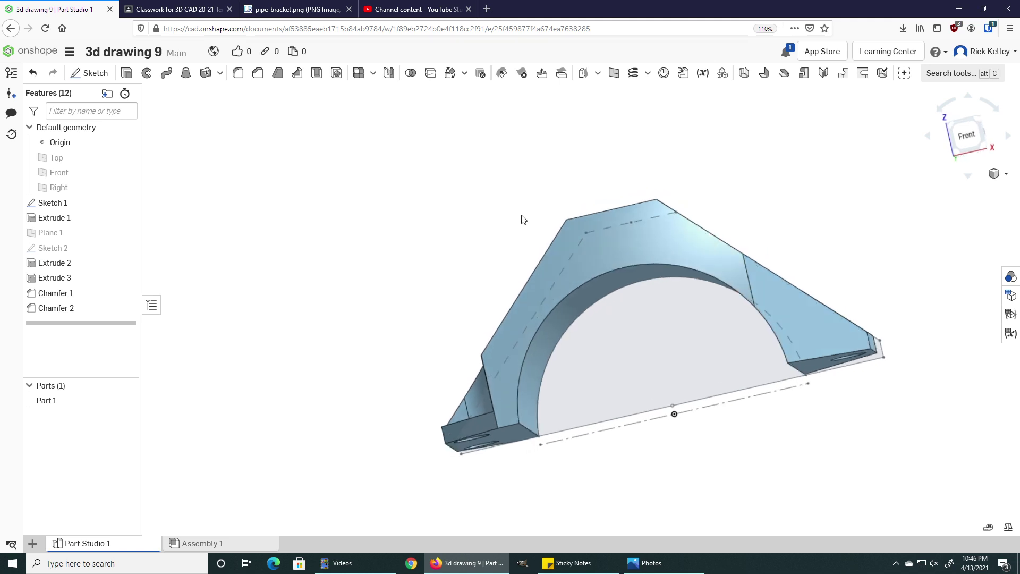
pyautogui.click(954, 147)
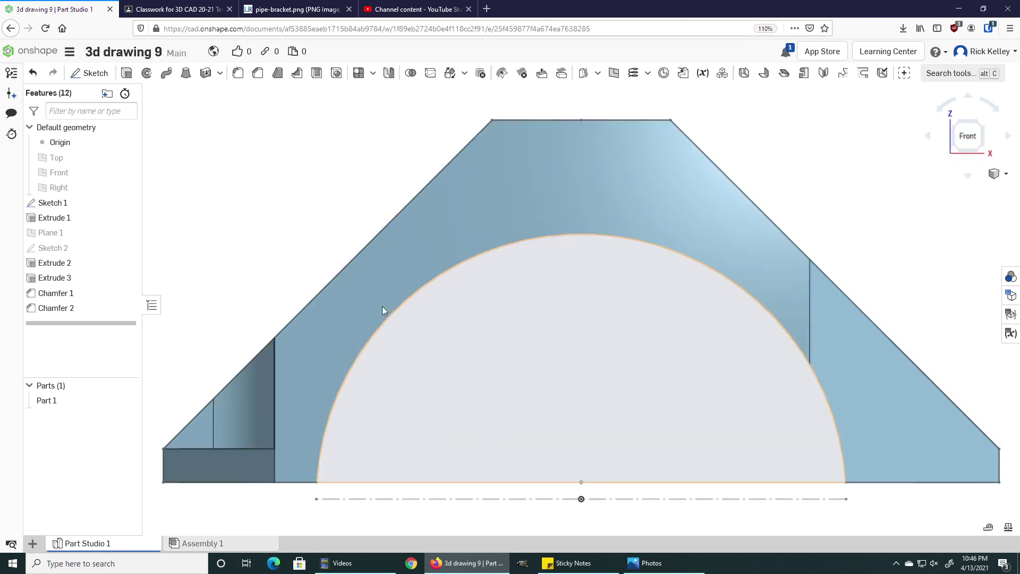
# Suppress Extrude 1 and open Sketch 1 for editing with its dimensions in view.
pyautogui.rightClick(53, 220)
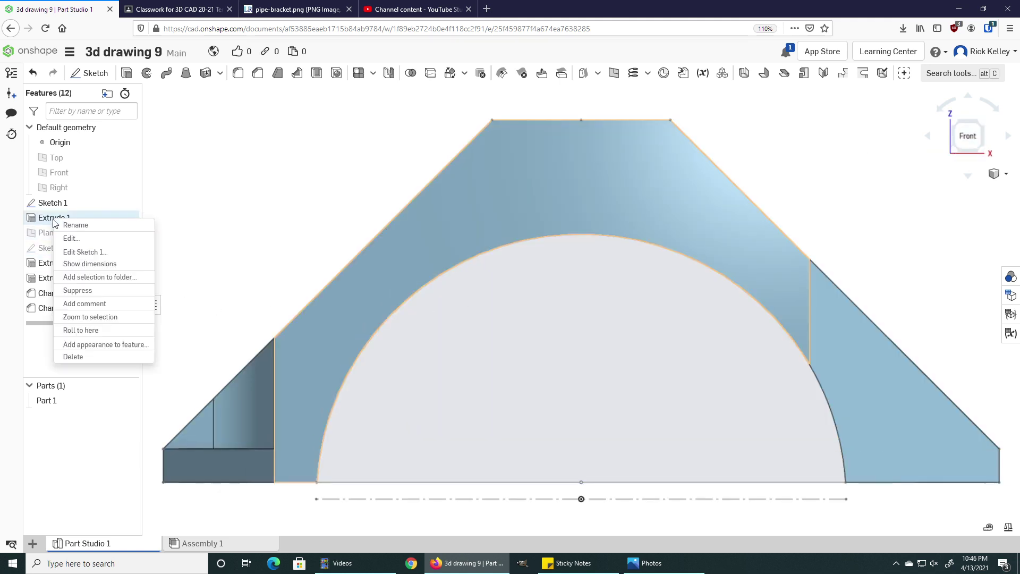
pyautogui.click(84, 290)
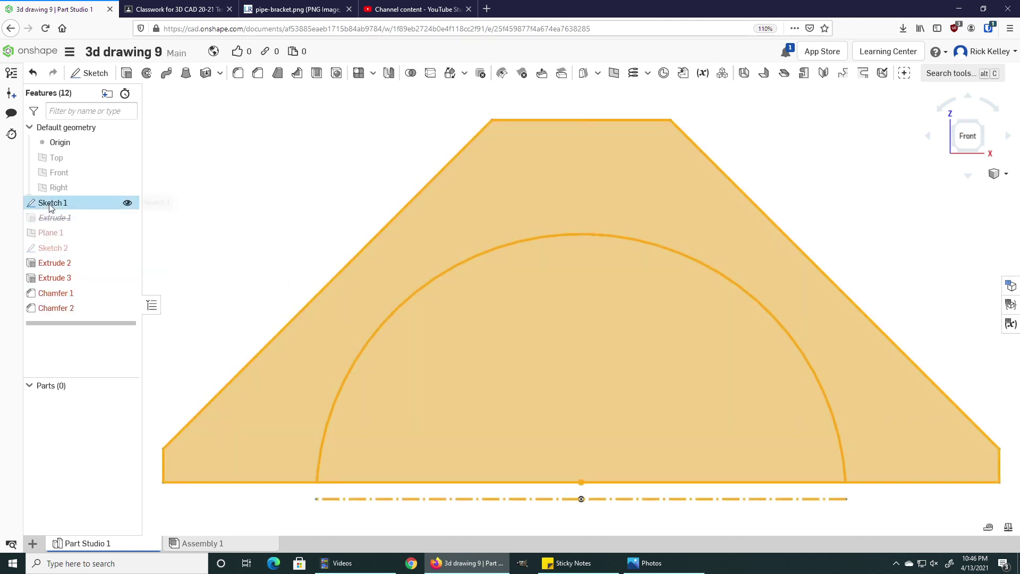
pyautogui.doubleClick(50, 202)
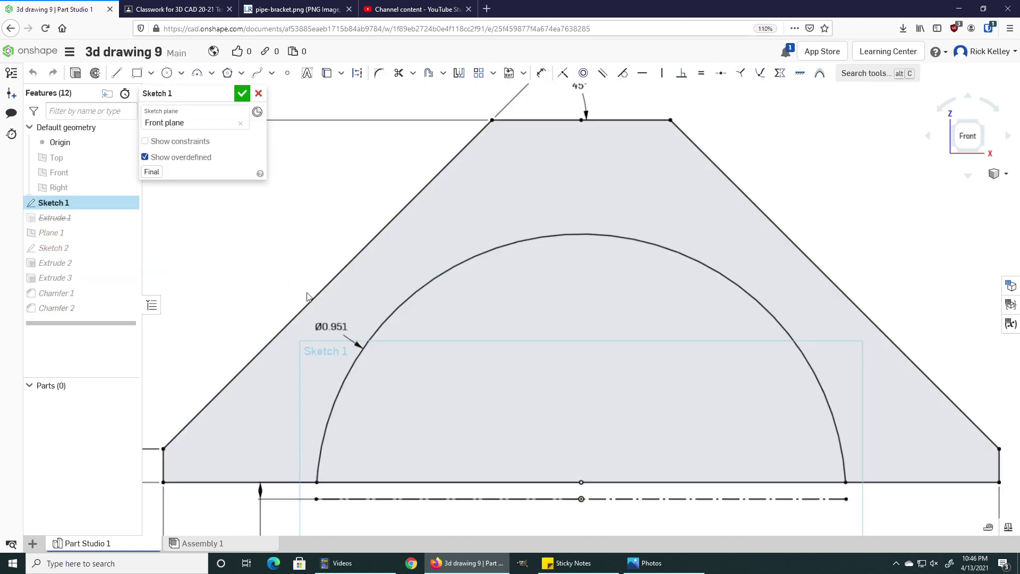
pyautogui.scroll(-3, 307, 296)
pyautogui.moveTo(320, 296); pyautogui.dragTo(385, 291, button='middle')
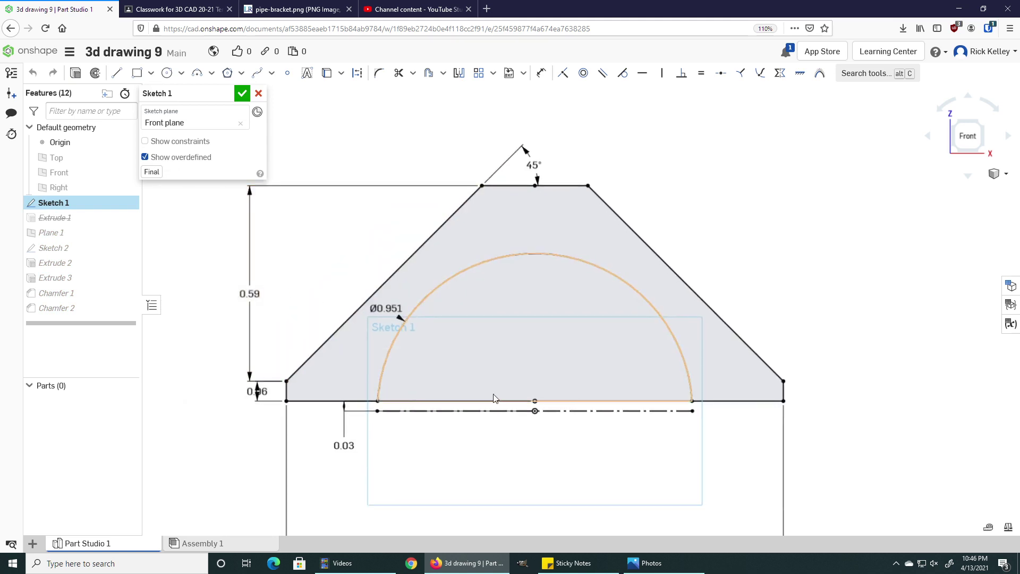
# Compare the Sketch 1 profile with the bar-clamp.png drawing in Photos, and select the region between the outline and the arc.
pyautogui.click(654, 570)
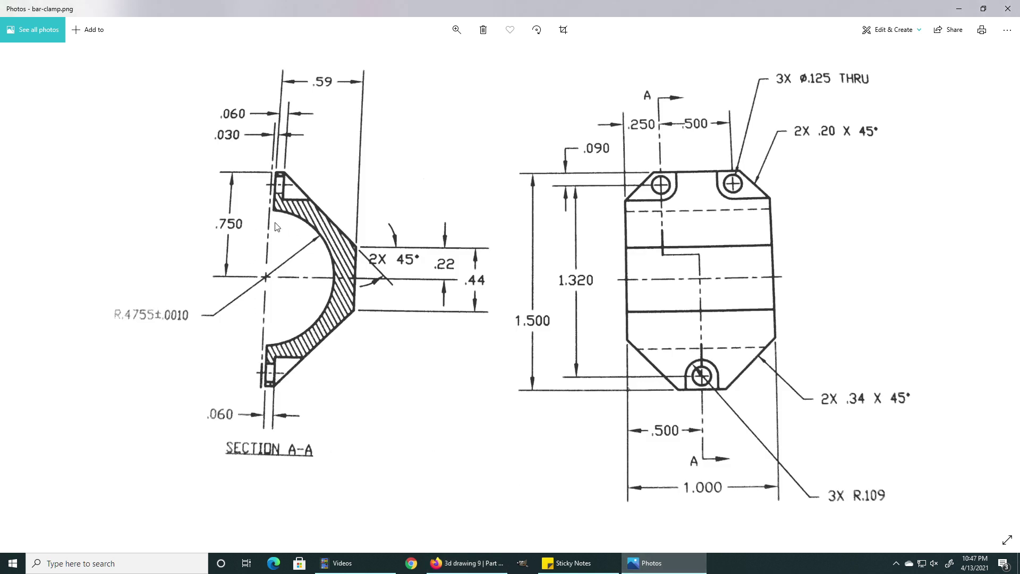
pyautogui.click(472, 567)
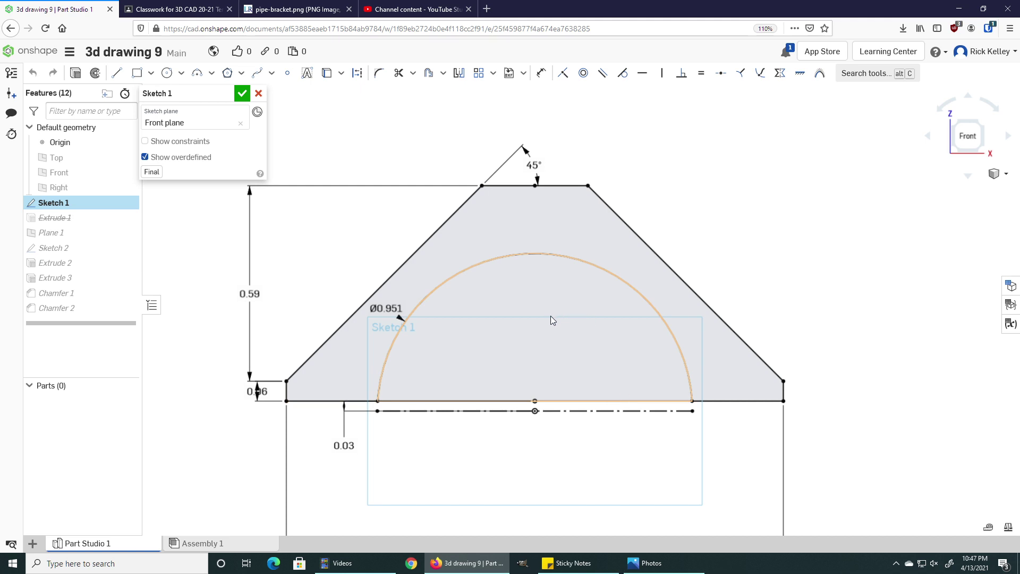
pyautogui.click(559, 231)
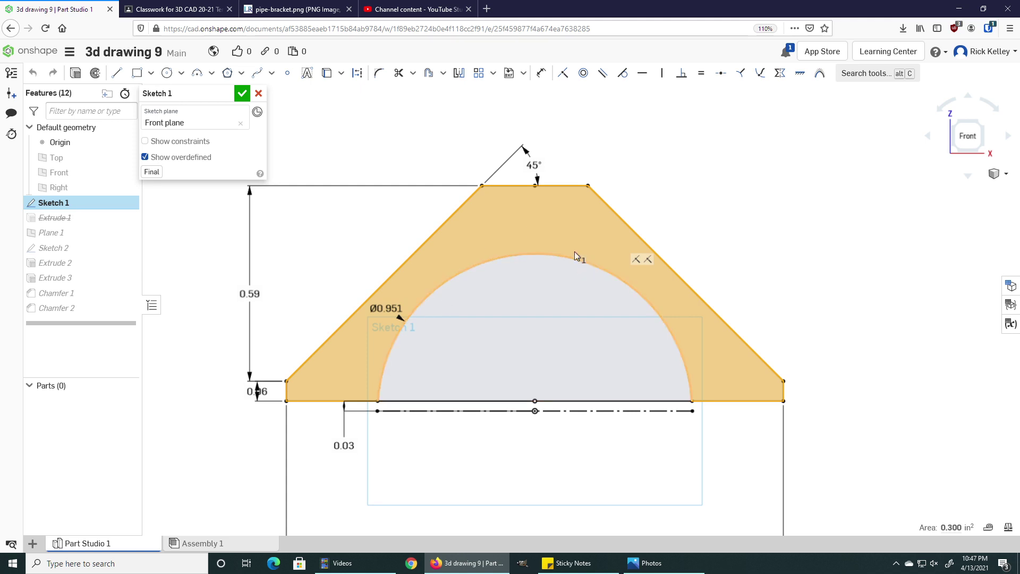
# Close Sketch 1 and unsuppress Extrude 1.
pyautogui.click(244, 97)
pyautogui.rightClick(59, 219)
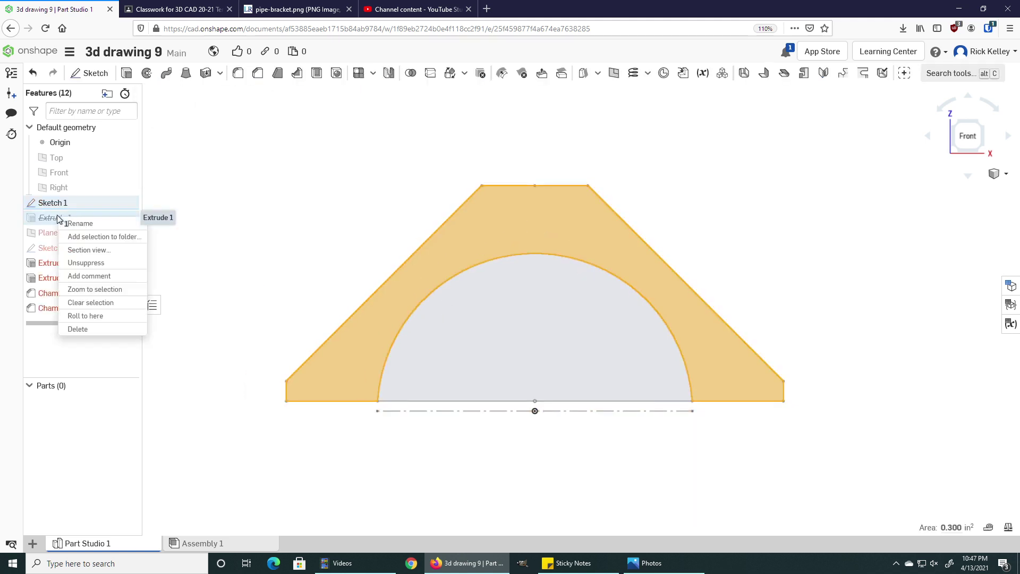
pyautogui.click(86, 263)
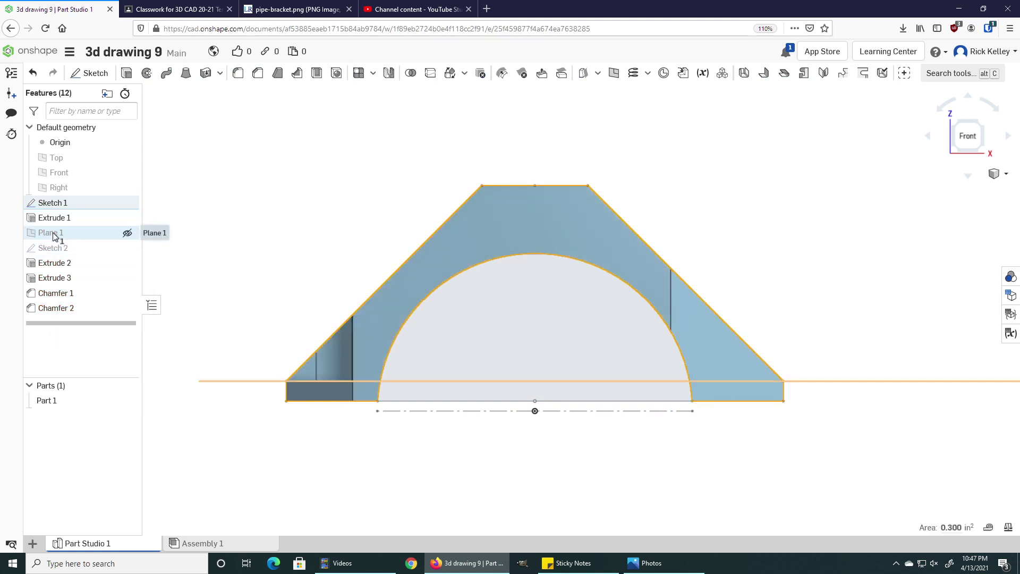
# Show Plane 1 and Sketch 2 together with the clamp body.
pyautogui.moveTo(534, 312); pyautogui.dragTo(338, 445, button='right')
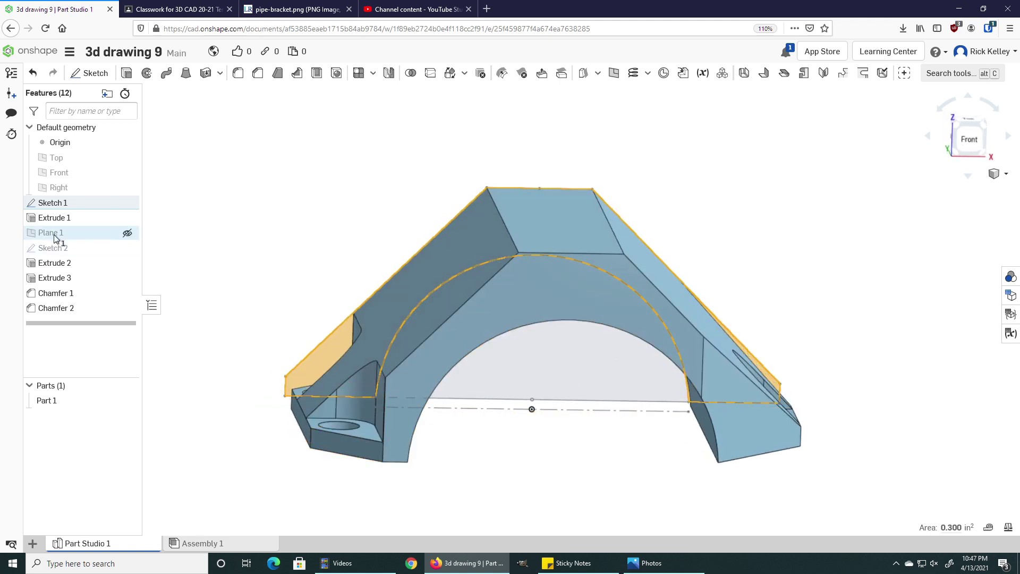
pyautogui.moveTo(59, 232)
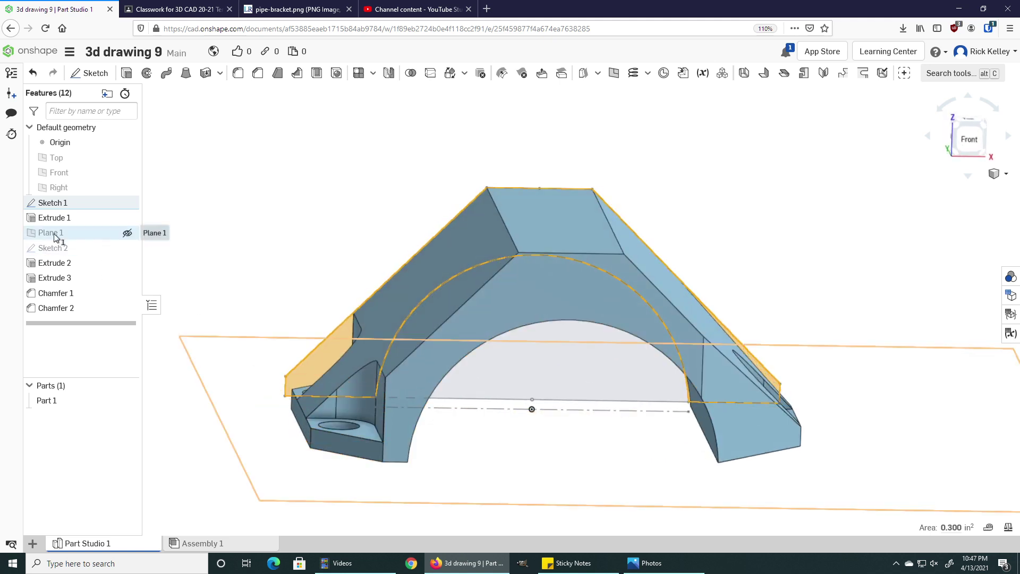
pyautogui.click(127, 233)
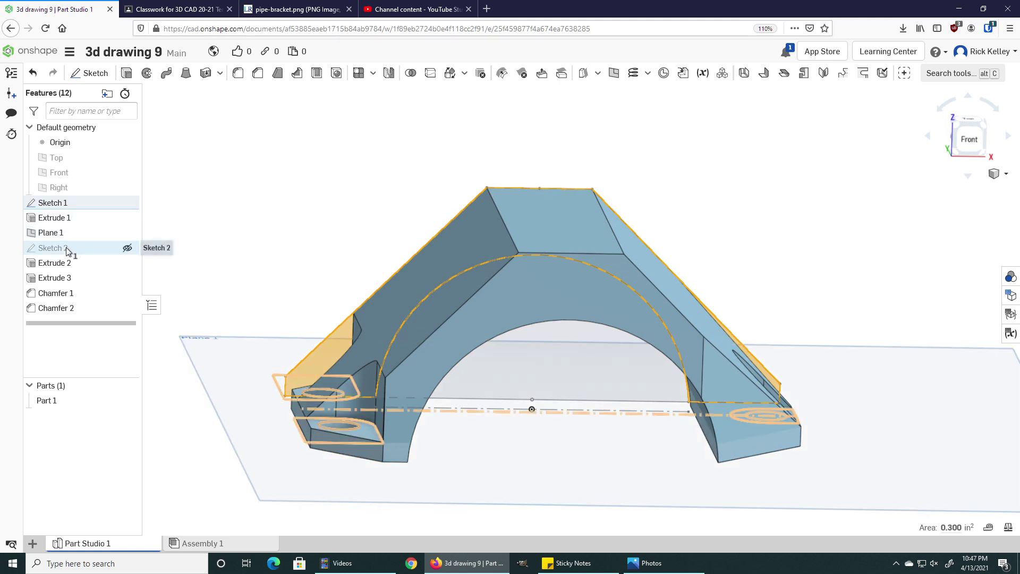
pyautogui.click(127, 248)
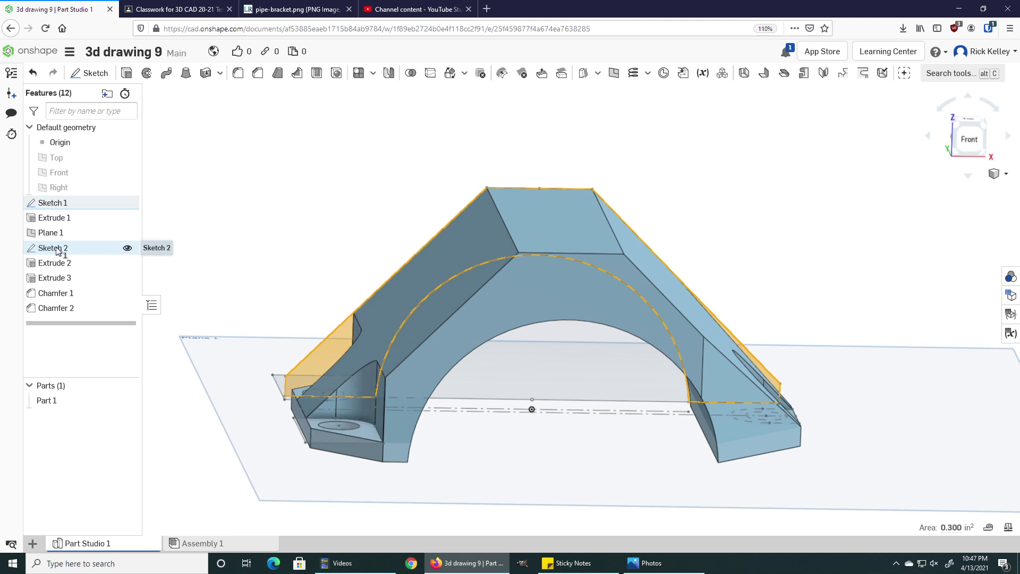
# Open Sketch 2 to examine its hole circles, pocket outlines and dimensions on Plane 1, and close it without edits.
pyautogui.click(60, 249)
pyautogui.doubleClick(60, 250)
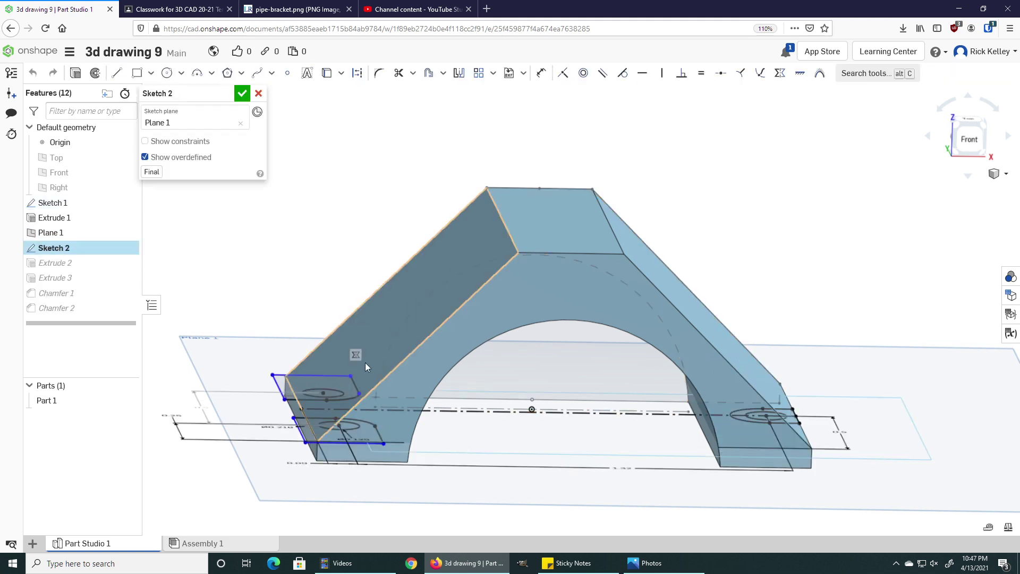
pyautogui.moveTo(365, 362)
pyautogui.mouseDown(button='right')
pyautogui.moveTo(333, 360)
pyautogui.moveTo(375, 372)
pyautogui.moveTo(346, 396)
pyautogui.moveTo(367, 386)
pyautogui.moveTo(355, 374)
pyautogui.mouseUp(button='right')
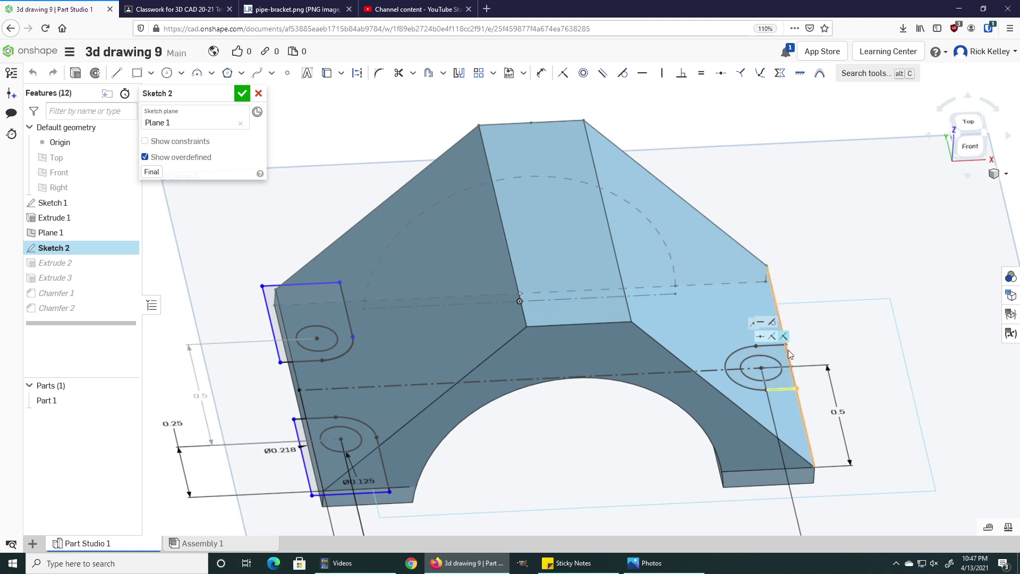
pyautogui.click(744, 378)
pyautogui.press('Escape')
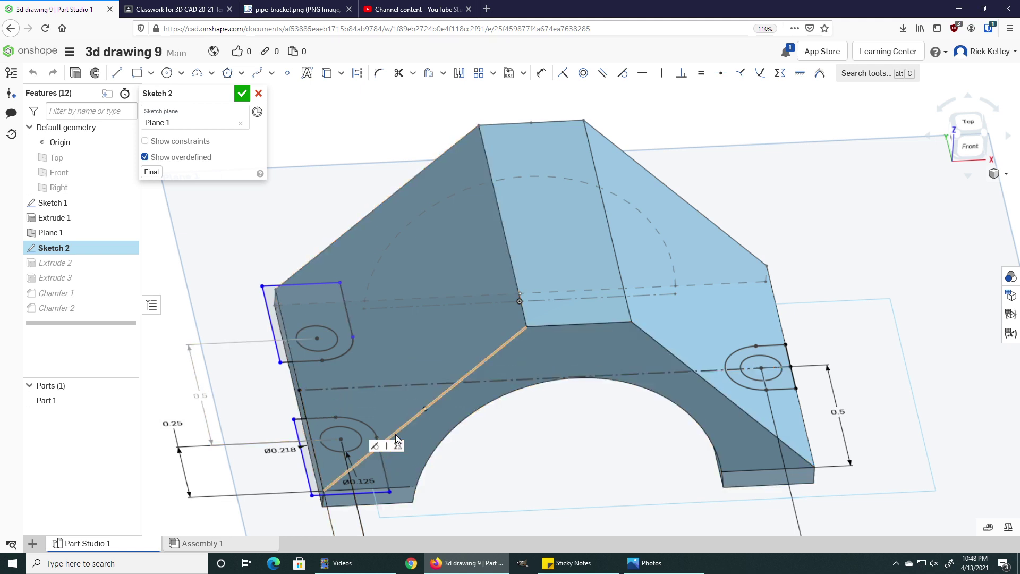
pyautogui.moveTo(399, 484); pyautogui.dragTo(389, 463, button='right')
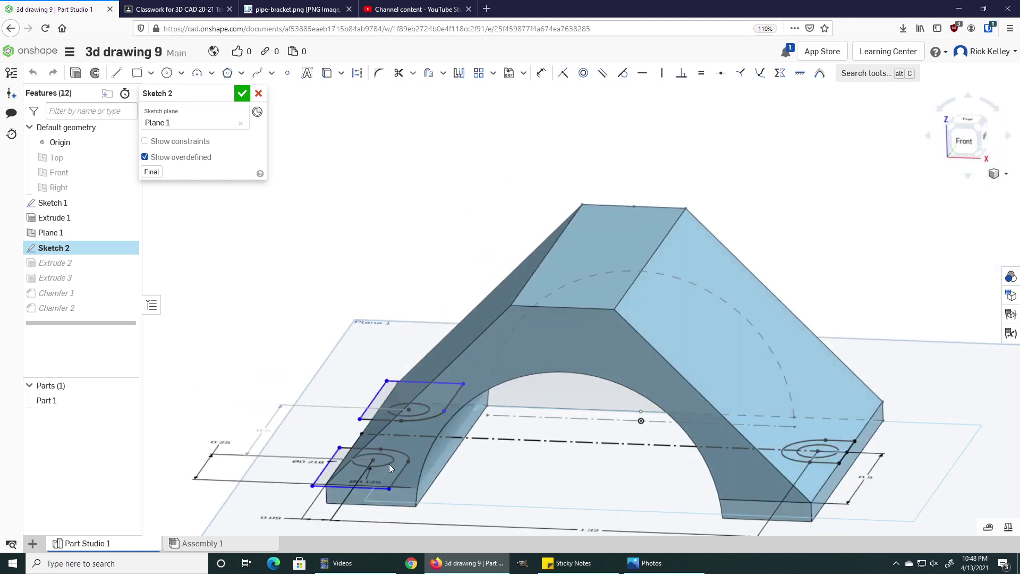
pyautogui.click(244, 94)
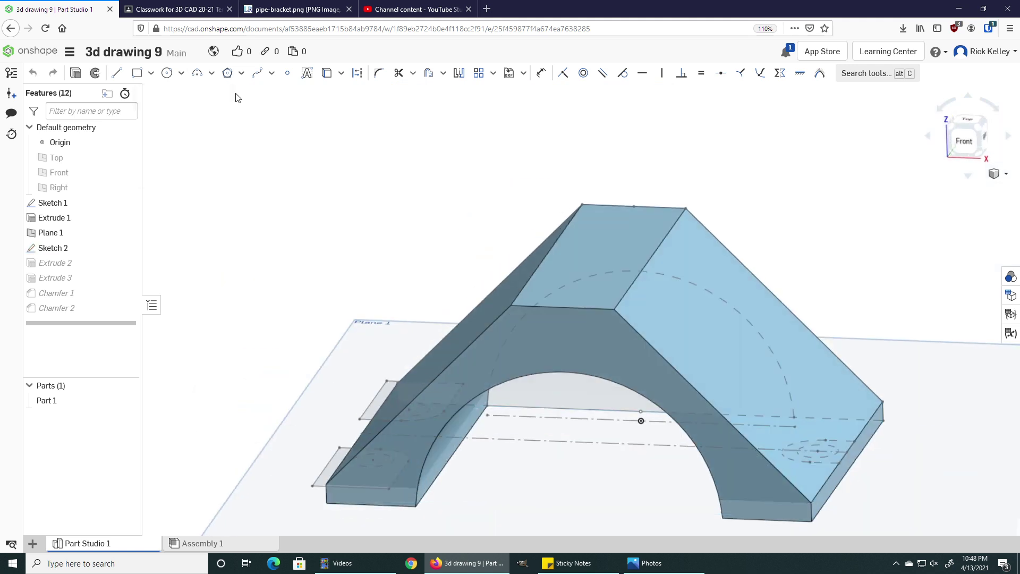
# Highlight Extrude 2, Extrude 3 and Chamfer 1 to examine the holes, pockets and corner chamfers, leaving only Chamfer 1 selected.
pyautogui.click(63, 263)
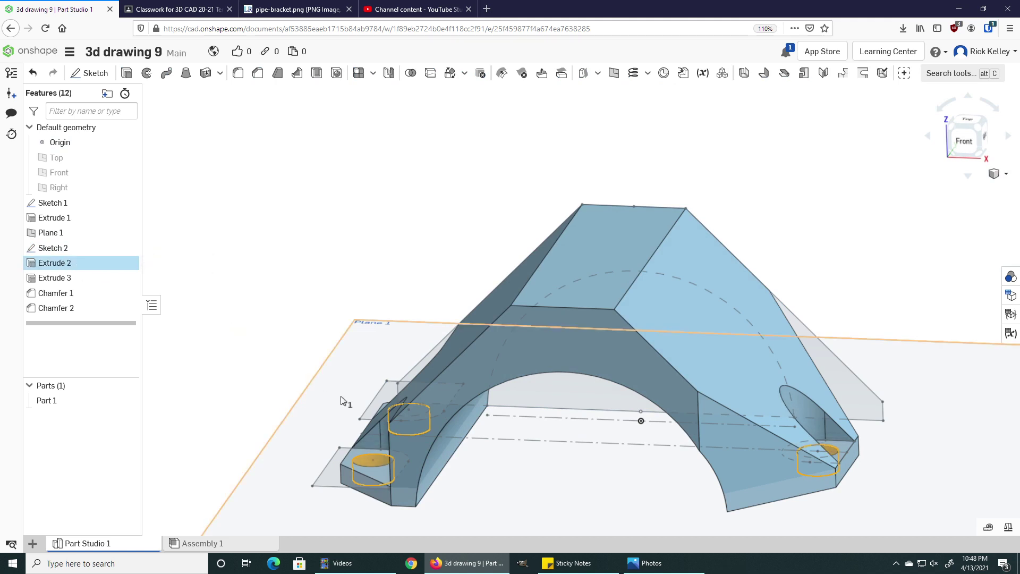
pyautogui.moveTo(341, 401)
pyautogui.mouseDown(button='right')
pyautogui.moveTo(375, 407)
pyautogui.moveTo(366, 419)
pyautogui.moveTo(340, 404)
pyautogui.mouseUp(button='right')
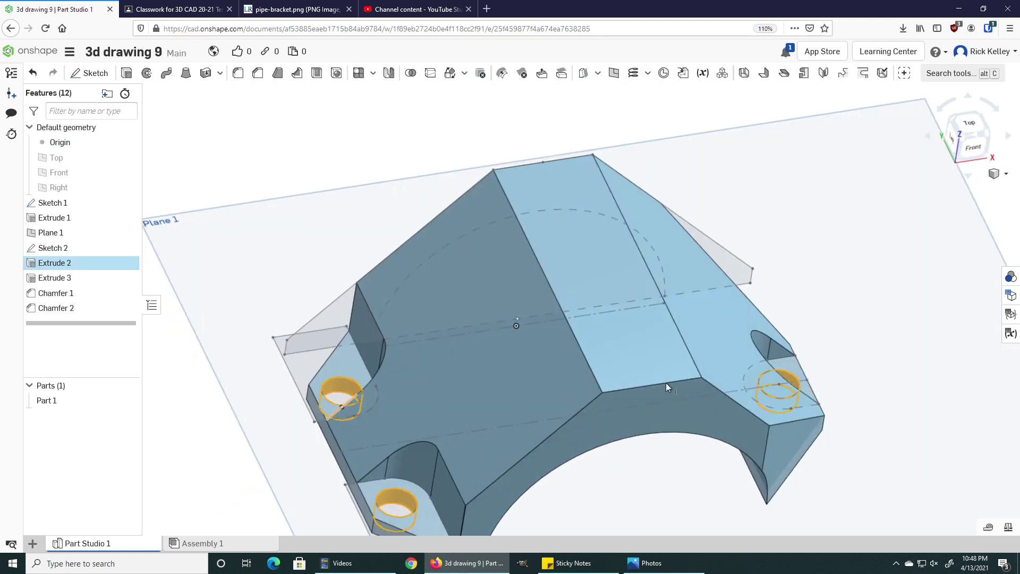
pyautogui.moveTo(735, 396); pyautogui.dragTo(198, 319, button='right')
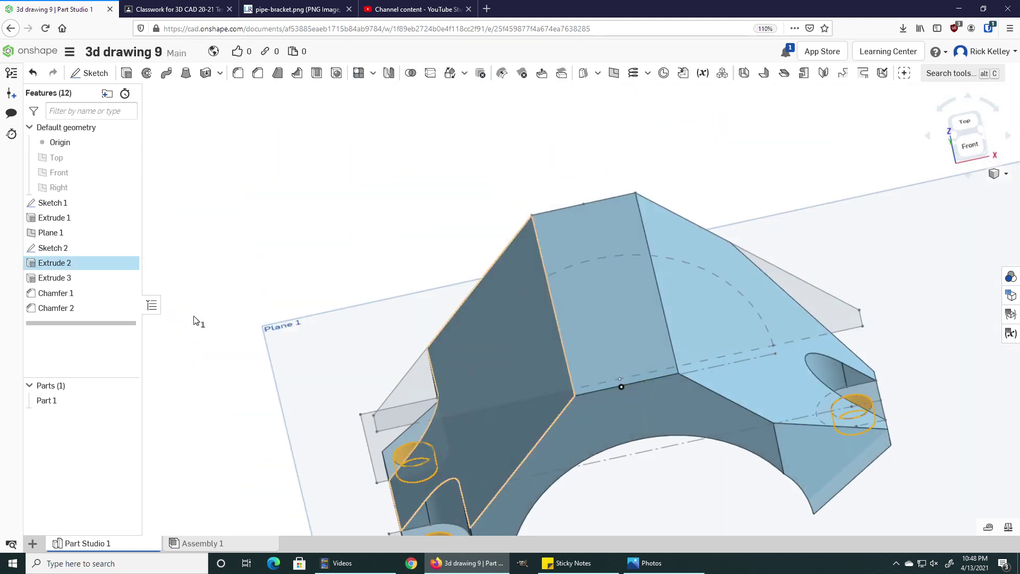
pyautogui.keyDown('shift'); pyautogui.click(62, 278); pyautogui.keyUp('shift')
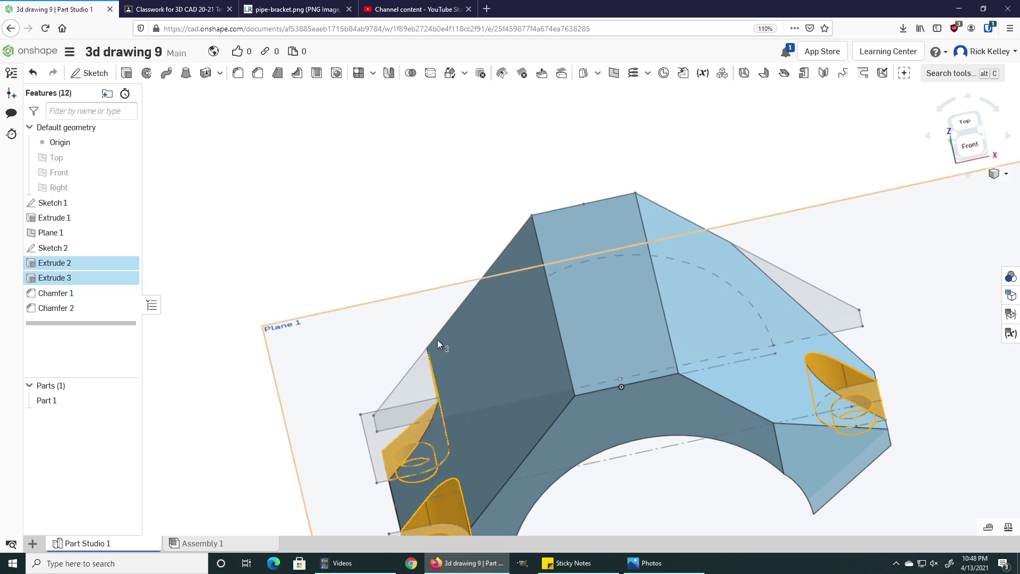
pyautogui.moveTo(439, 346); pyautogui.dragTo(211, 367, button='right')
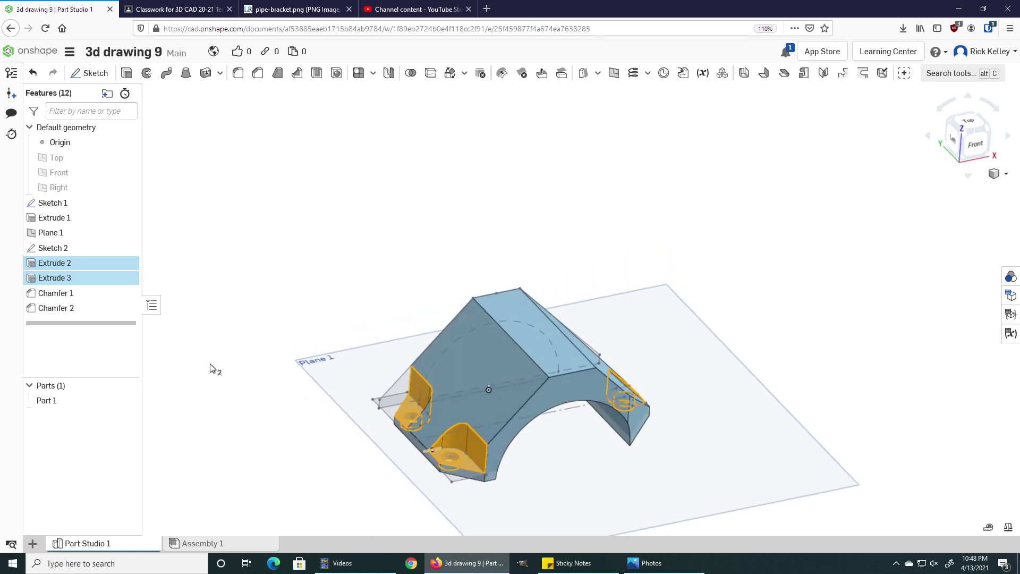
pyautogui.keyDown('shift'); pyautogui.click(68, 294); pyautogui.keyUp('shift')
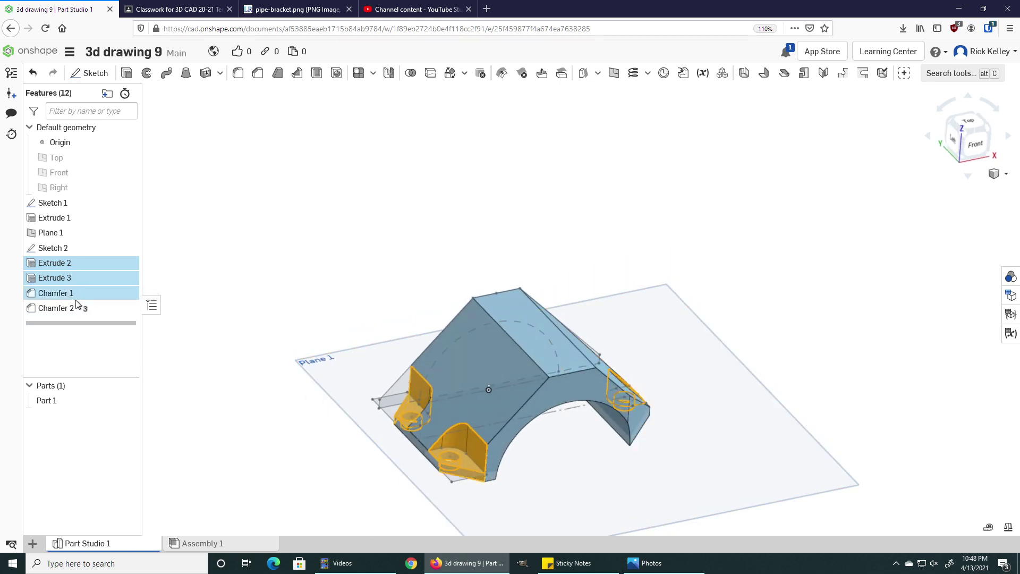
pyautogui.click(207, 324)
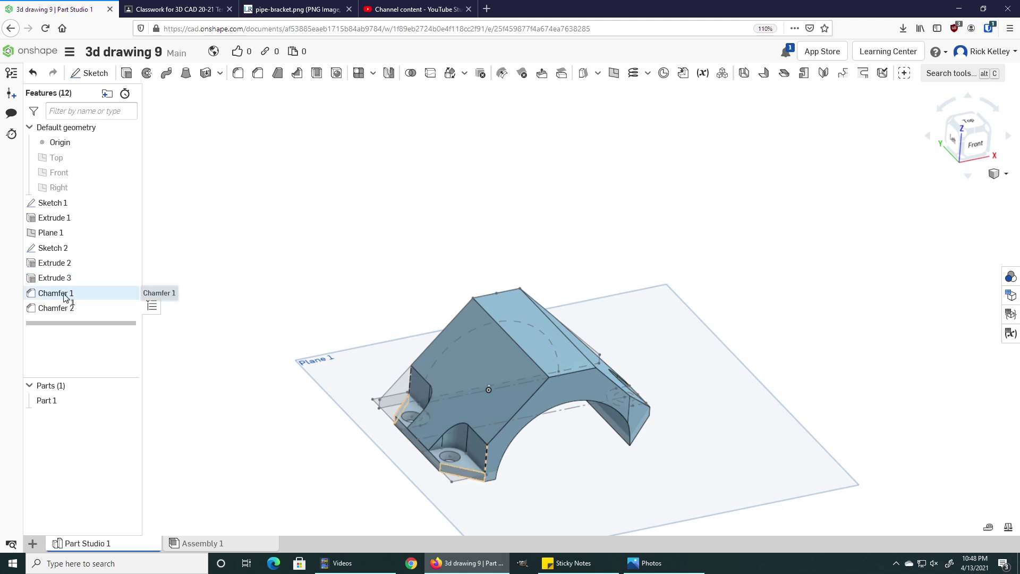
pyautogui.click(78, 295)
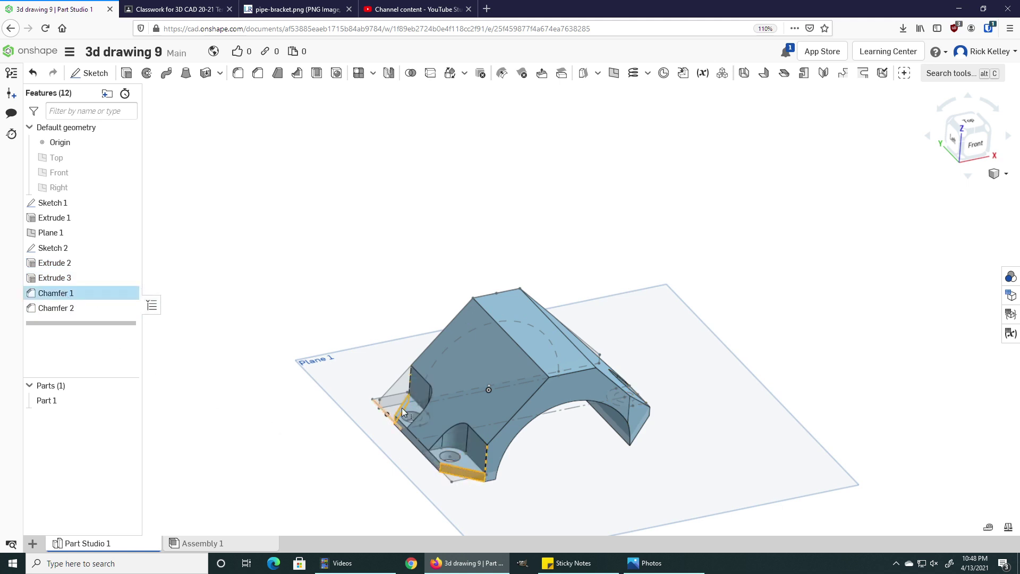
# Highlight Chamfer 2 and Chamfer 1 together to examine the chamfered corners at both ends of the clamp, and clear the selection.
pyautogui.moveTo(486, 483); pyautogui.dragTo(332, 421, button='right')
pyautogui.click(56, 309)
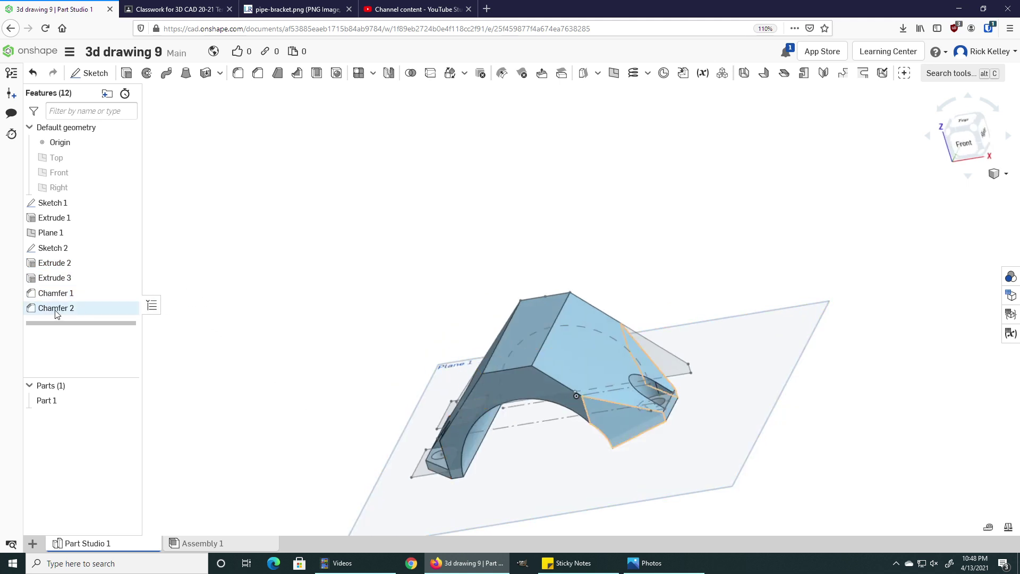
pyautogui.moveTo(669, 462); pyautogui.dragTo(696, 406, button='right')
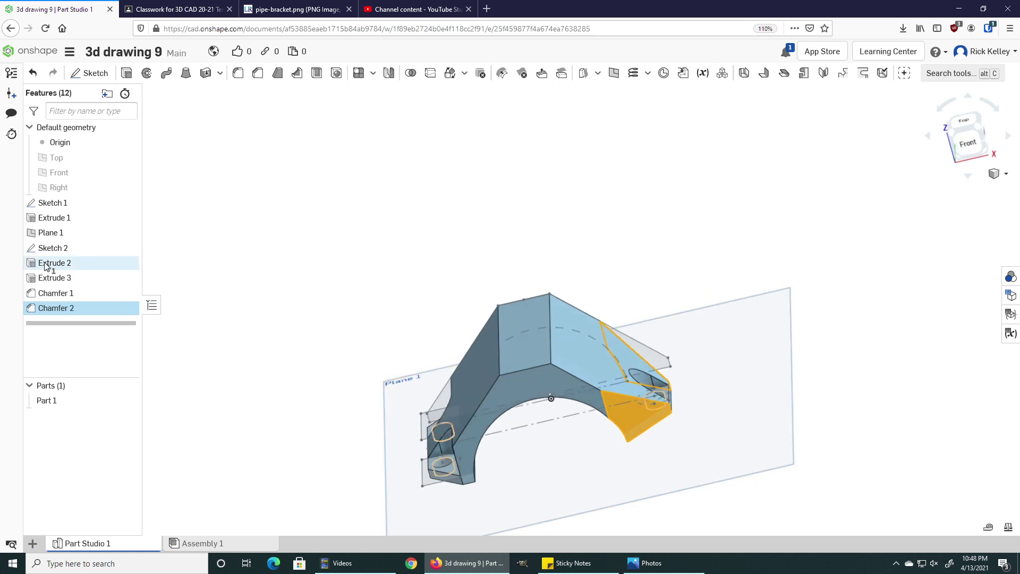
pyautogui.keyDown('shift'); pyautogui.click(52, 298); pyautogui.keyUp('shift')
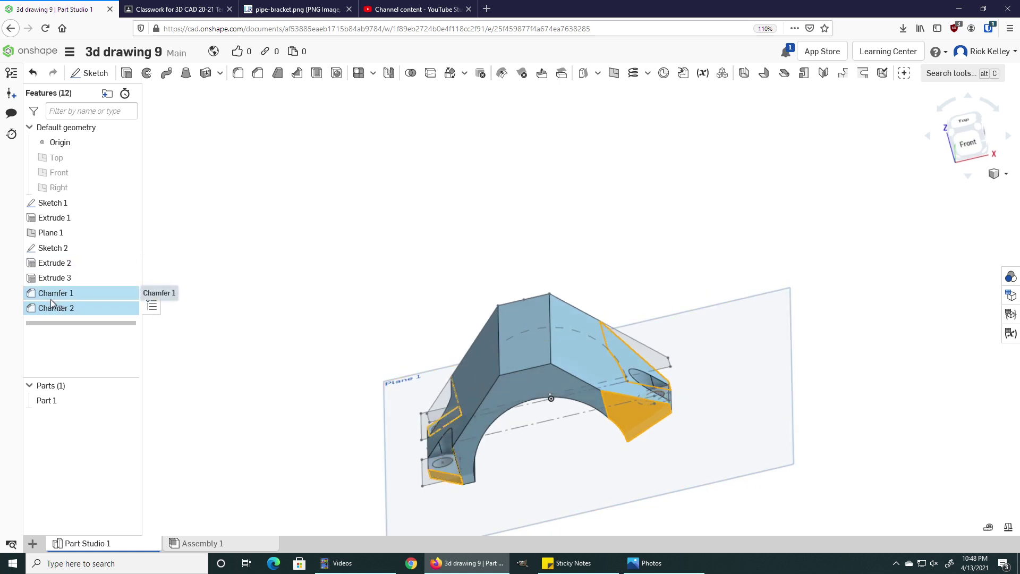
pyautogui.click(258, 341)
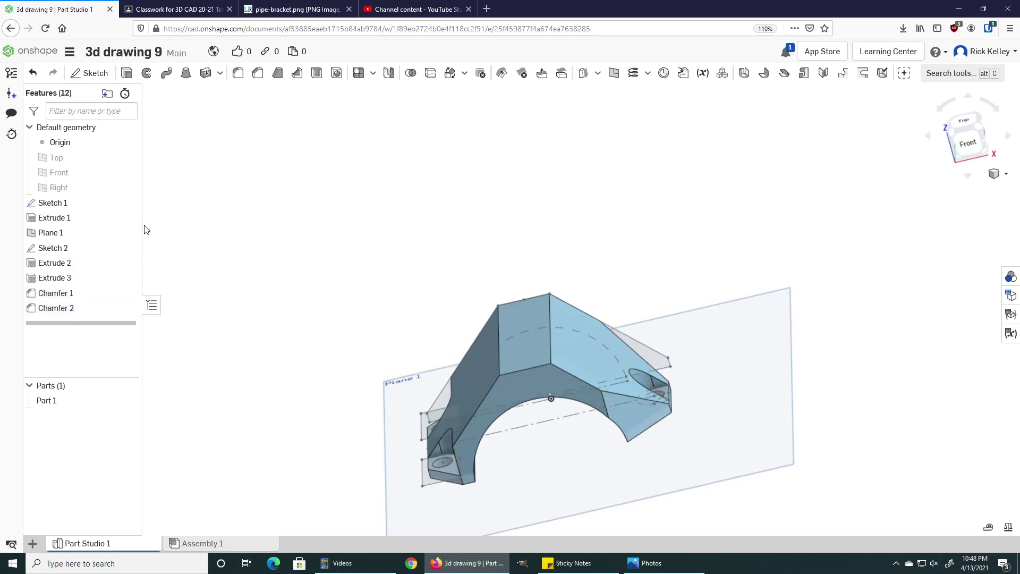
# Leave the finished model and create a new public document with the default name Untitled document.
pyautogui.click(42, 55)
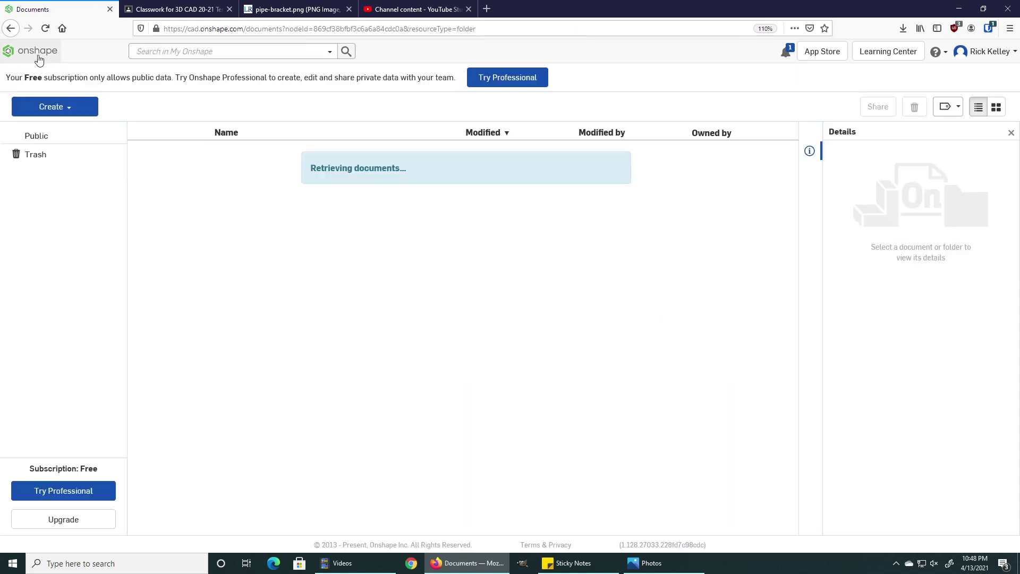
pyautogui.click(59, 108)
pyautogui.click(51, 128)
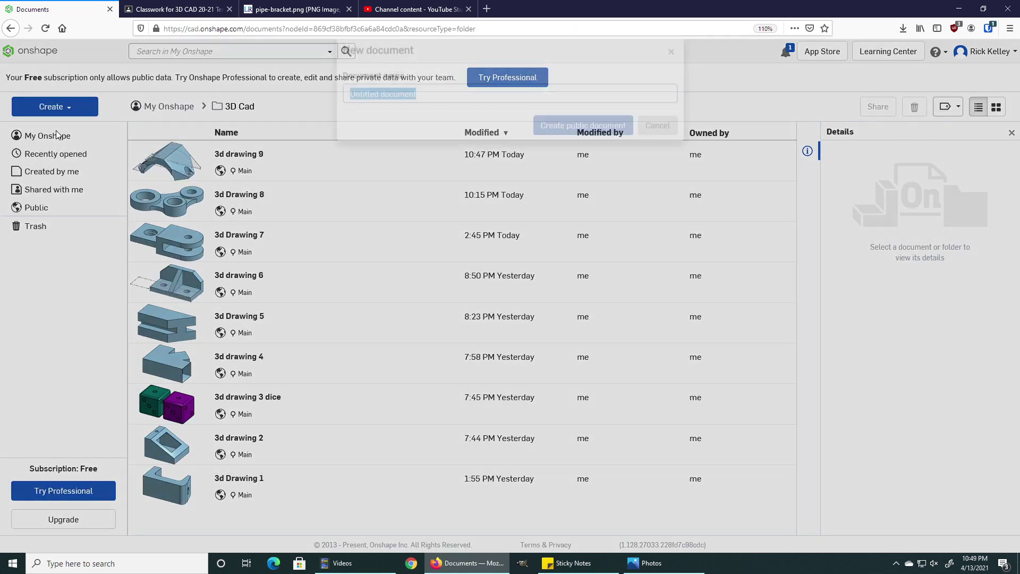
pyautogui.click(547, 152)
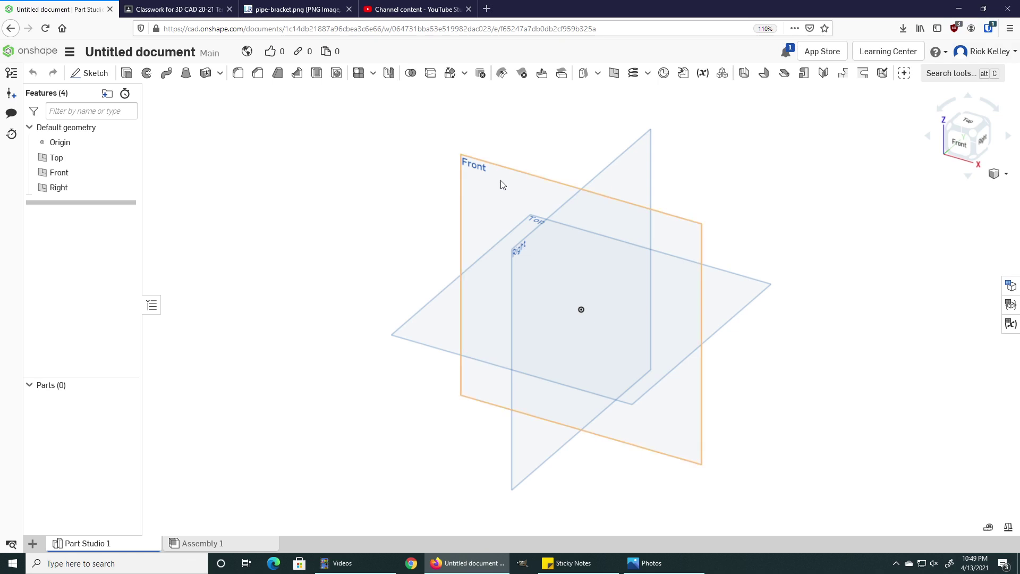
# Start a sketch on the Front plane, draw a circle about 1.867 in diameter centred on the origin, and face the sketch plane squarely.
pyautogui.click(478, 187)
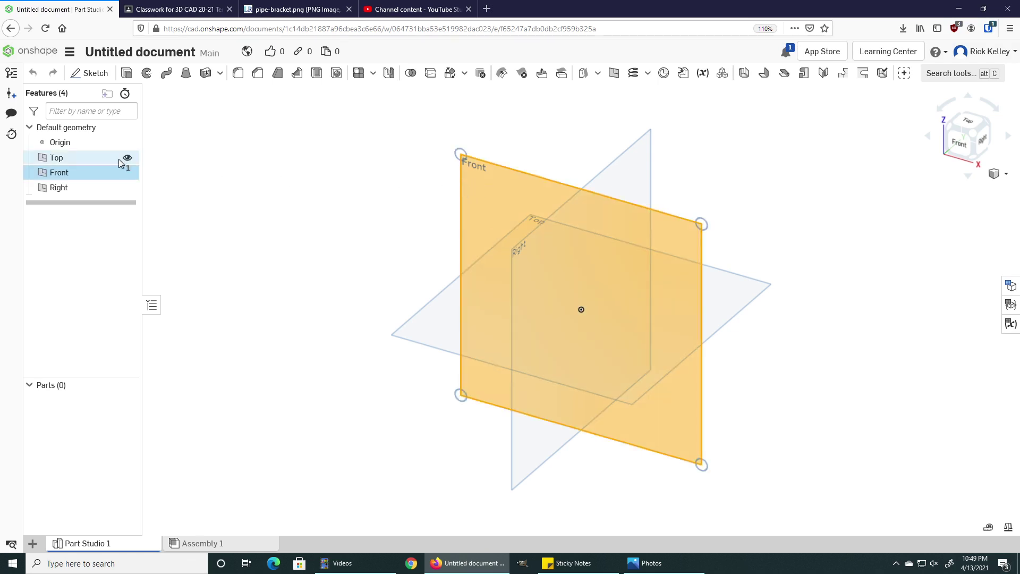
pyautogui.click(89, 73)
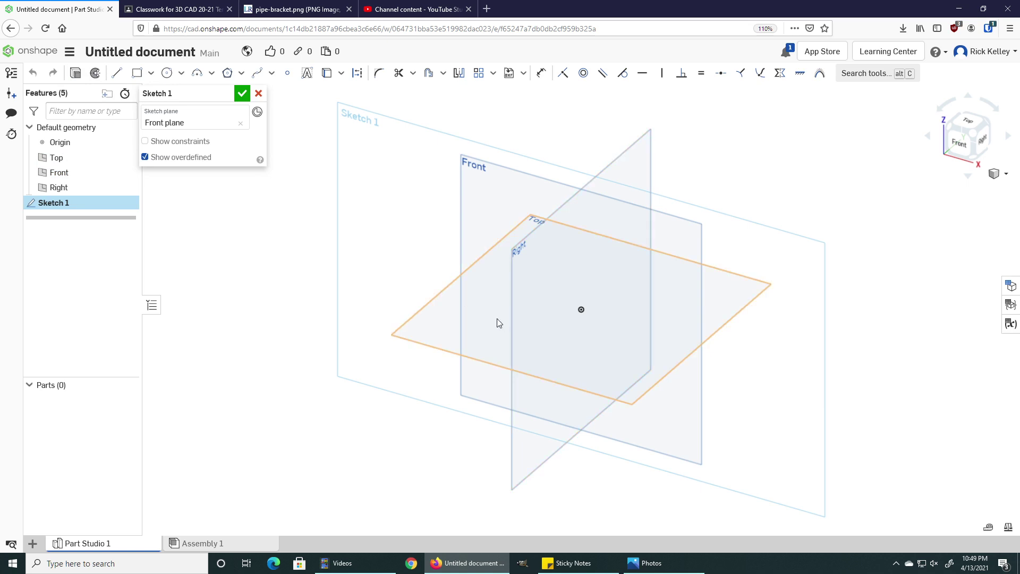
pyautogui.press('c')
pyautogui.click(581, 309)
pyautogui.click(545, 315)
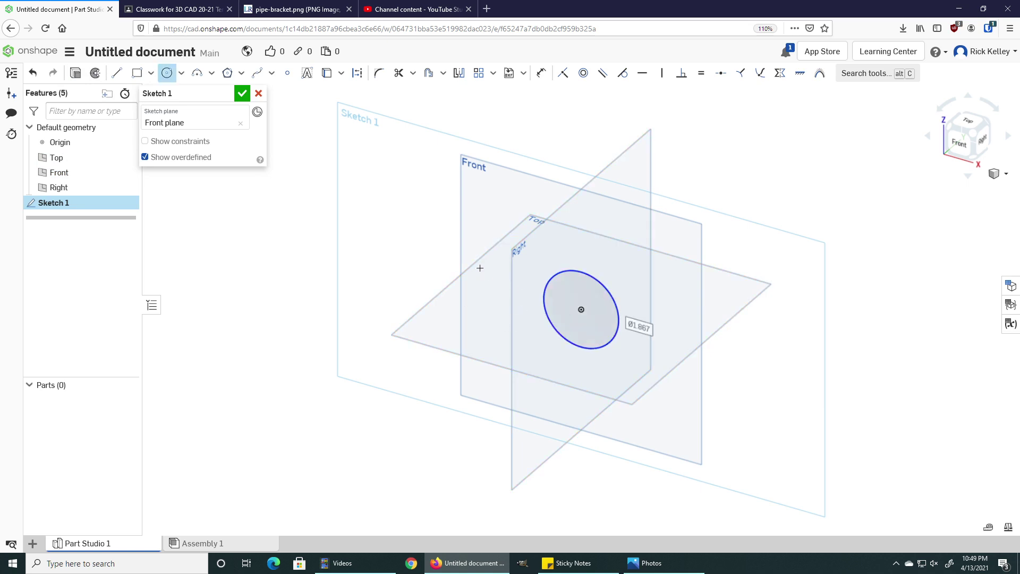
pyautogui.rightClick(479, 268)
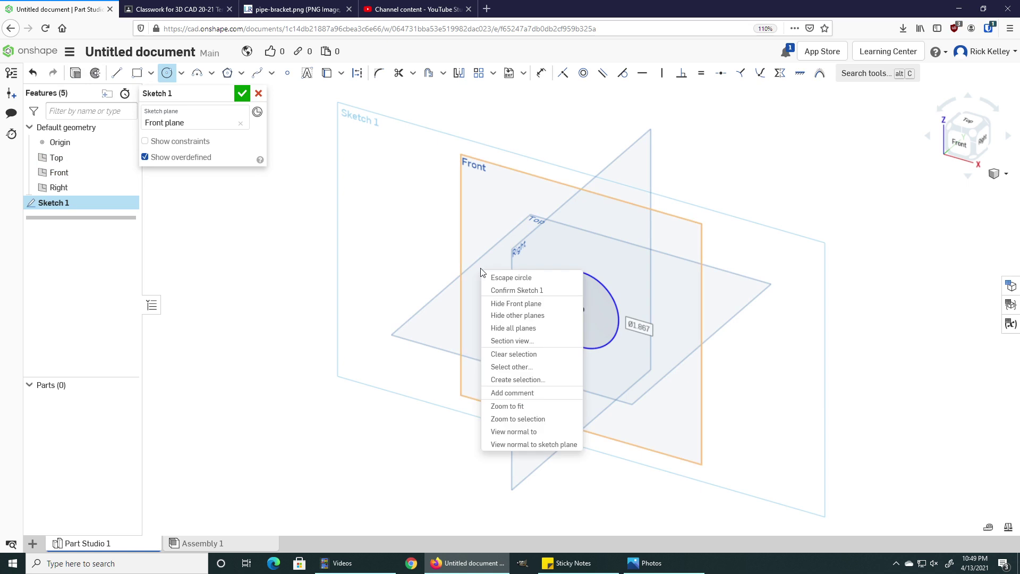
pyautogui.click(523, 445)
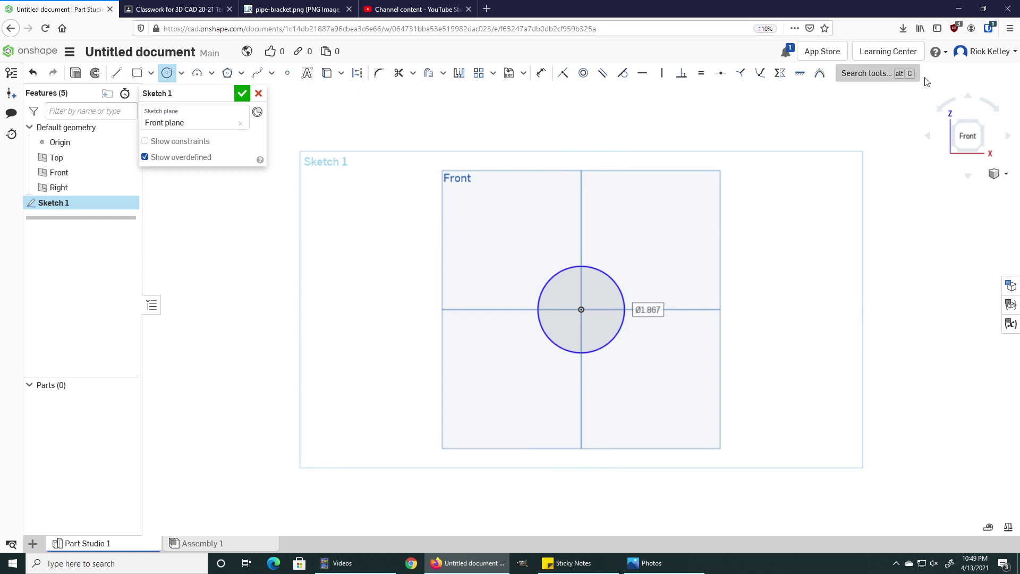
# Switch to Photos and examine Section A-A of bar-clamp.png for the bore radius, half length and sloped-side dimensions.
pyautogui.click(667, 561)
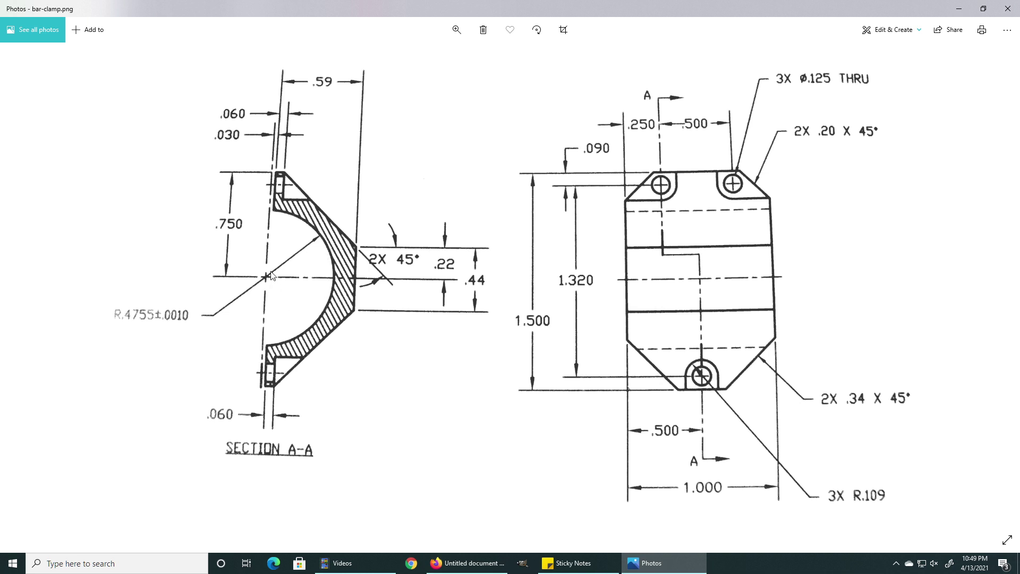
pyautogui.click(456, 29)
pyautogui.moveTo(413, 61); pyautogui.dragTo(439, 60)
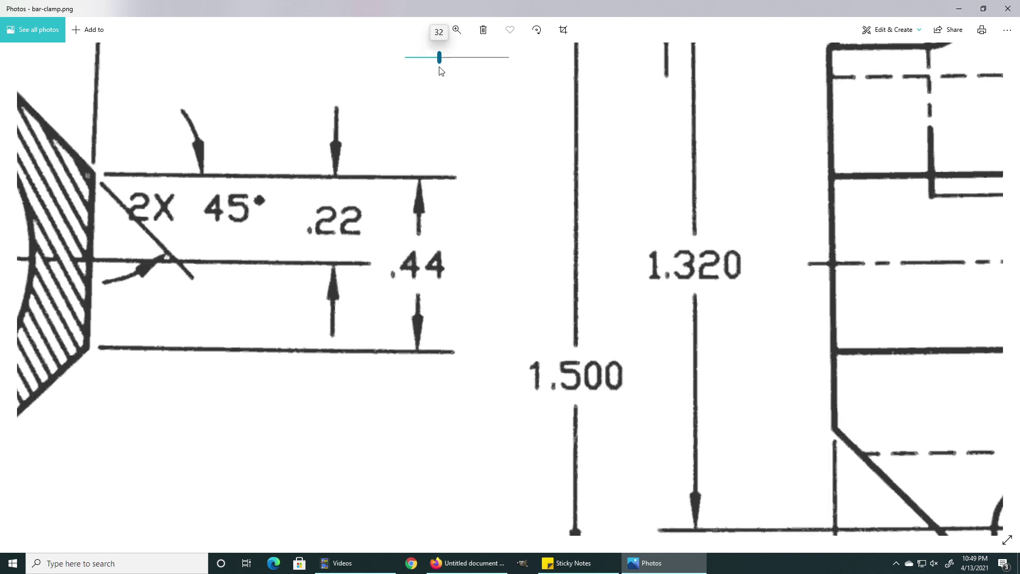
pyautogui.moveTo(386, 235)
pyautogui.mouseDown()
pyautogui.moveTo(638, 257)
pyautogui.moveTo(694, 311)
pyautogui.mouseUp()
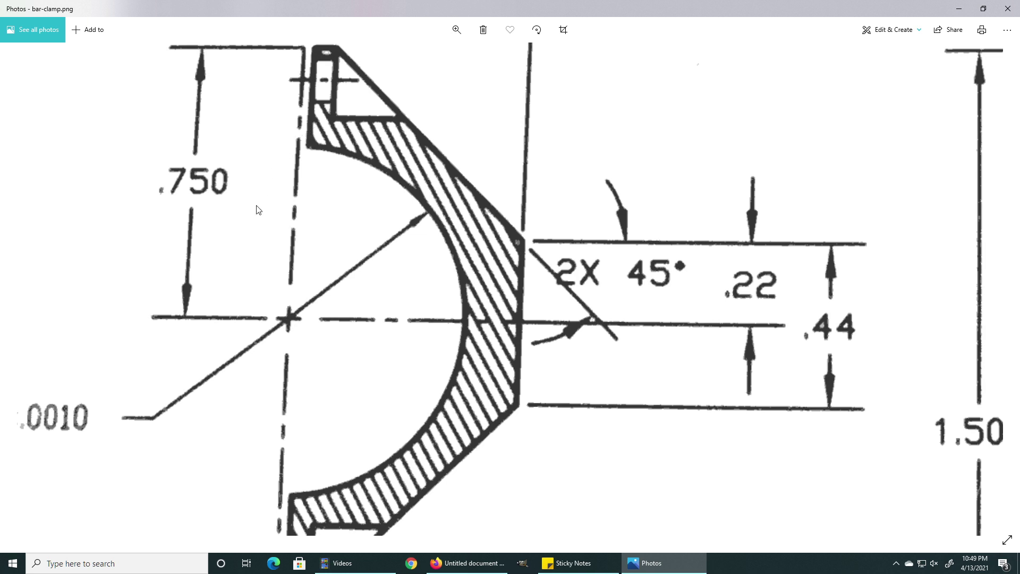
pyautogui.click(455, 30)
pyautogui.moveTo(437, 58); pyautogui.dragTo(407, 58)
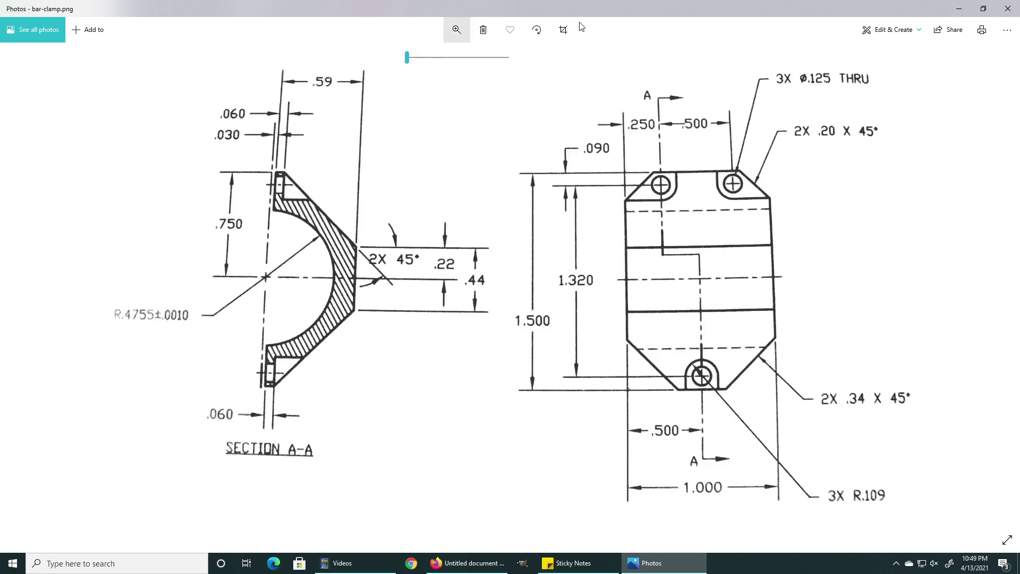
# Arrange the restored Photos and browser windows side by side so Section A-A stays readable next to the sketch.
pyautogui.click(990, 12)
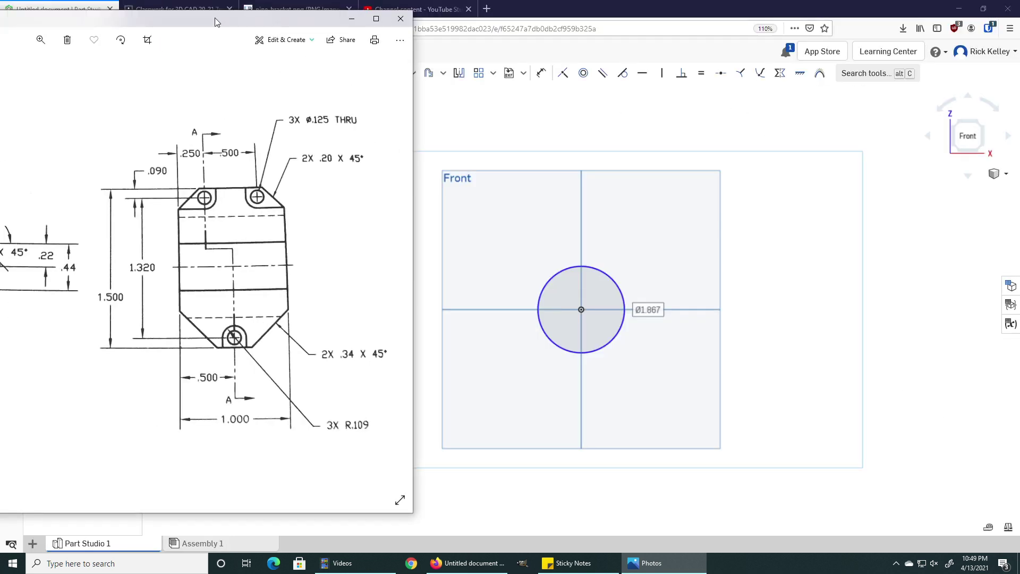
pyautogui.moveTo(218, 24); pyautogui.dragTo(399, 38)
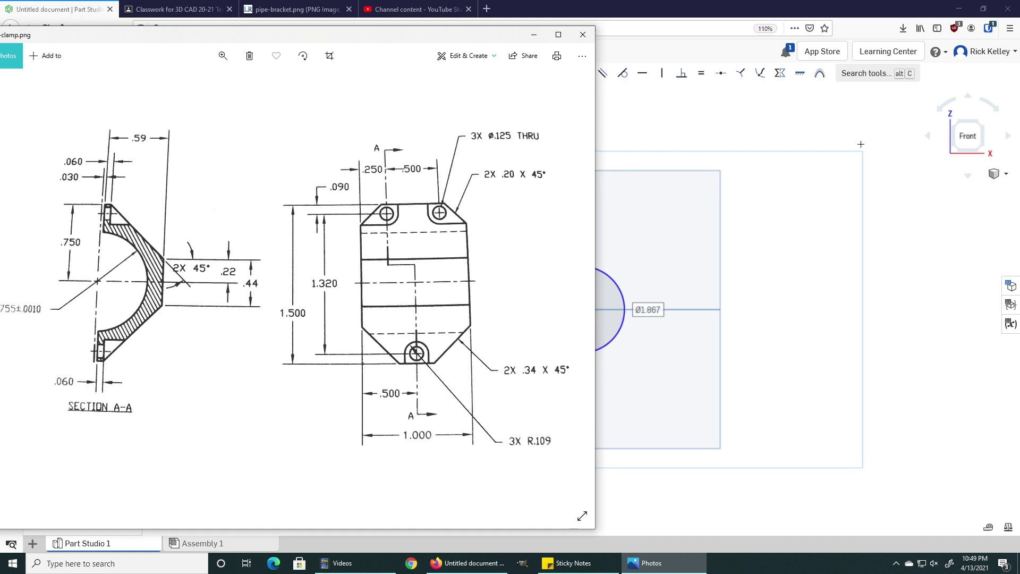
pyautogui.click(983, 7)
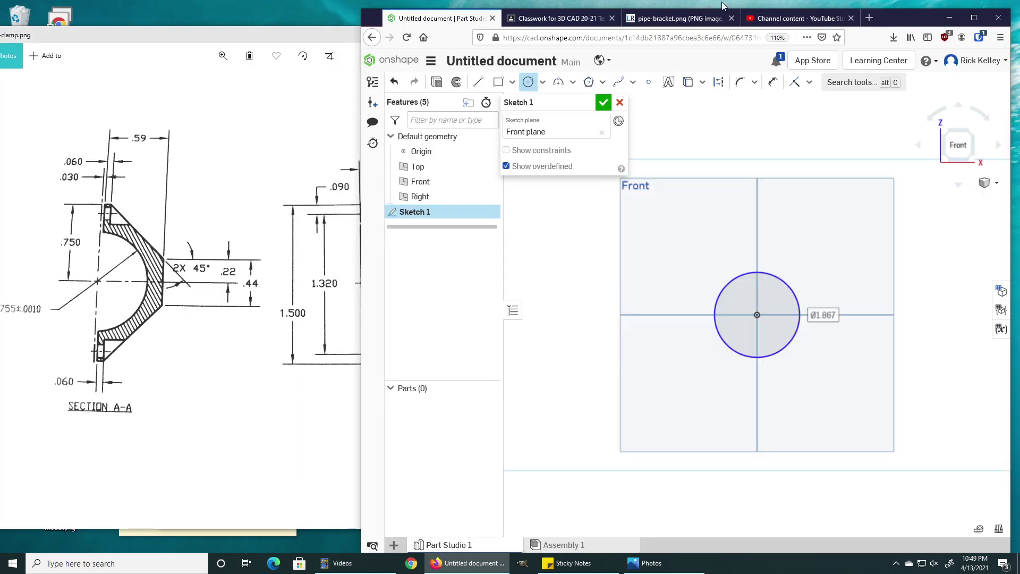
pyautogui.moveTo(895, 24)
pyautogui.mouseDown()
pyautogui.moveTo(884, 21)
pyautogui.moveTo(892, 17)
pyautogui.mouseUp()
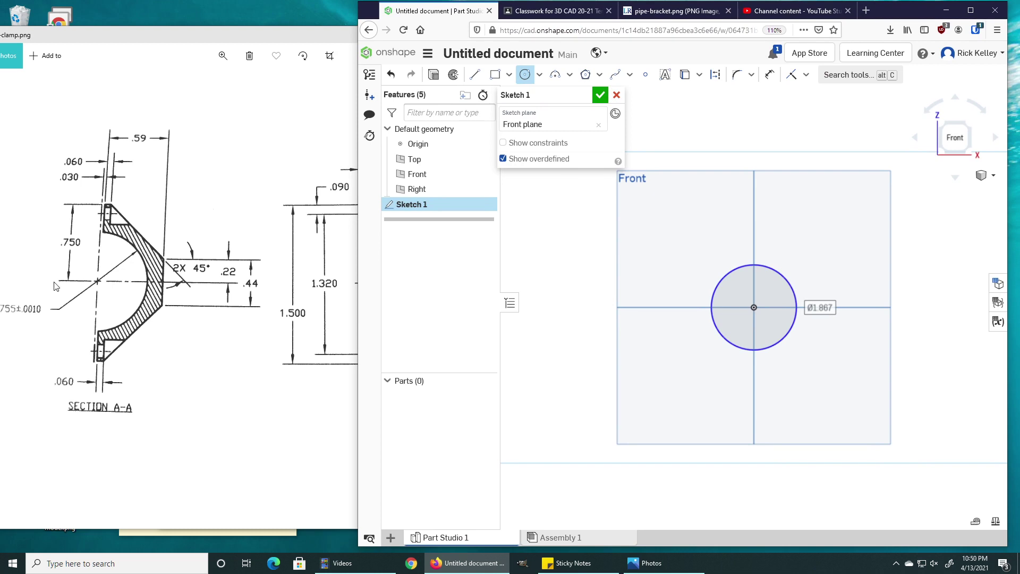
pyautogui.moveTo(186, 25); pyautogui.dragTo(234, 20)
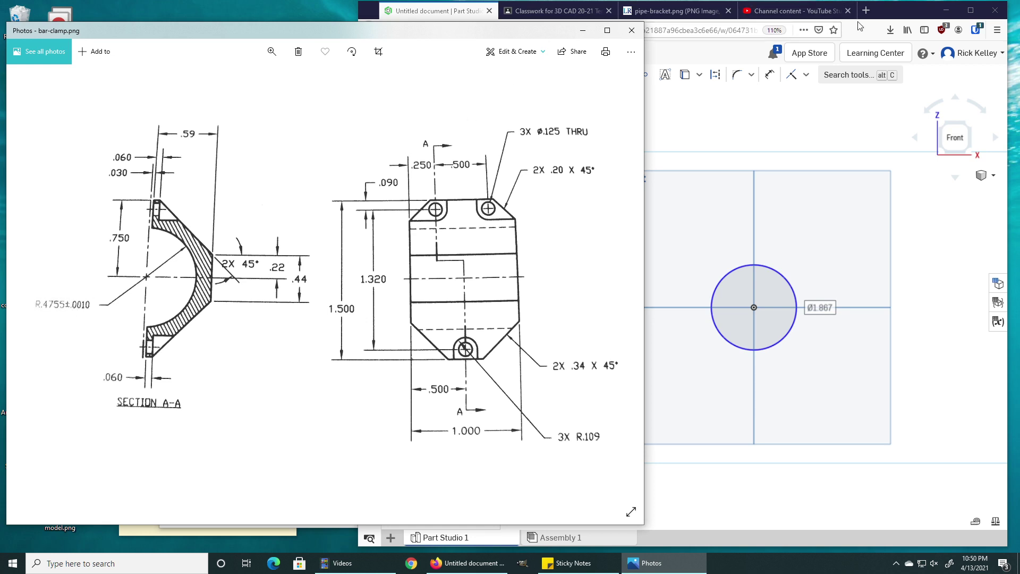
pyautogui.click(896, 10)
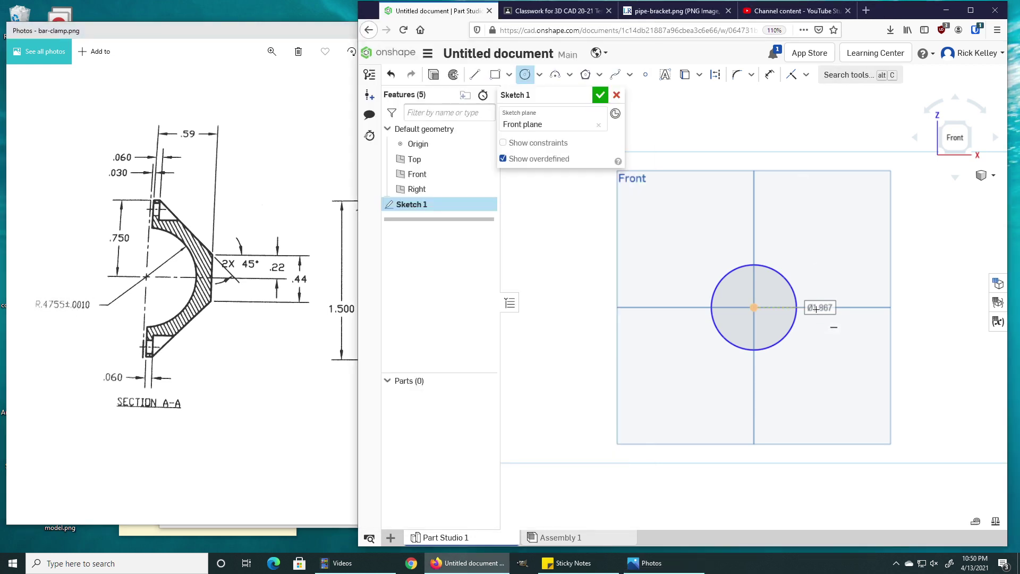
# Set the origin circle's diameter to .4755*2.
pyautogui.click(816, 308)
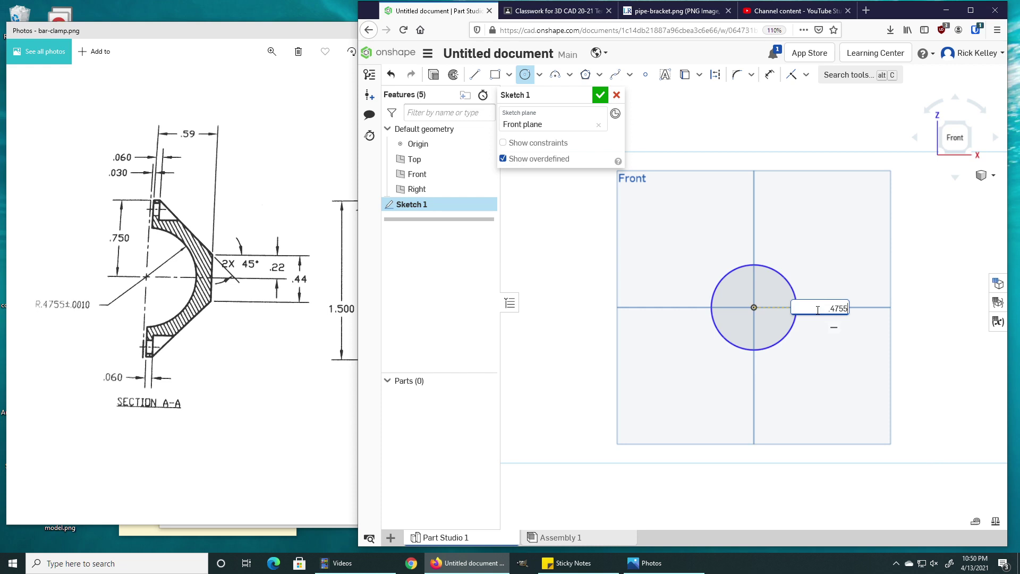
pyautogui.write('.4755*2')
pyautogui.press('Return')
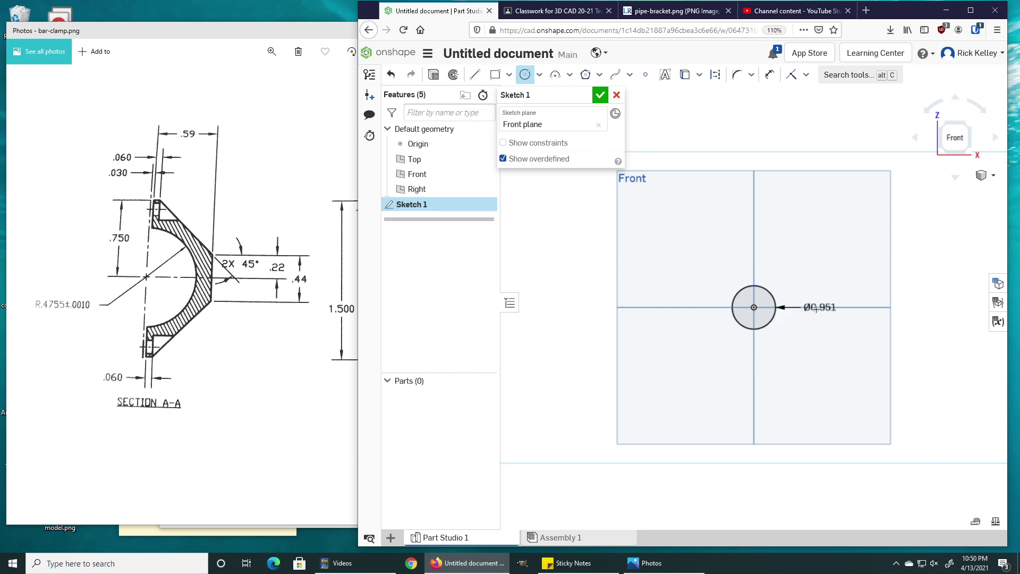
pyautogui.scroll(5, 733, 304)
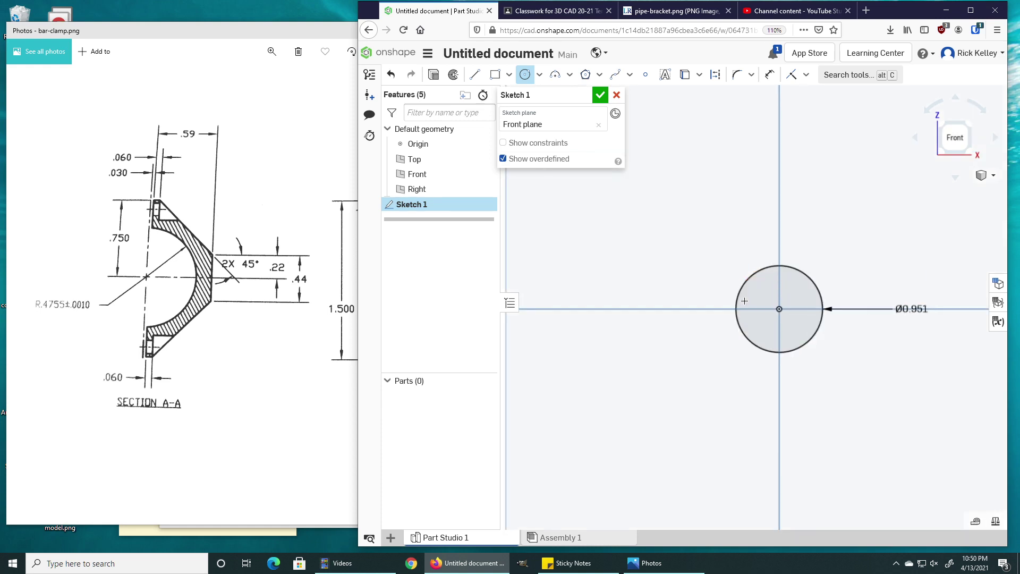
pyautogui.moveTo(724, 300); pyautogui.dragTo(646, 290, button='middle')
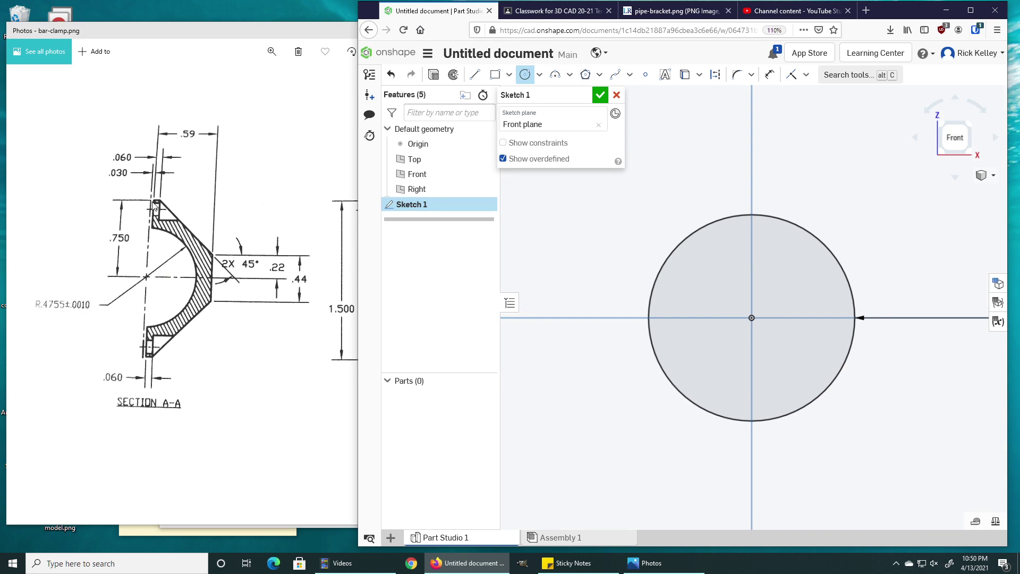
# Check the reference drawing again and sketch a horizontal line 1.5 long below the circle.
pyautogui.click(218, 261)
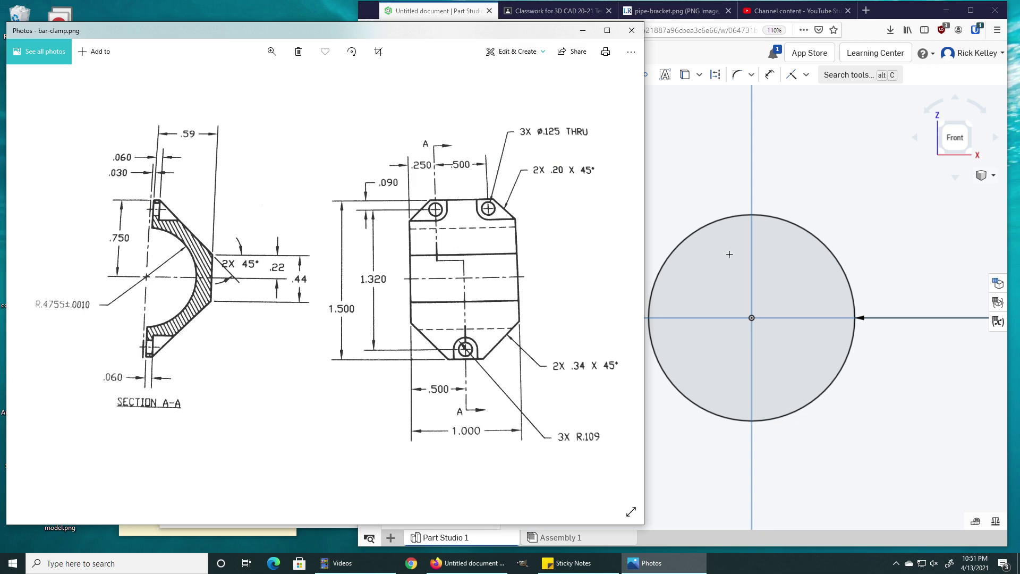
pyautogui.click(773, 183)
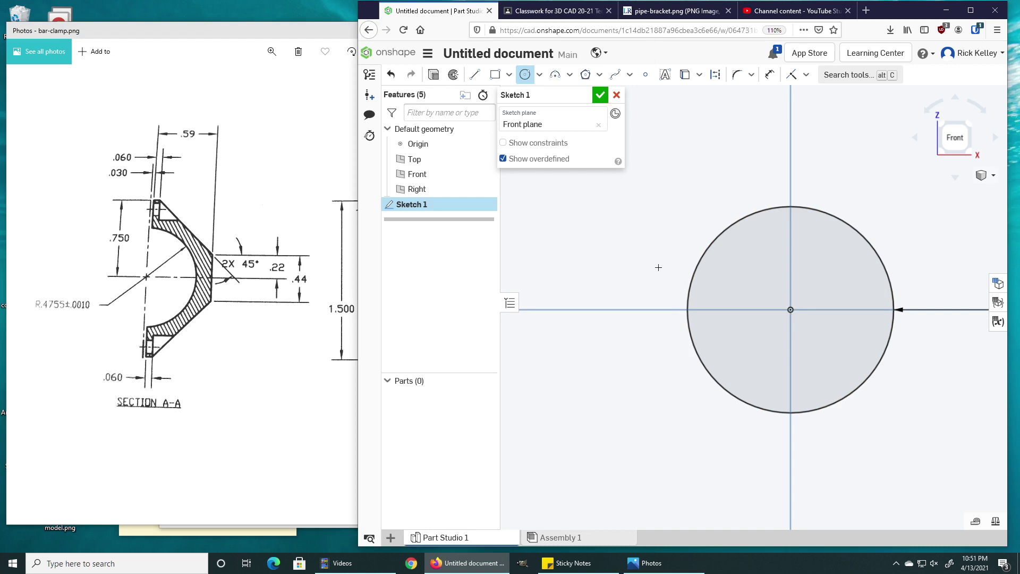
pyautogui.press('l')
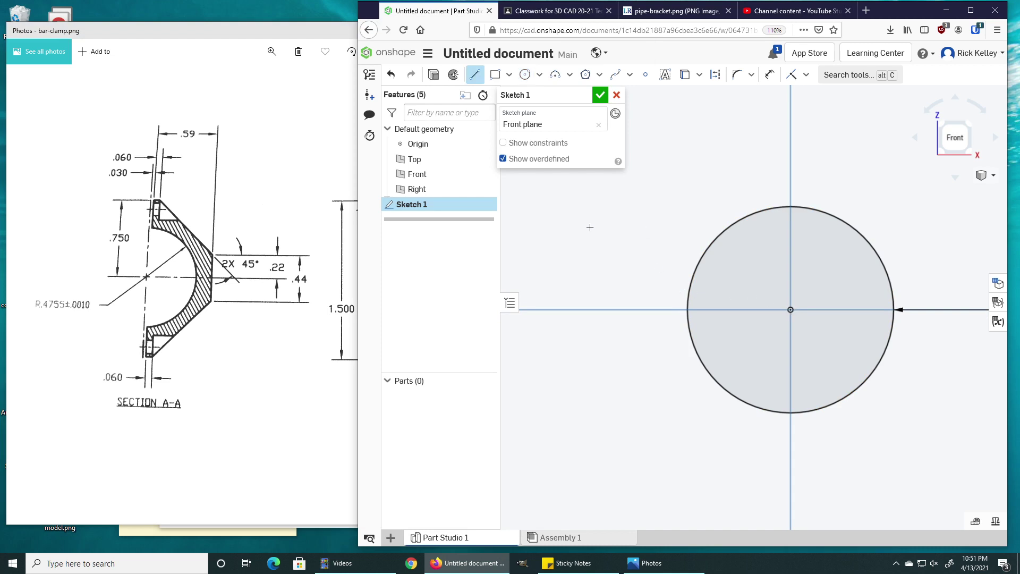
pyautogui.click(644, 443)
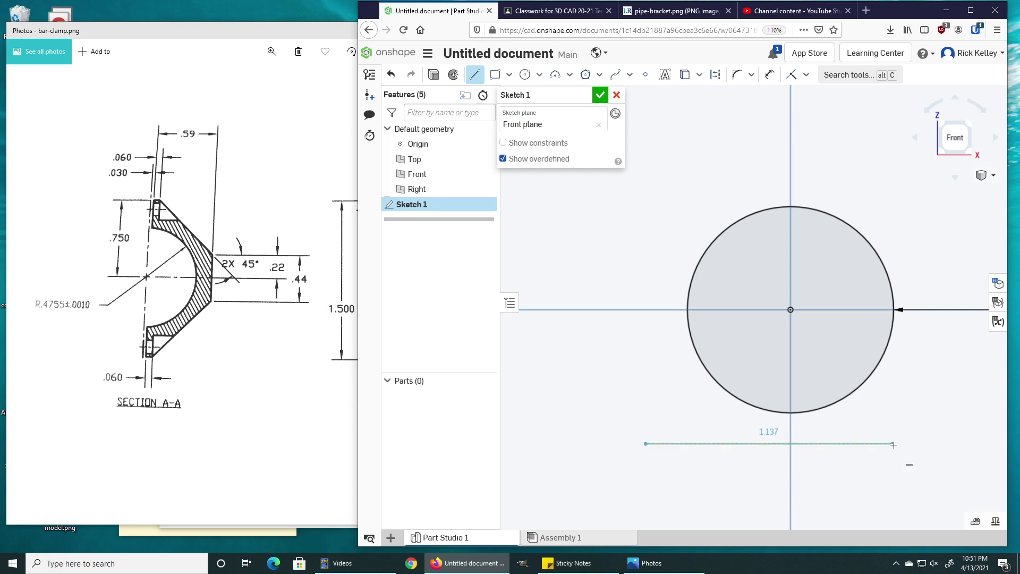
pyautogui.click(901, 444)
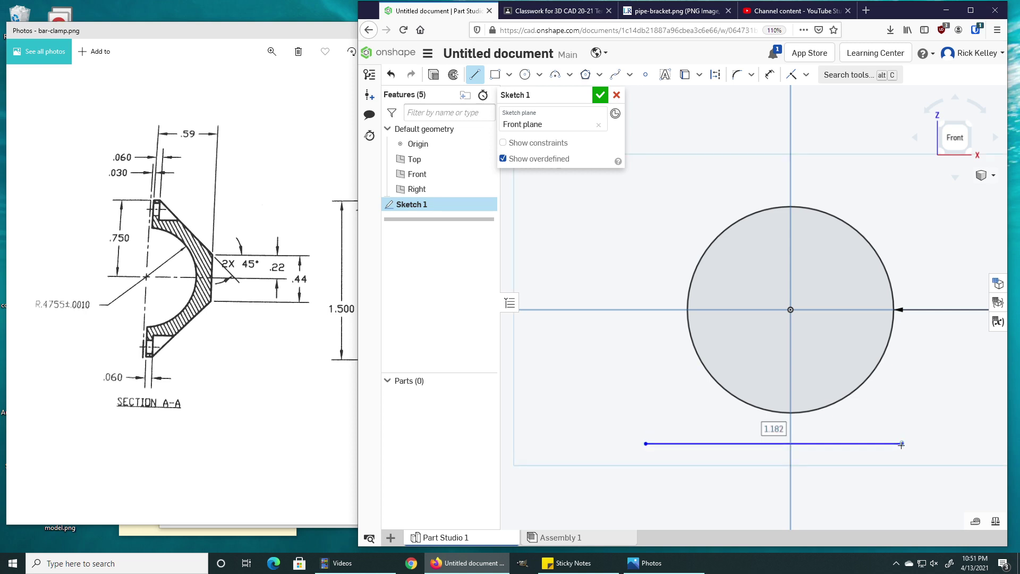
pyautogui.write('1.5')
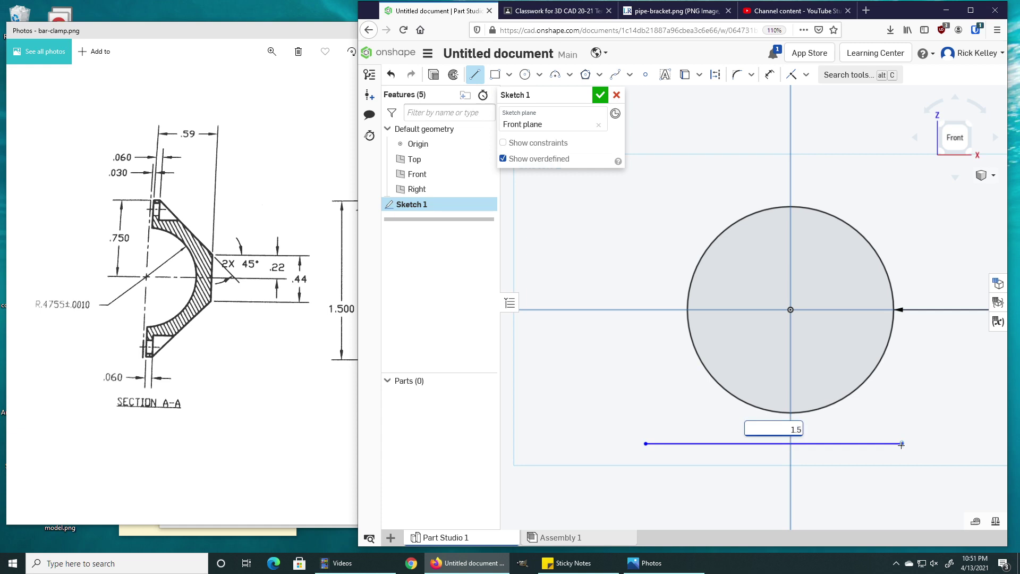
pyautogui.press('Return')
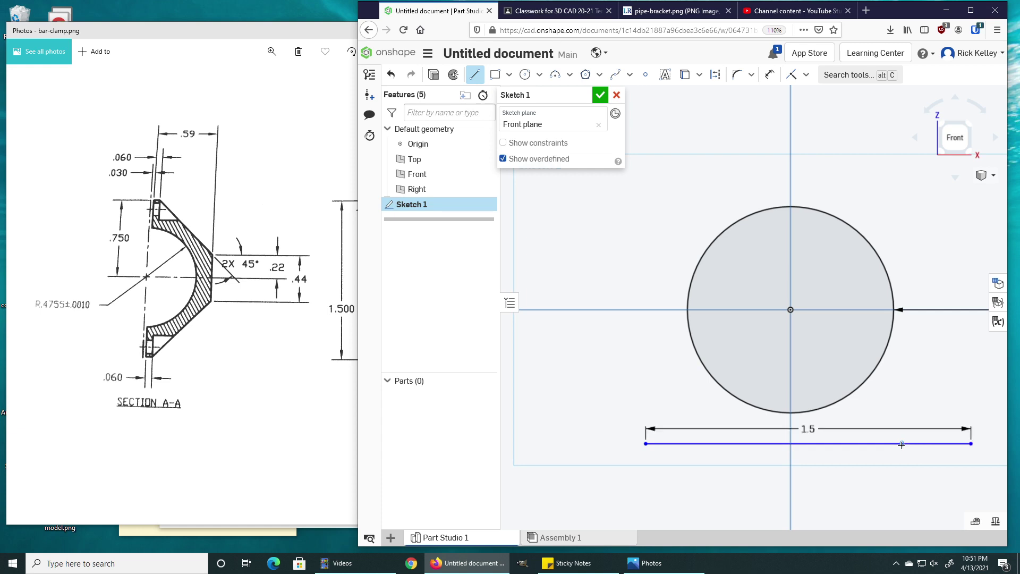
pyautogui.press('Escape')
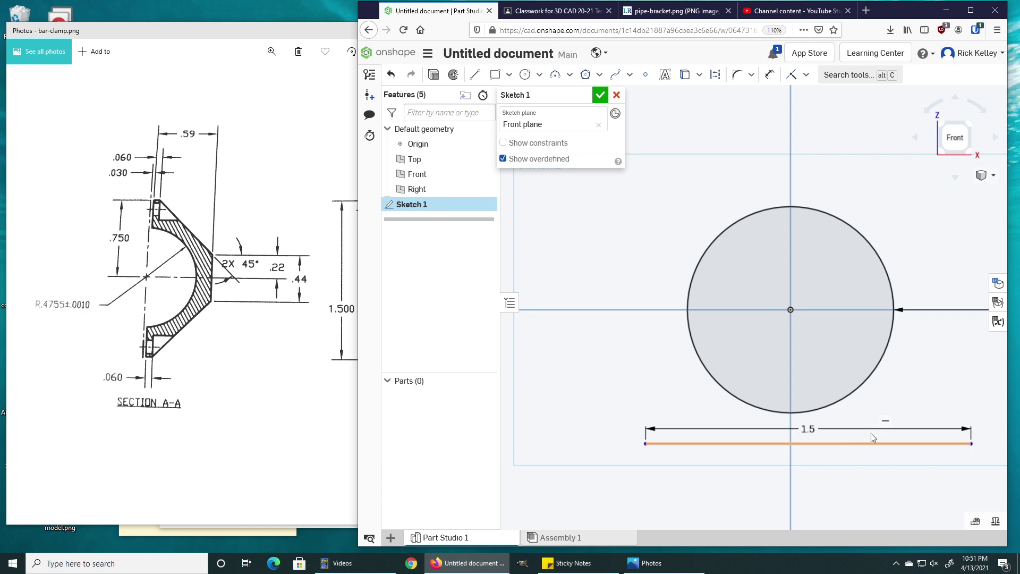
pyautogui.click(871, 438)
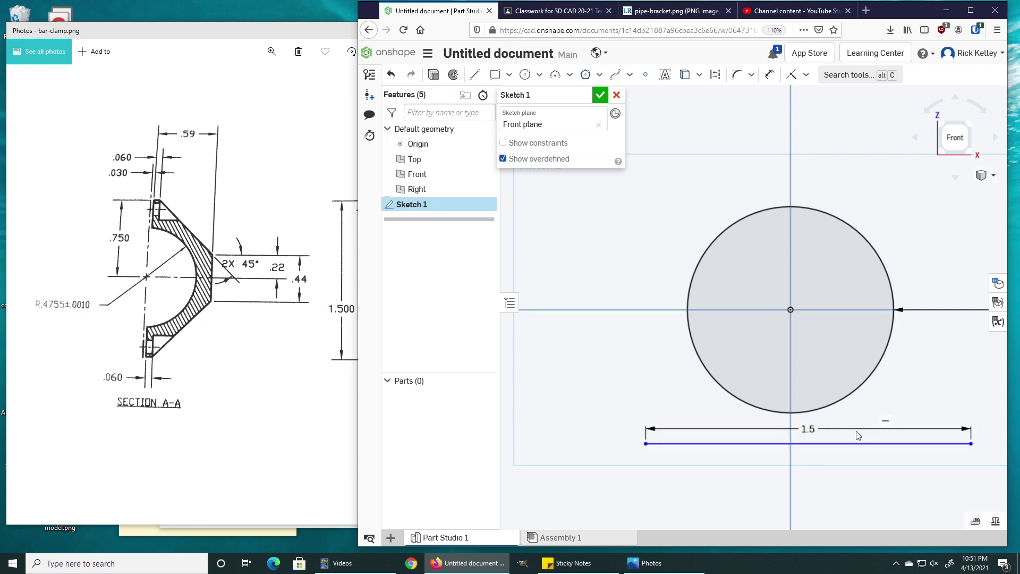
# Add a point at the midpoint of the 1.5 line and move it onto the vertical axis, about 0.10 above the origin.
pyautogui.click(827, 450)
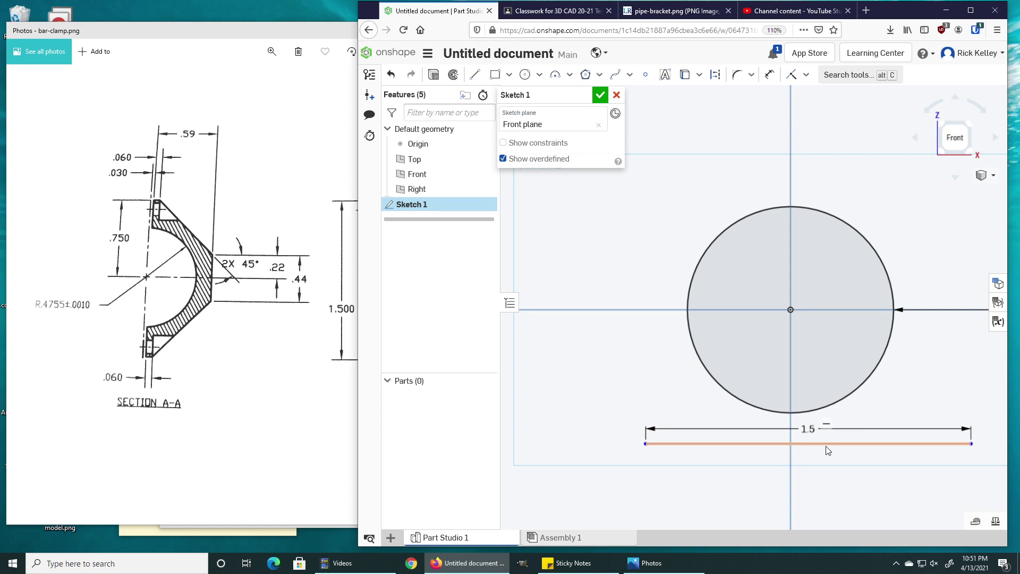
pyautogui.click(645, 74)
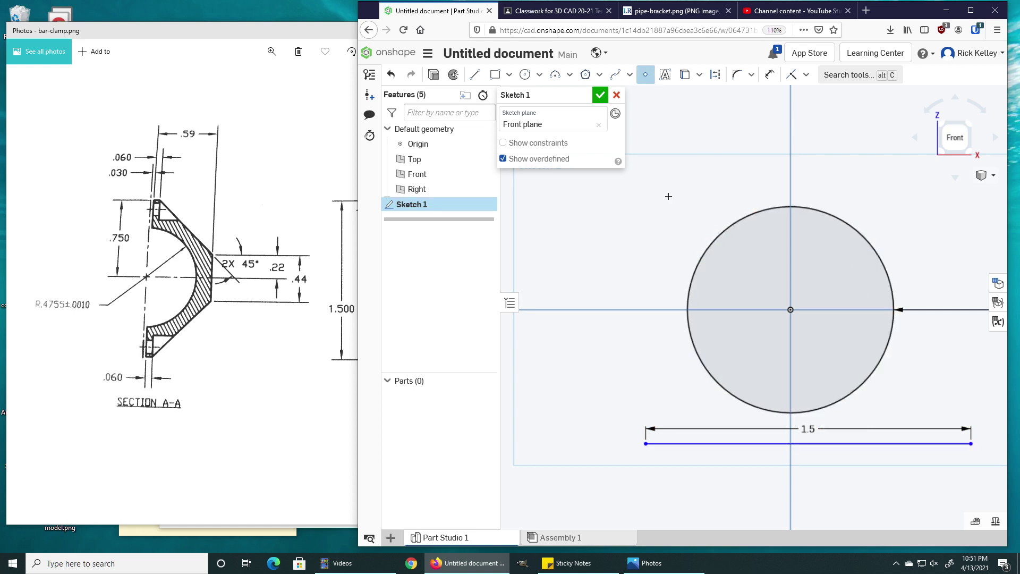
pyautogui.click(808, 443)
pyautogui.press('Escape')
pyautogui.moveTo(807, 444)
pyautogui.mouseDown()
pyautogui.moveTo(810, 361)
pyautogui.moveTo(790, 289)
pyautogui.mouseUp()
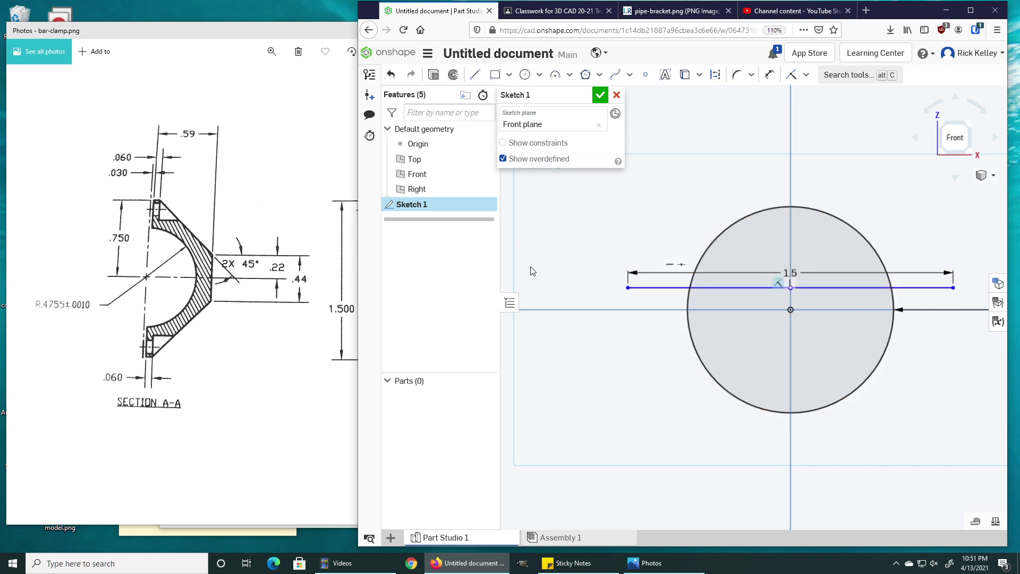
# Dimension the horizontal line's height above the origin to 0.03.
pyautogui.press('m')
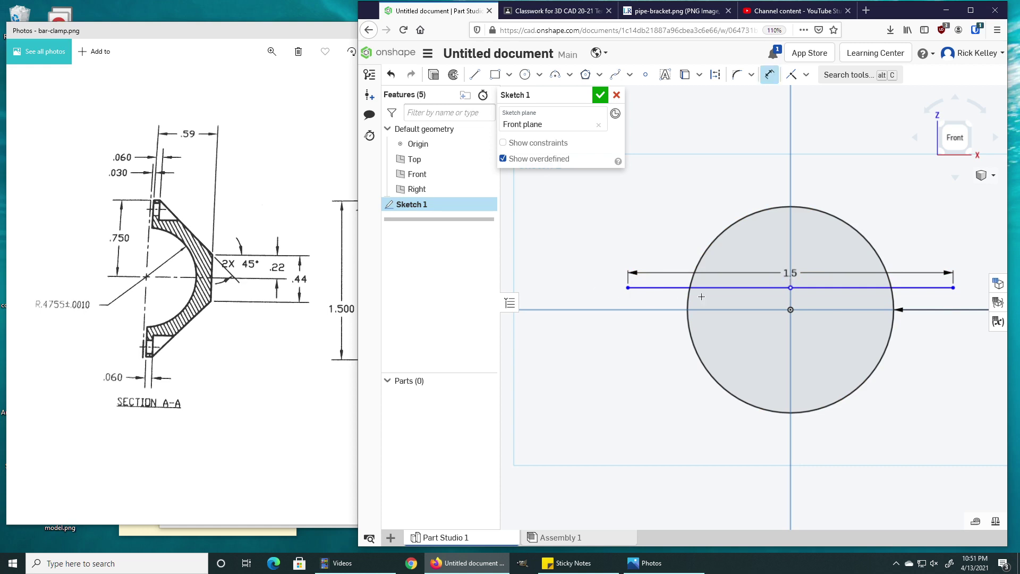
pyautogui.click(790, 309)
pyautogui.click(822, 331)
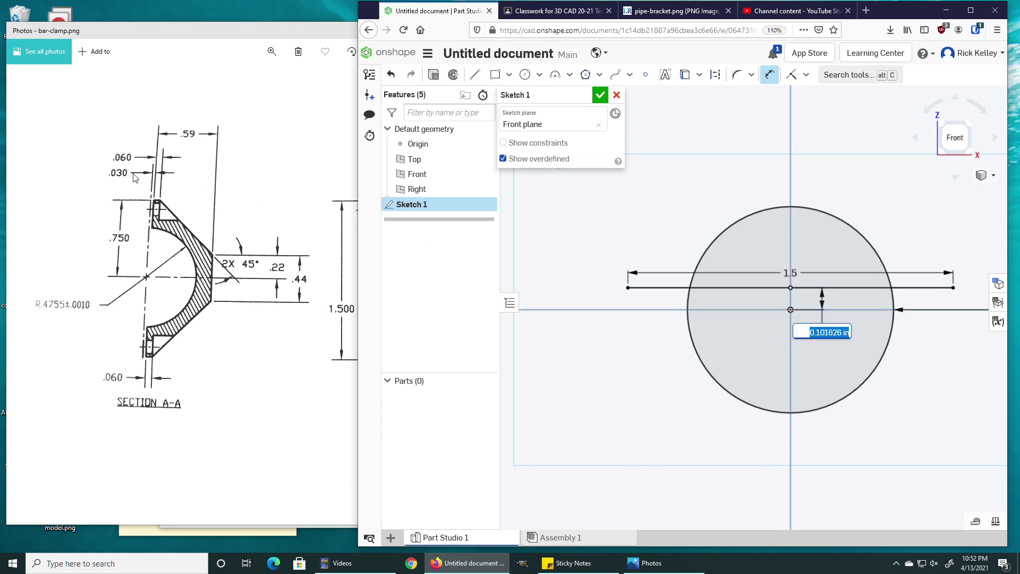
pyautogui.write('0.03')
pyautogui.press('Return')
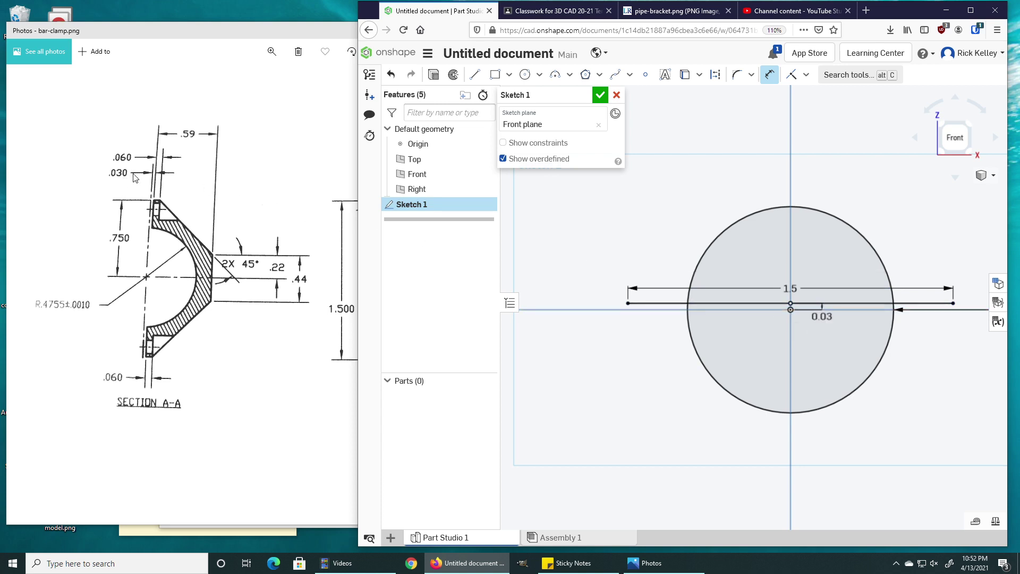
# Switch to Photos and enlarge bar-clamp.png to examine the .030 and .060 offsets and the lip in Section A-A.
pyautogui.scroll(5, 758, 346)
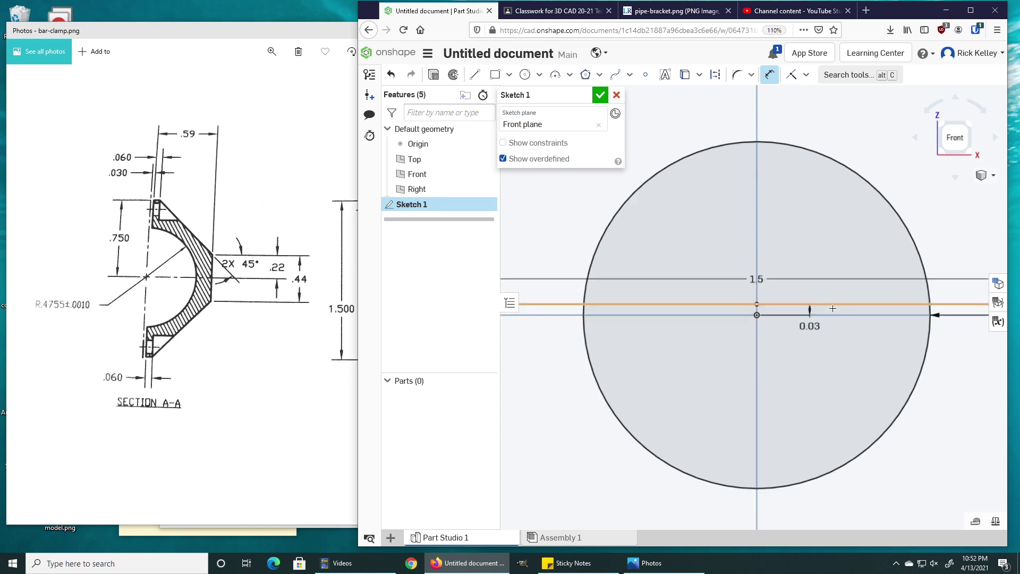
pyautogui.scroll(-2, 758, 346)
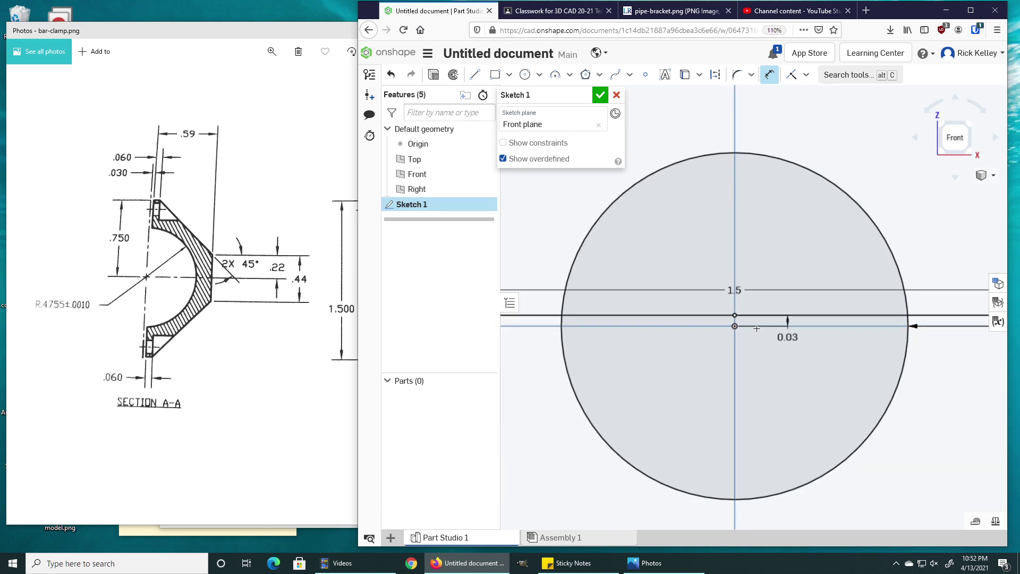
pyautogui.scroll(-2, 735, 324)
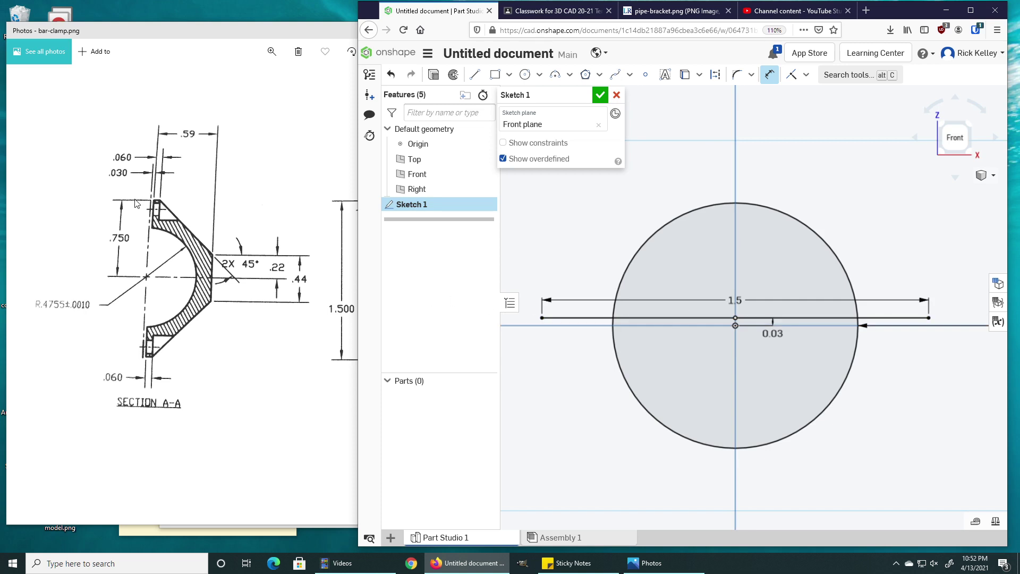
pyautogui.scroll(-1, 158, 204)
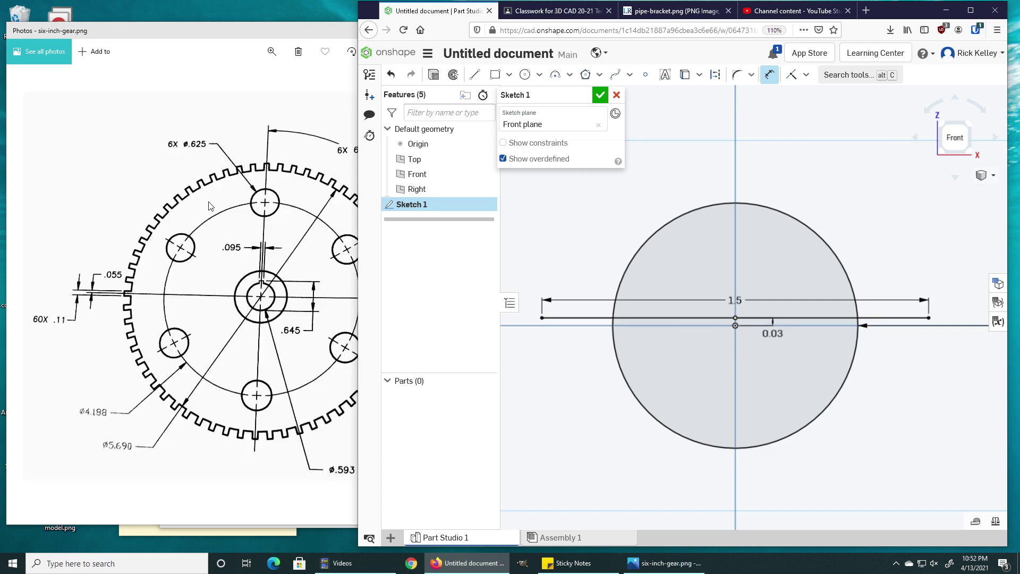
pyautogui.scroll(1, 163, 208)
pyautogui.scroll(1, 163, 208)
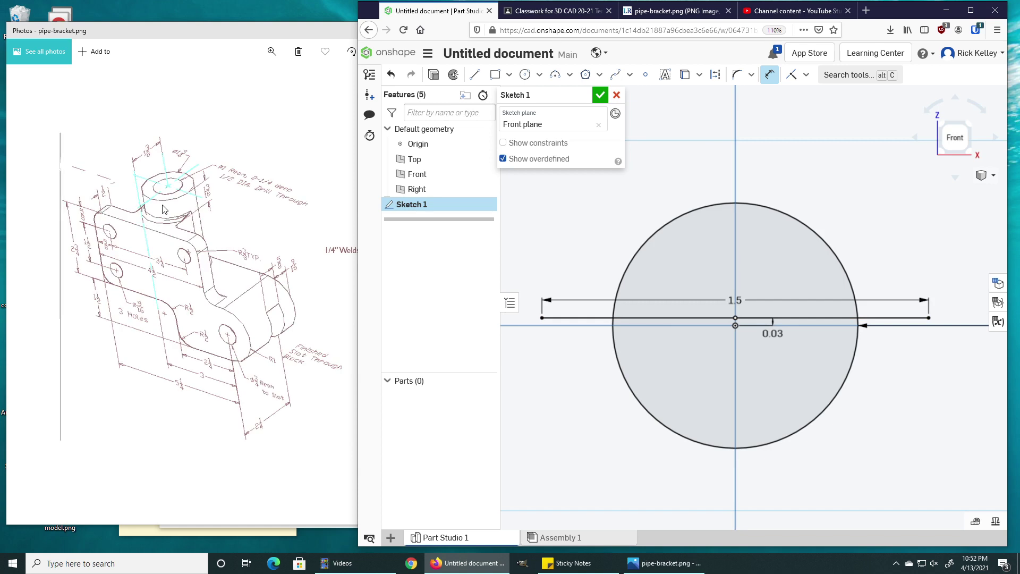
pyautogui.scroll(-1, 163, 209)
pyautogui.click(272, 51)
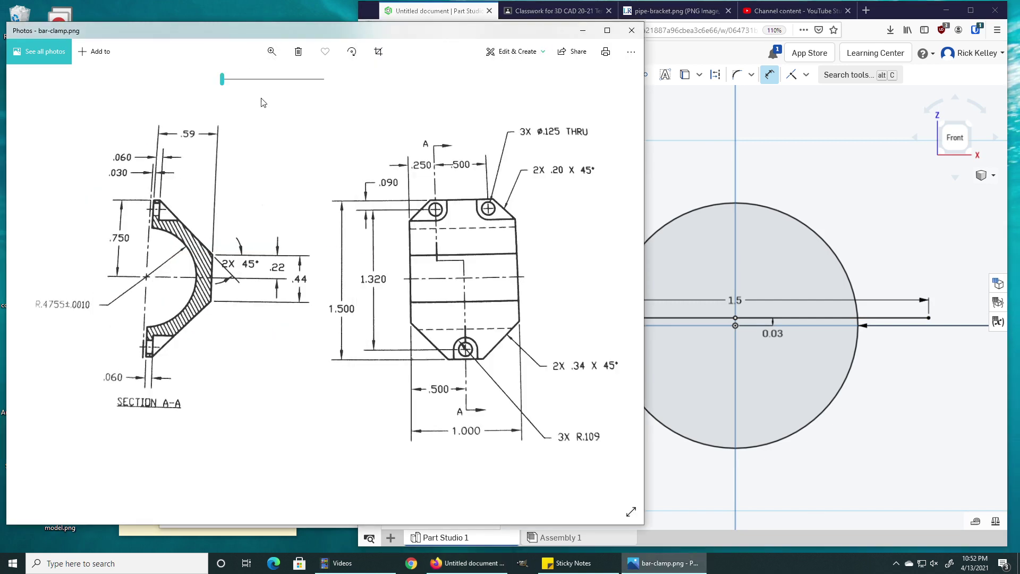
pyautogui.moveTo(232, 83); pyautogui.dragTo(238, 82)
pyautogui.moveTo(175, 190); pyautogui.dragTo(352, 273)
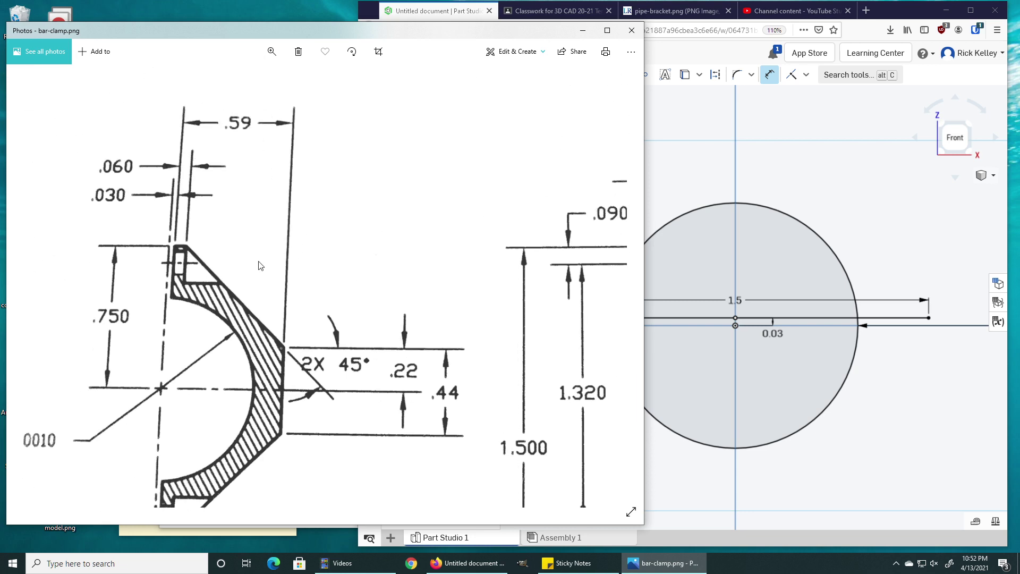
pyautogui.moveTo(186, 254); pyautogui.dragTo(186, 252)
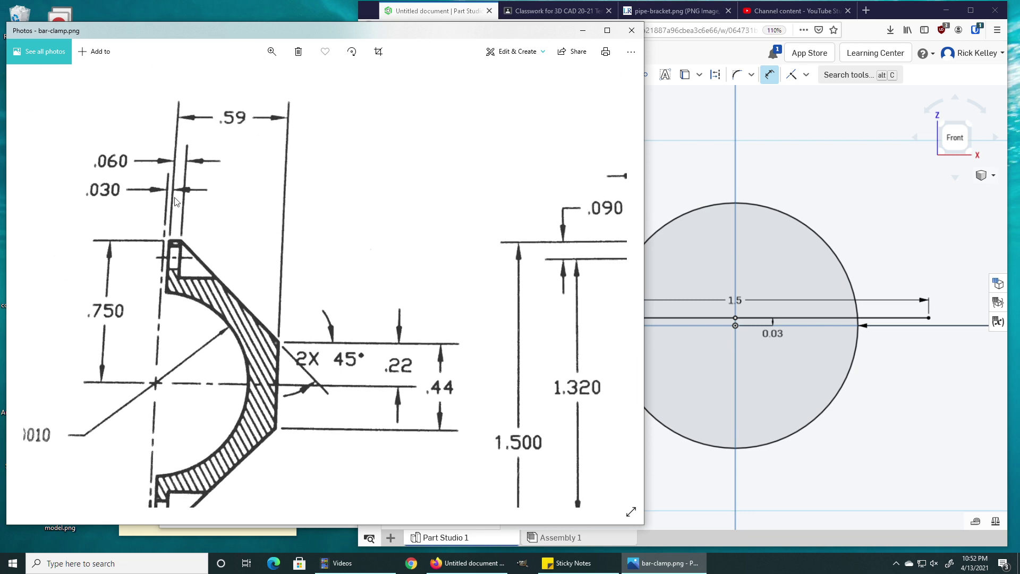
# Switch back to the browser sketch and draw a vertical line 0.06 long upward from the horizontal line's left end.
pyautogui.click(883, 20)
pyautogui.press('l')
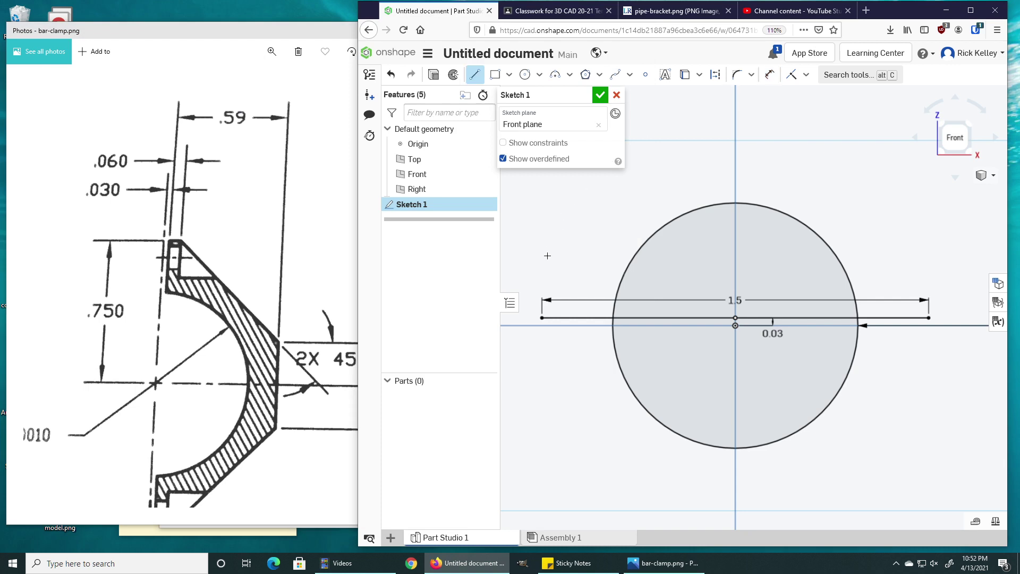
pyautogui.click(542, 317)
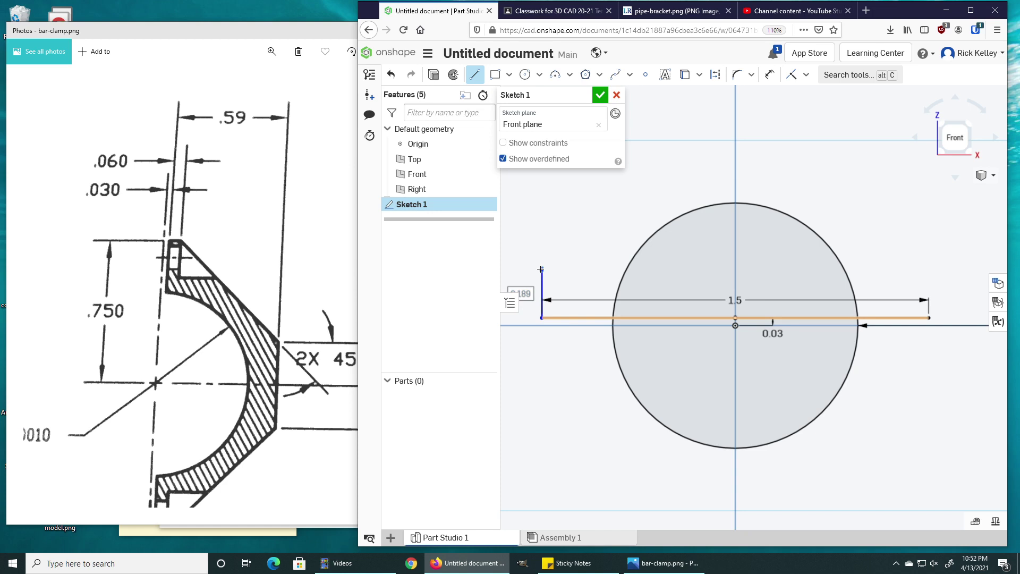
pyautogui.click(540, 269)
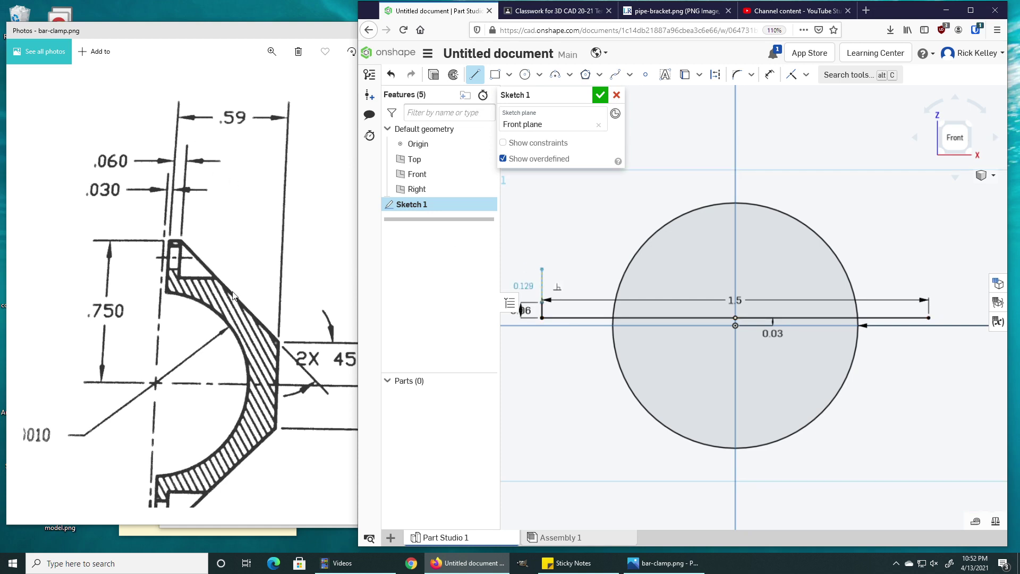
# Check Section A-A again and sketch a sloped line about 0.72 long, continued by a horizontal line about 0.24 long ending on the vertical axis.
pyautogui.click(329, 336)
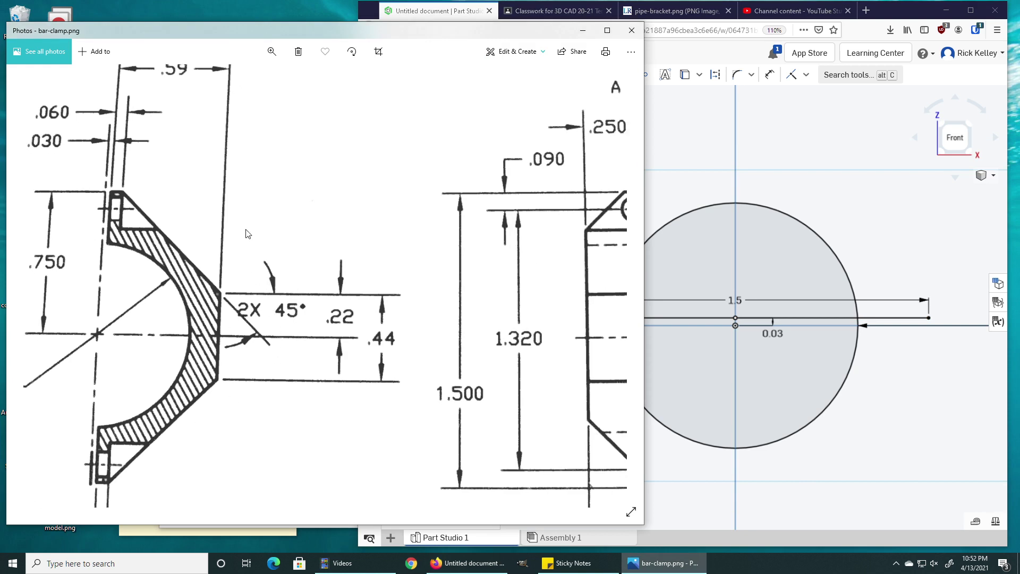
pyautogui.scroll(2, 245, 234)
pyautogui.hscroll(-2, 245, 234)
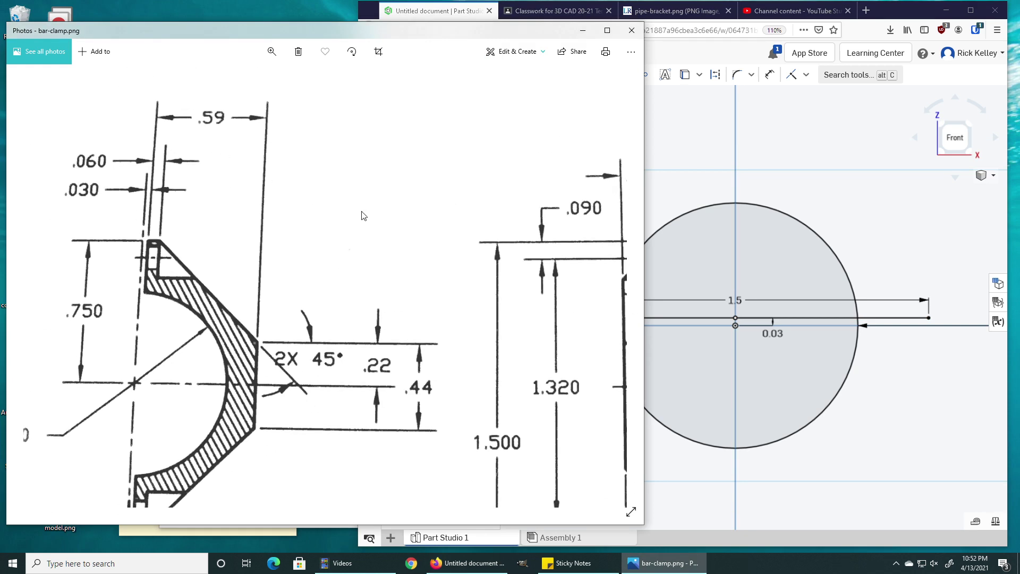
pyautogui.hscroll(2, 340, 218)
pyautogui.scroll(-1, 340, 218)
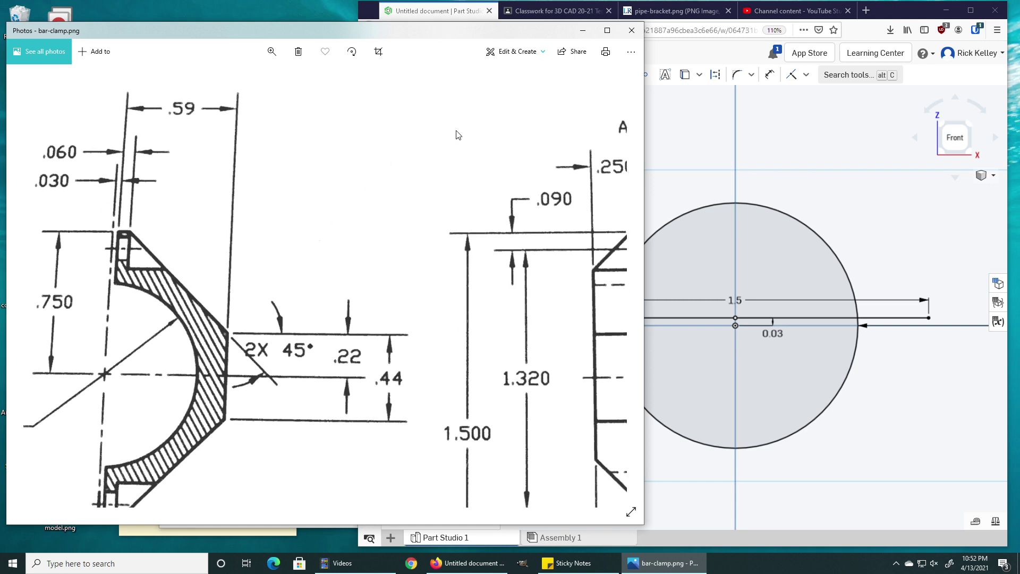
pyautogui.click(900, 19)
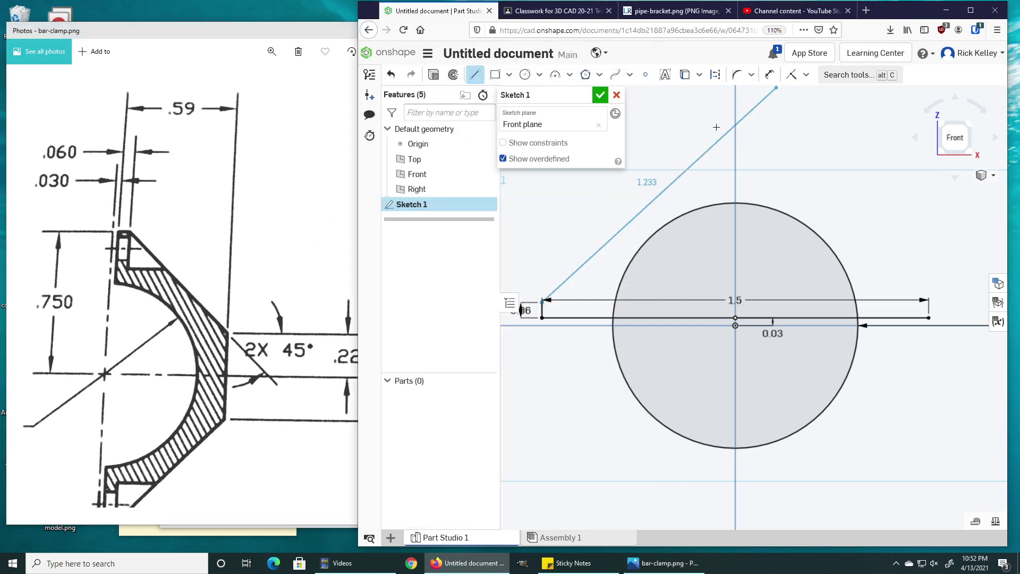
pyautogui.click(672, 170)
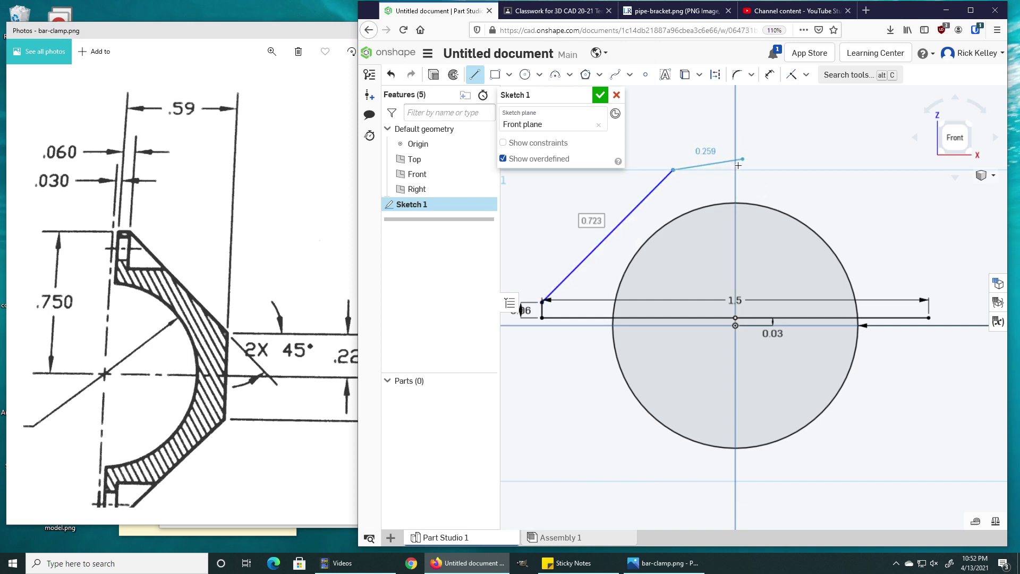
pyautogui.click(736, 169)
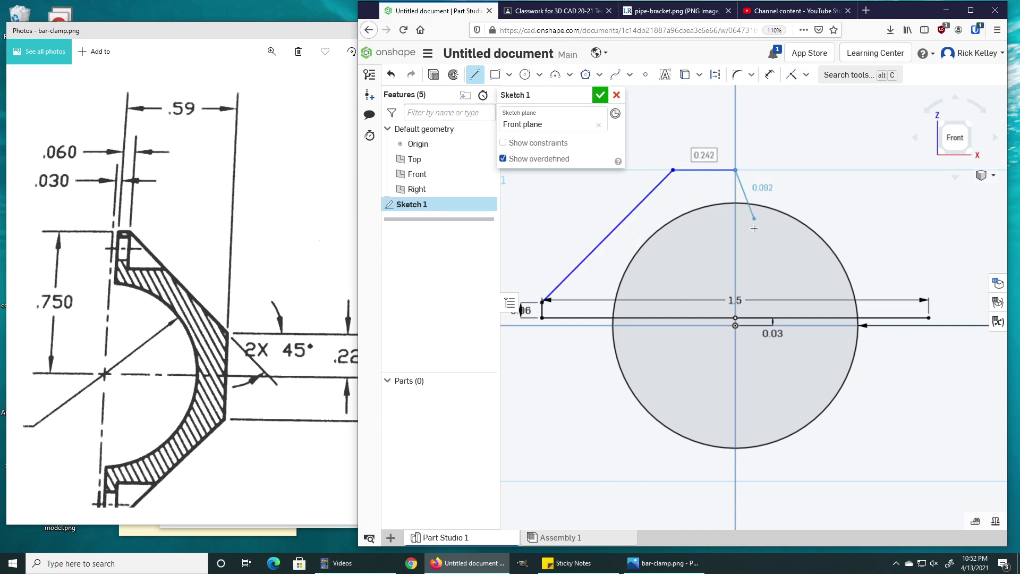
pyautogui.press('Escape')
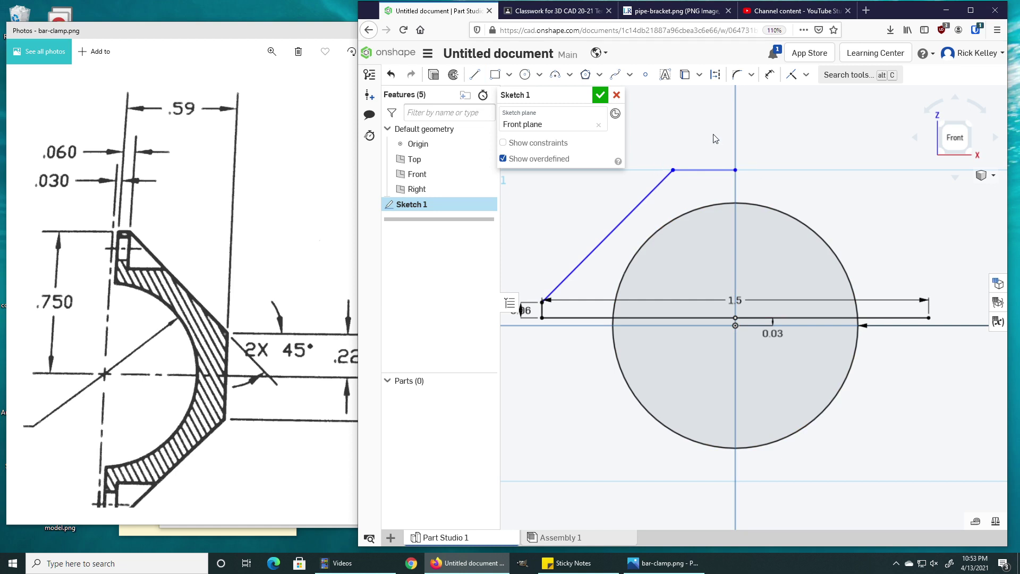
# Dimension the angle between the sloped line and the short upper horizontal line to 45°.
pyautogui.click(770, 74)
pyautogui.moveTo(769, 261); pyautogui.dragTo(883, 304, button='middle')
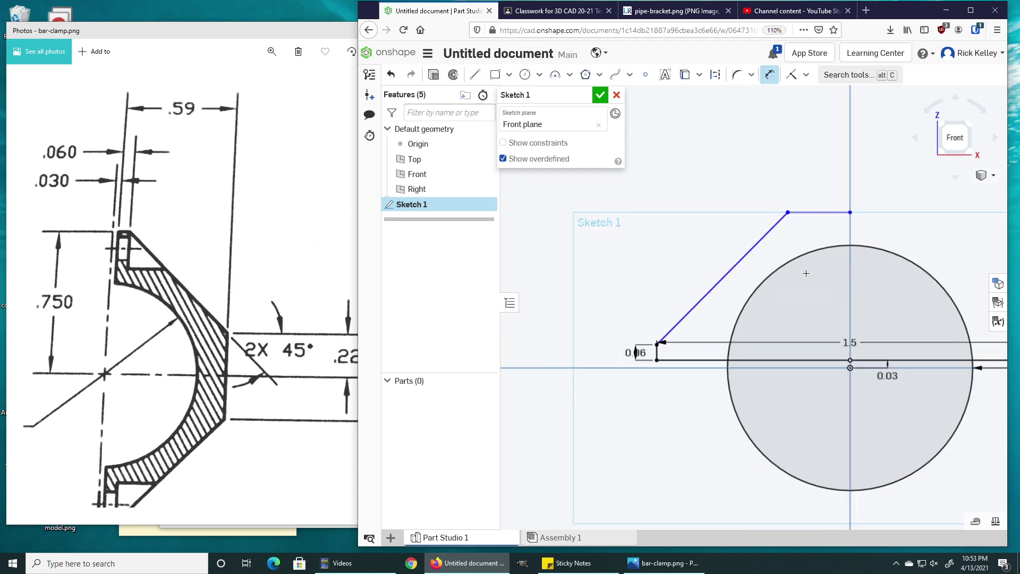
pyautogui.click(785, 215)
pyautogui.click(801, 212)
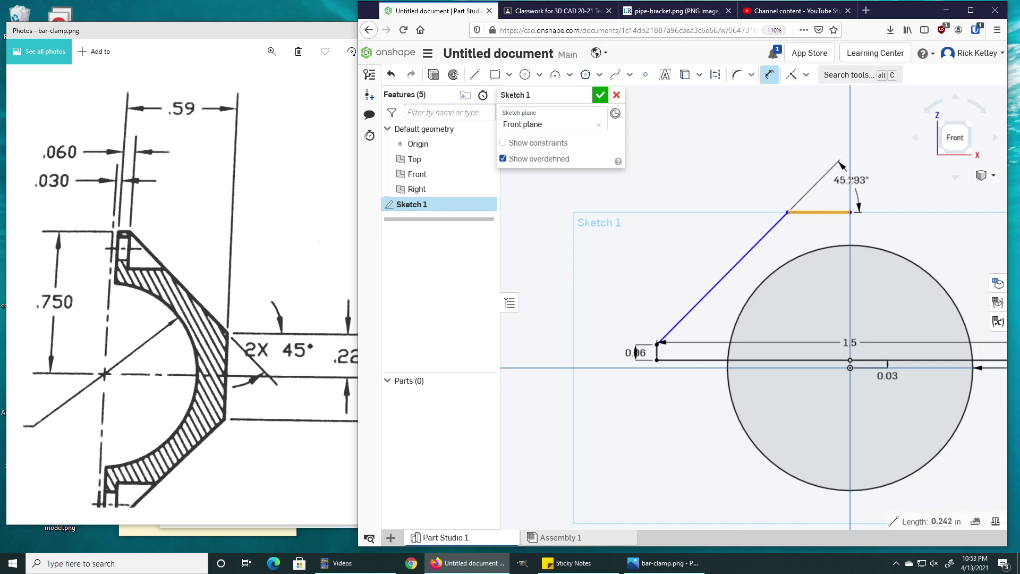
pyautogui.click(852, 180)
pyautogui.write('45')
pyautogui.press('Return')
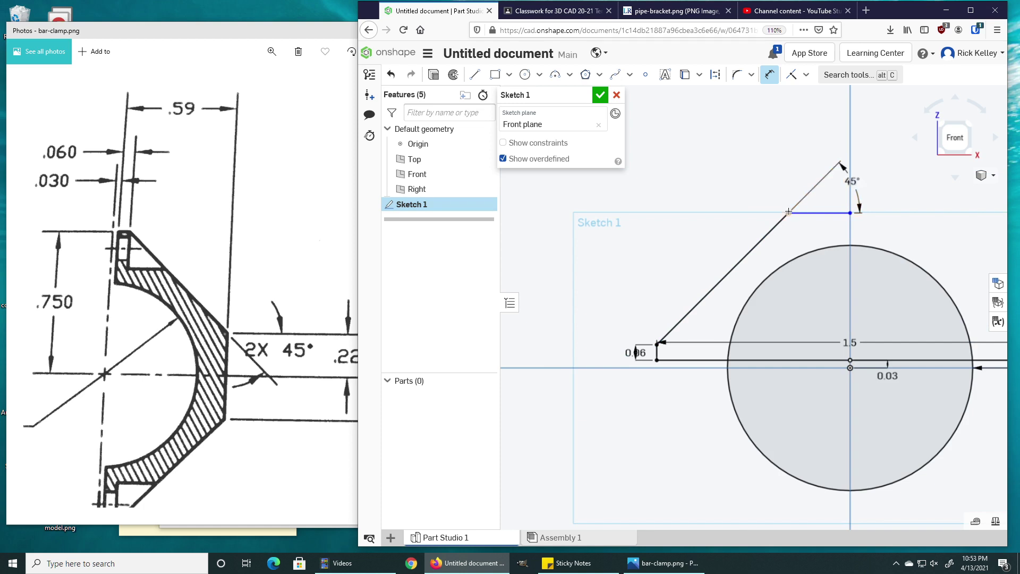
# Dimension the vertical distance between the sloped line's two endpoints to .59.
pyautogui.click(657, 344)
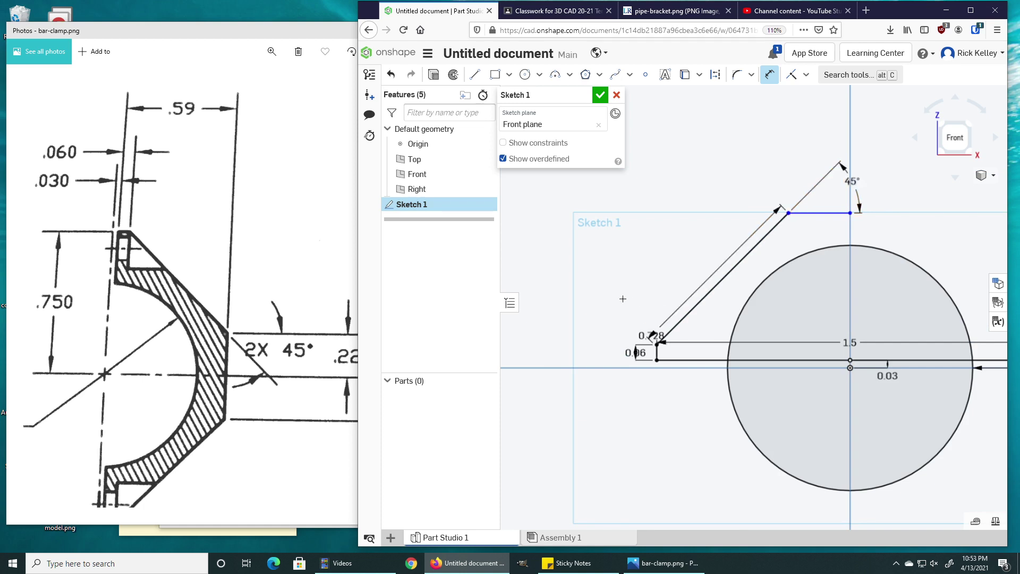
pyautogui.click(788, 213)
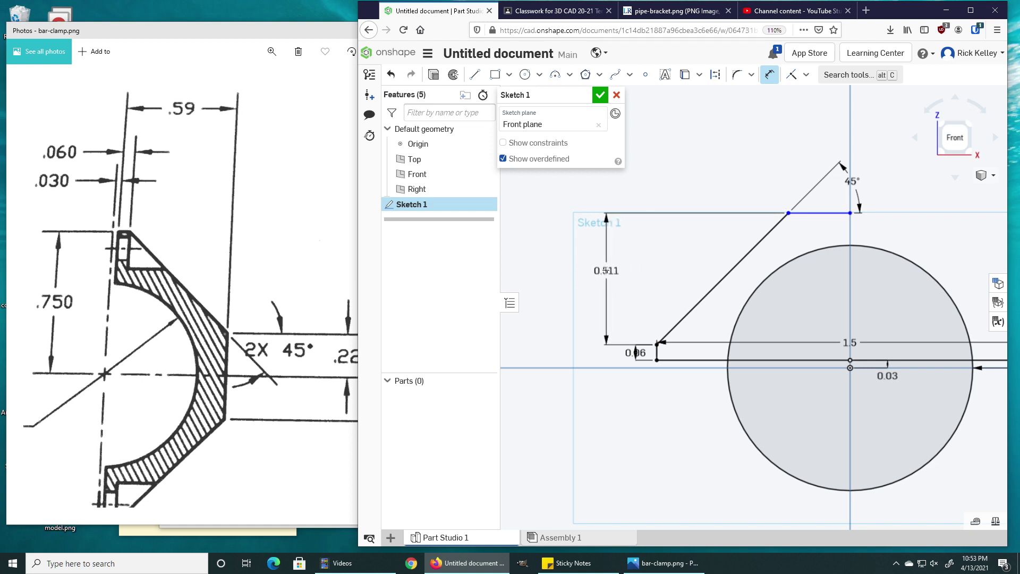
pyautogui.click(607, 270)
pyautogui.press('BackSpace')
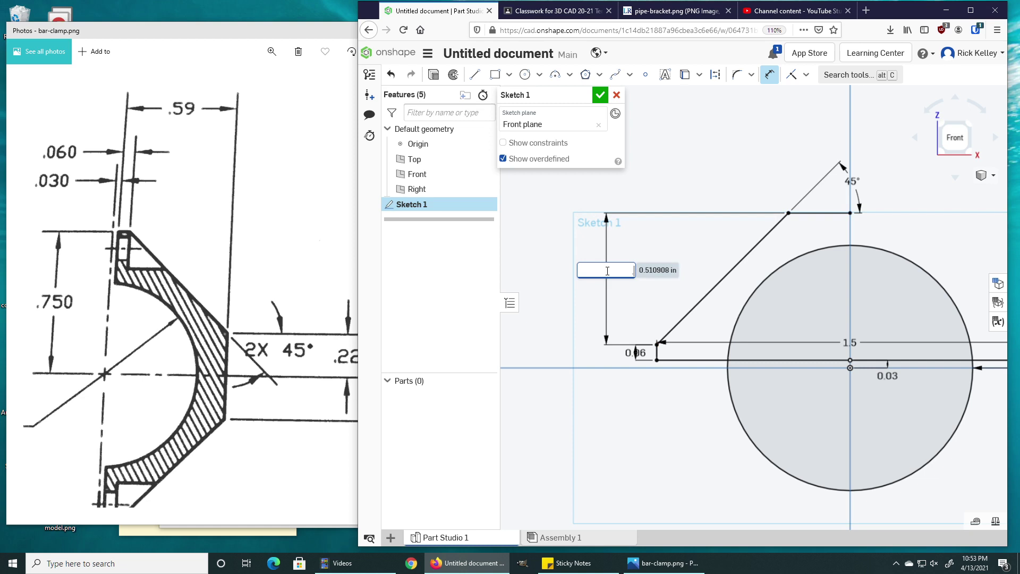
pyautogui.write('.59')
pyautogui.press('Return')
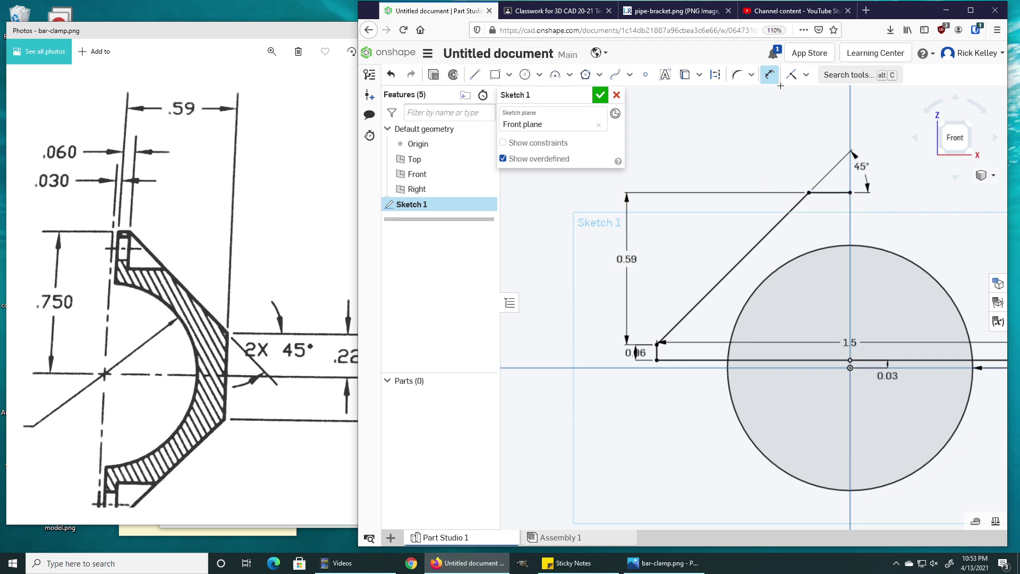
# Mirror the upper horizontal line, the sloped line and the 0.06 vertical line about the vertical axis.
pyautogui.click(750, 74)
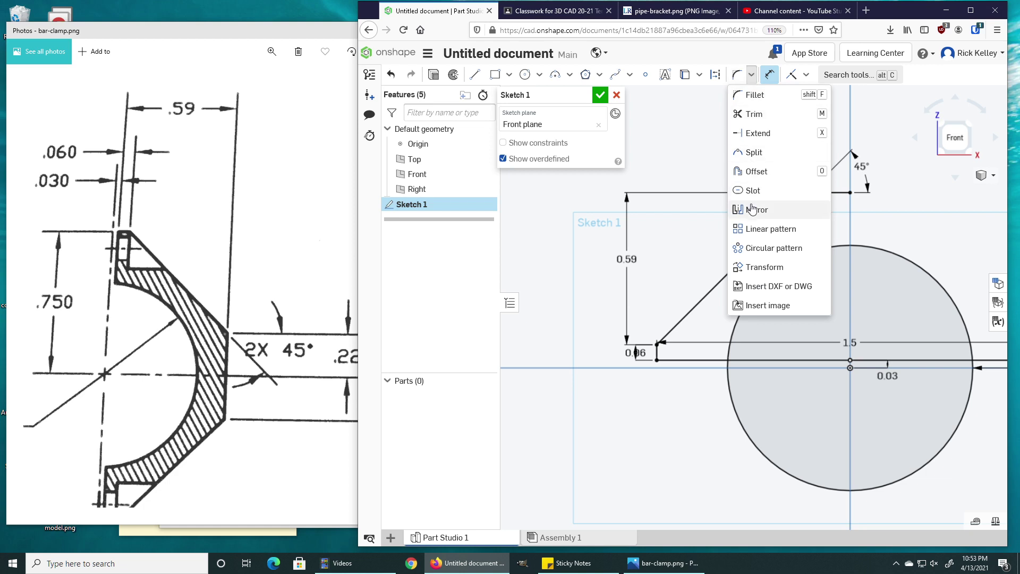
pyautogui.click(752, 209)
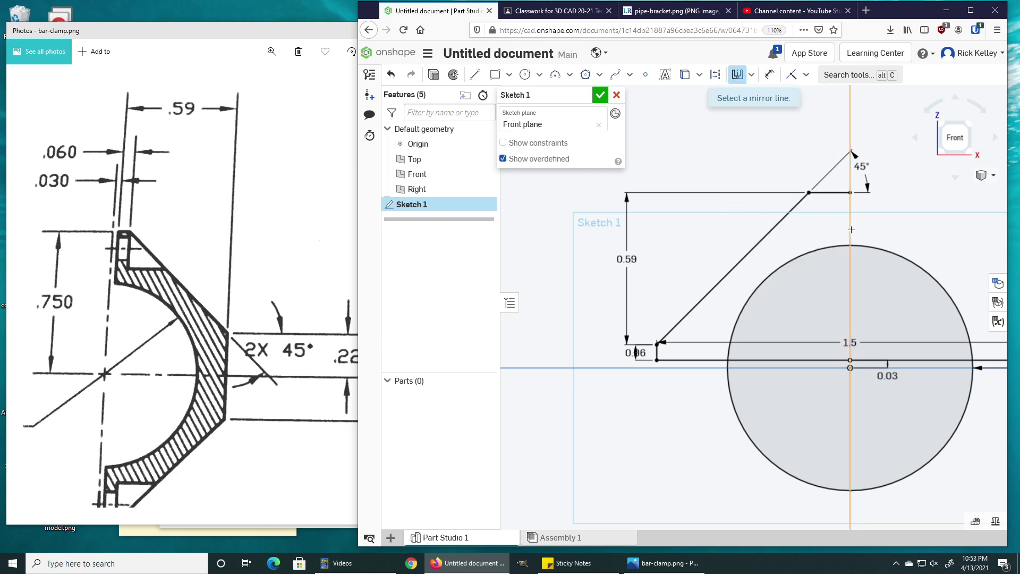
pyautogui.click(851, 229)
pyautogui.click(831, 192)
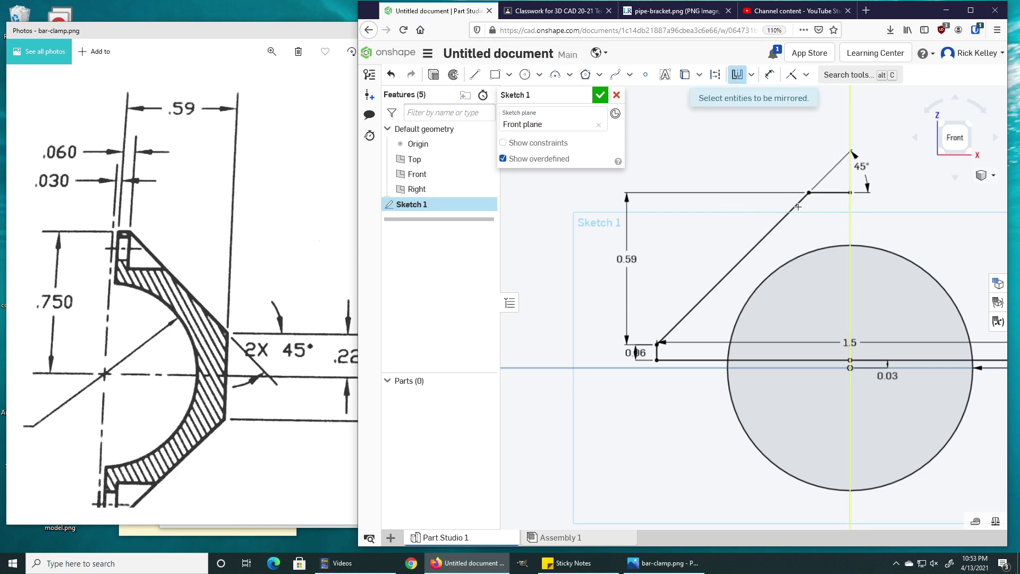
pyautogui.click(791, 210)
pyautogui.click(656, 353)
pyautogui.press('f')
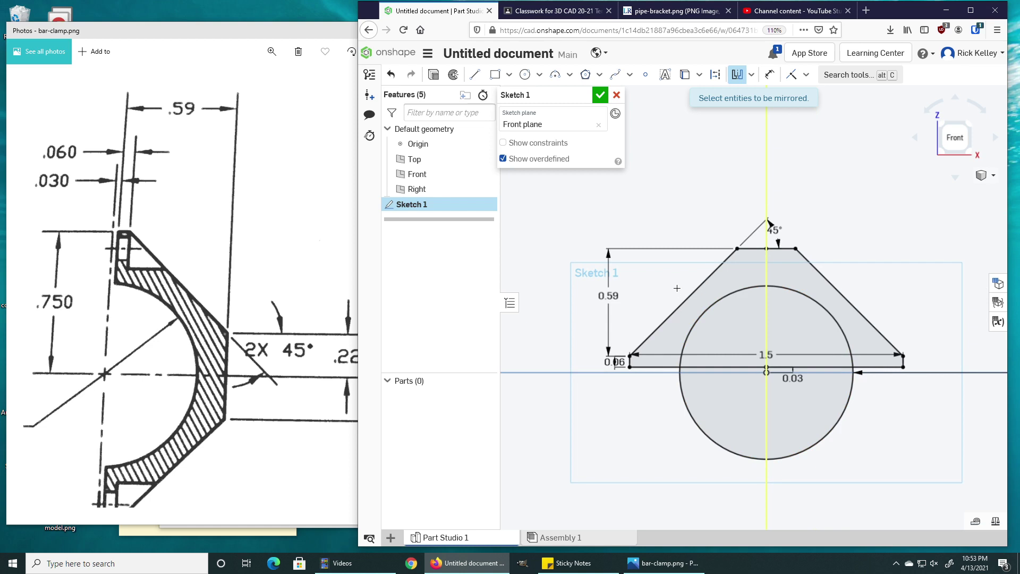
# Finish the sketch, check the width in the reference drawing and extrude the profile region above the bore circle 1 in as a new solid.
pyautogui.click(600, 95)
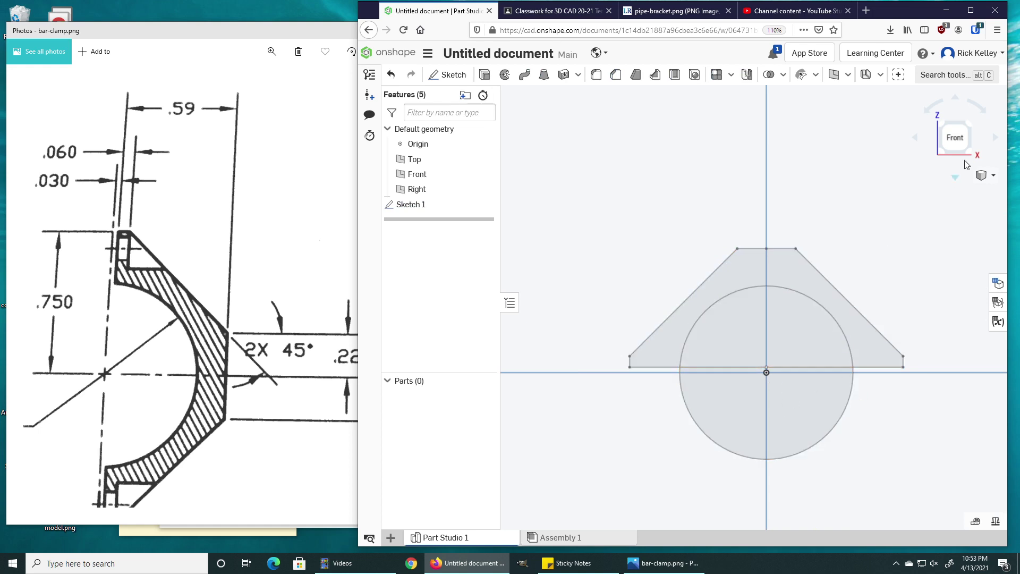
pyautogui.click(971, 124)
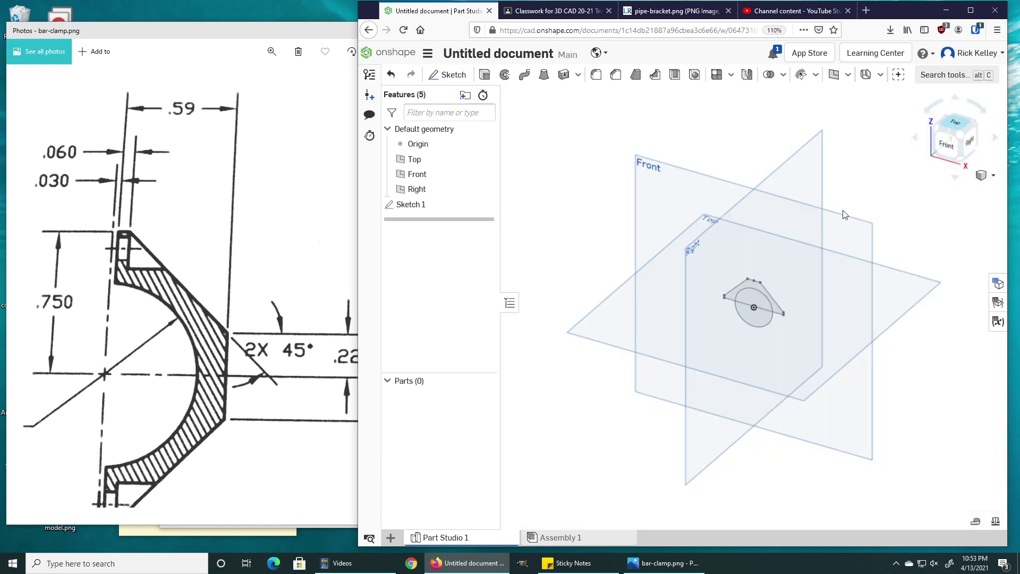
pyautogui.scroll(5, 763, 286)
pyautogui.scroll(-3, 761, 286)
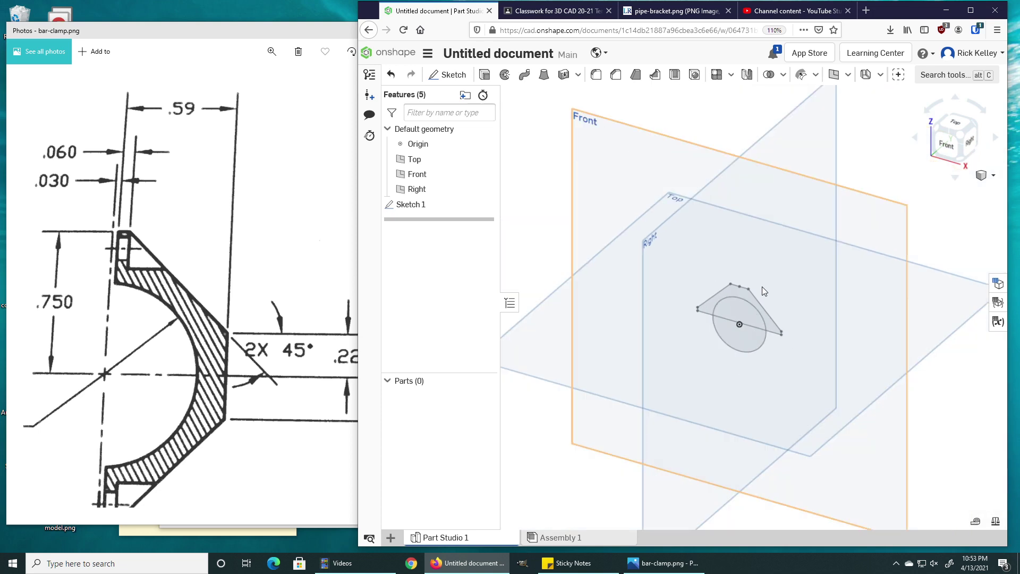
pyautogui.click(484, 74)
pyautogui.click(731, 290)
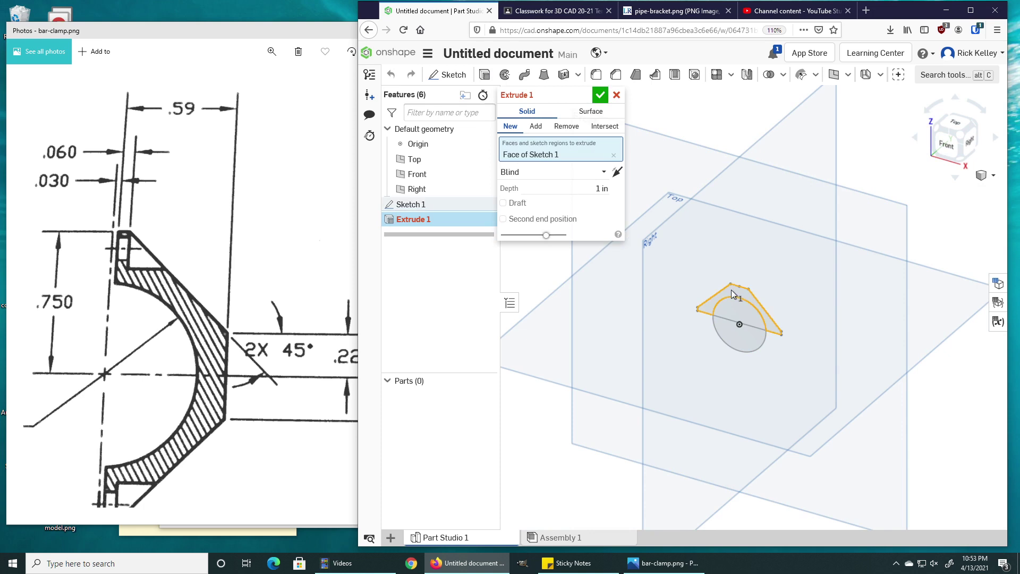
pyautogui.click(585, 188)
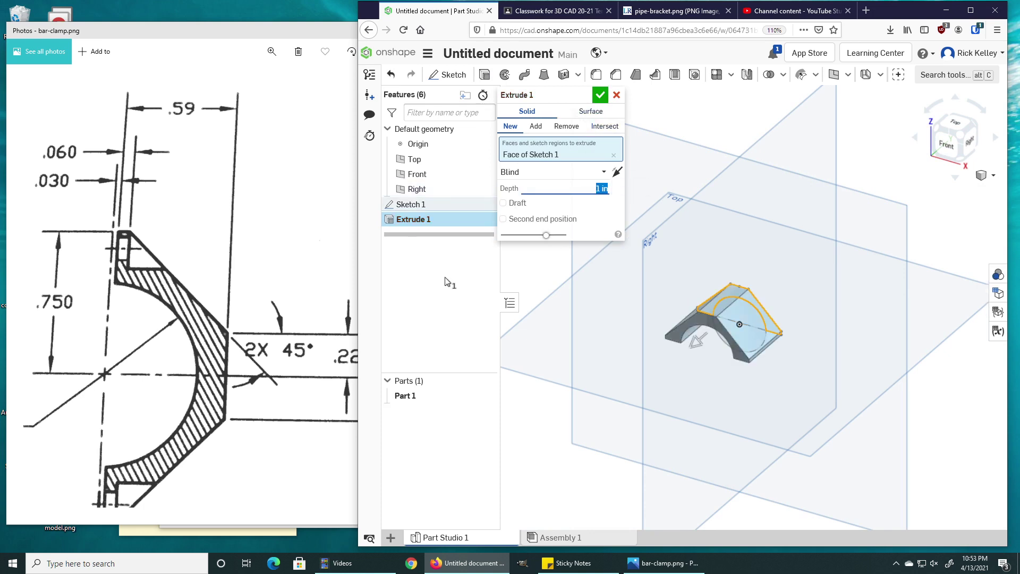
pyautogui.click(314, 236)
pyautogui.moveTo(456, 395)
pyautogui.mouseDown()
pyautogui.moveTo(376, 315)
pyautogui.moveTo(415, 301)
pyautogui.moveTo(339, 307)
pyautogui.mouseUp()
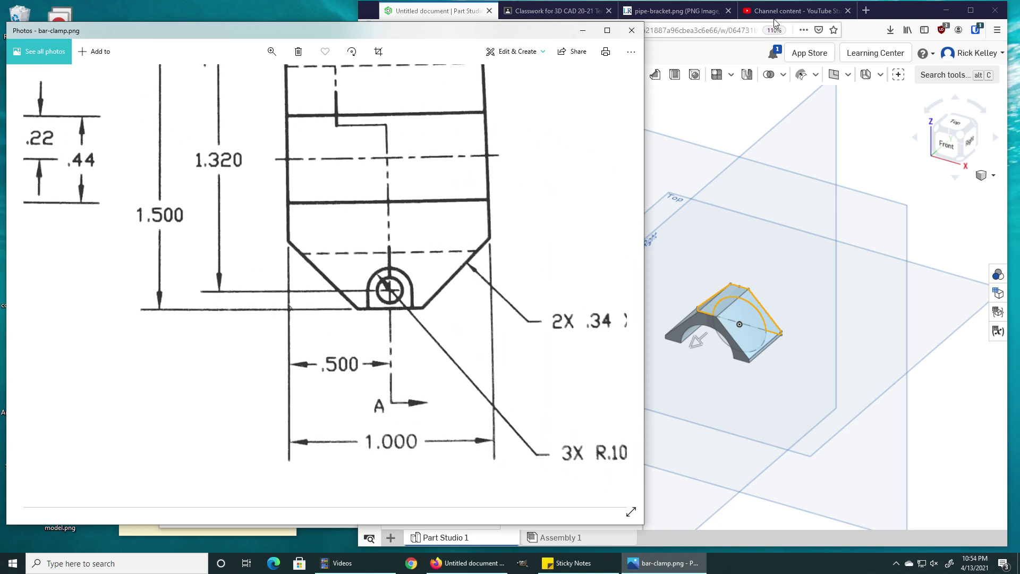
pyautogui.click(898, 16)
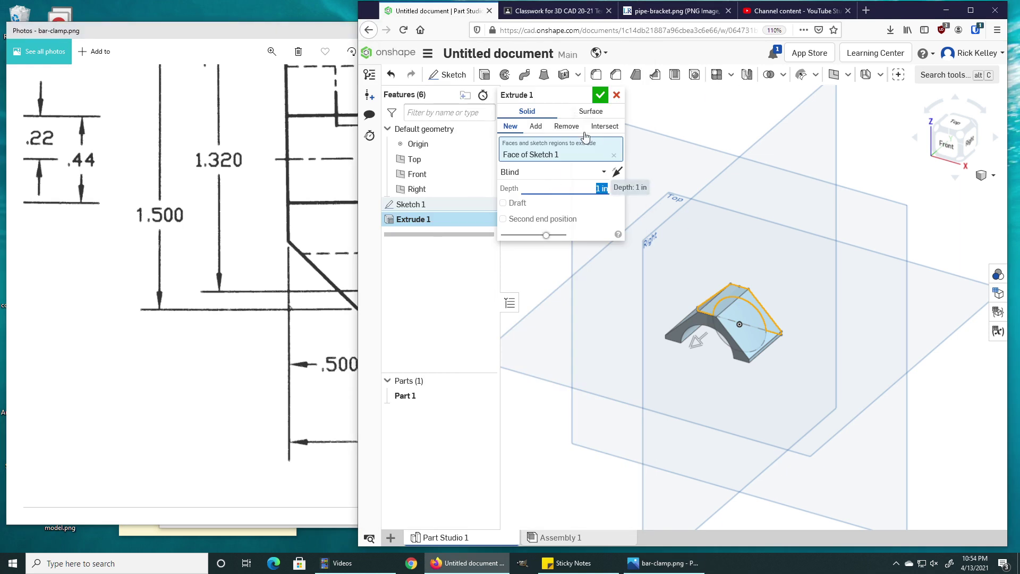
pyautogui.click(600, 96)
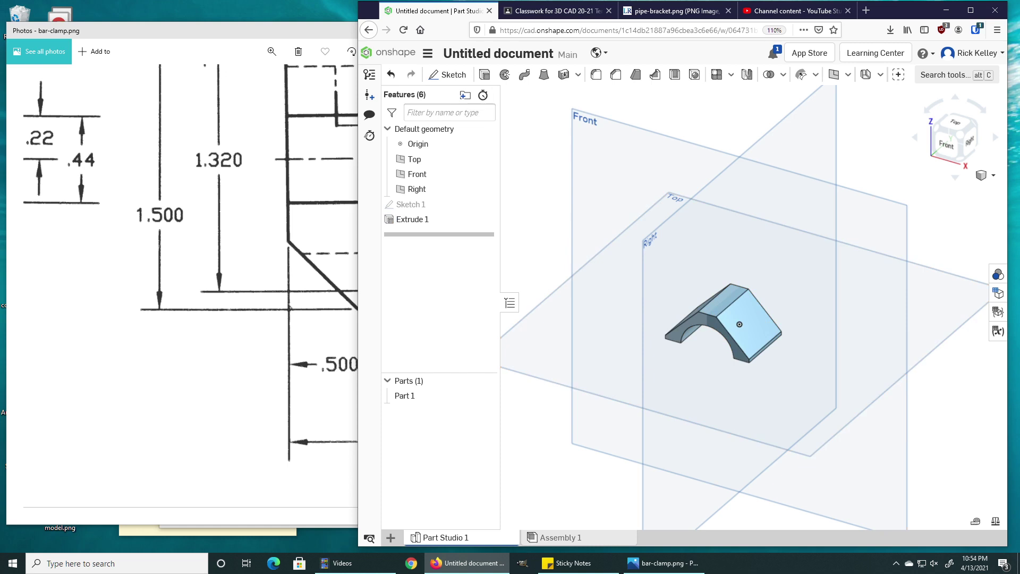
pyautogui.click(896, 563)
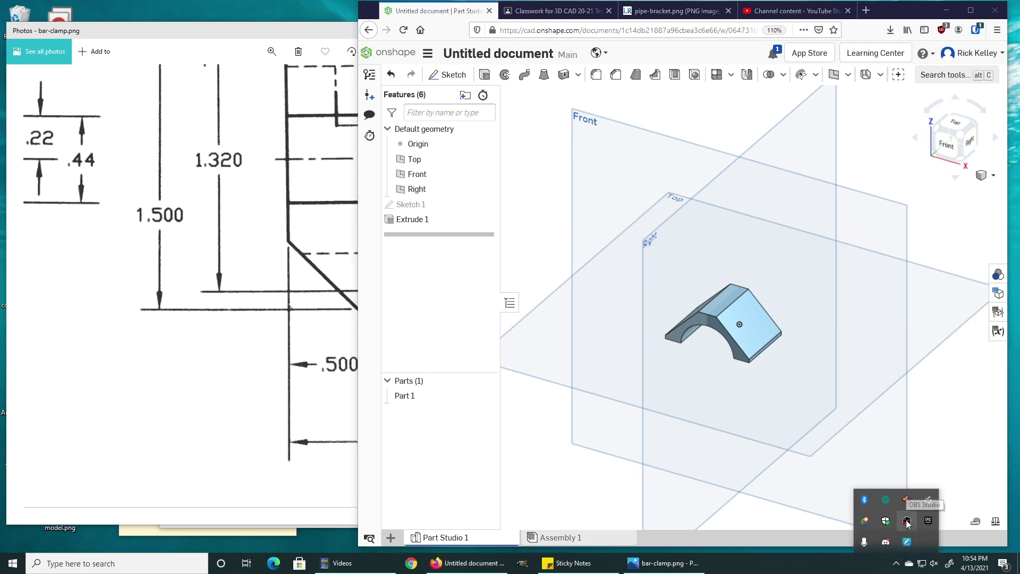
pyautogui.click(463, 17)
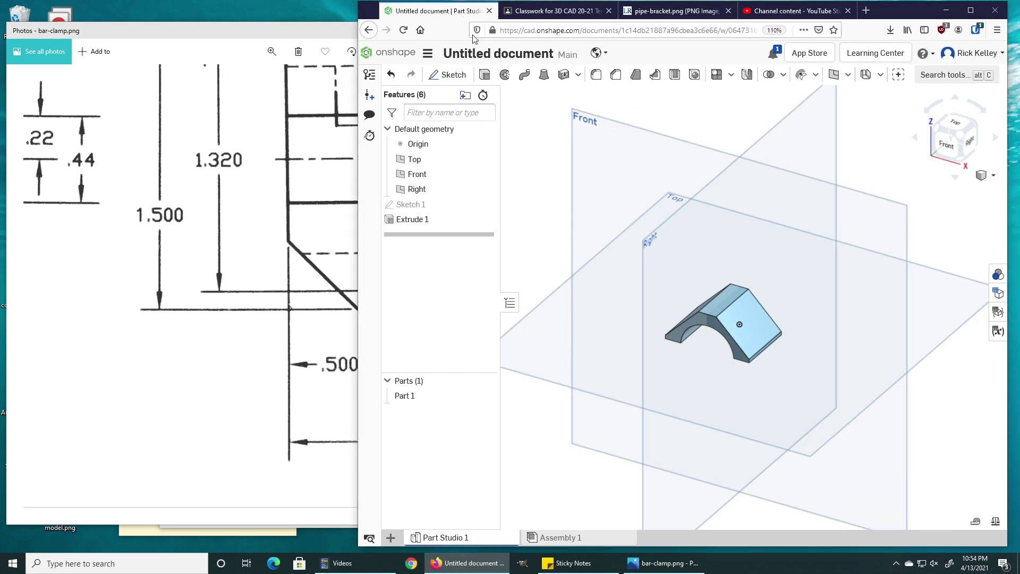
# Inspect the extruded body from above and below and compare it with Section A-A and the hole-tab view in the reference drawing.
pyautogui.scroll(4, 706, 315)
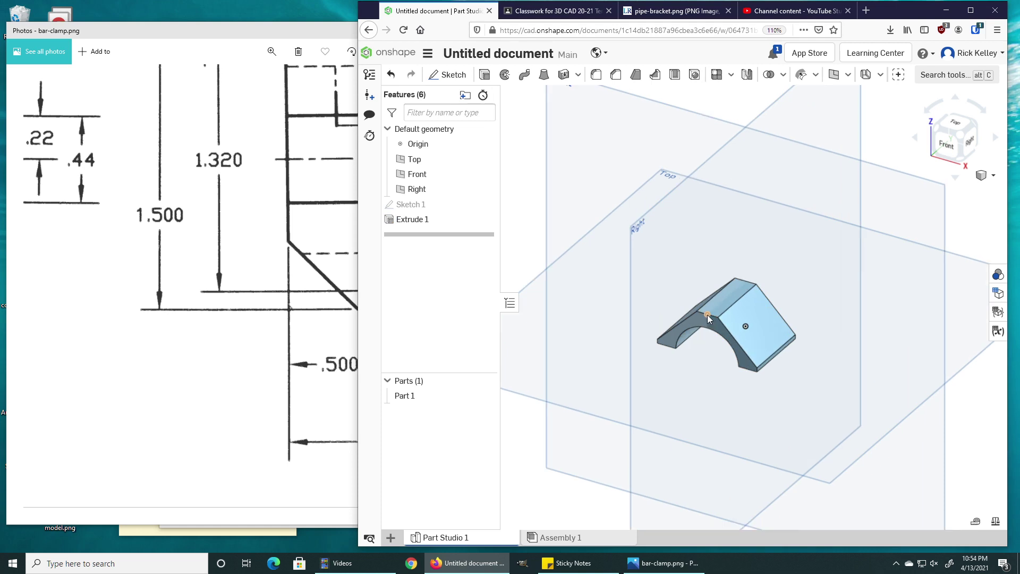
pyautogui.scroll(2, 707, 315)
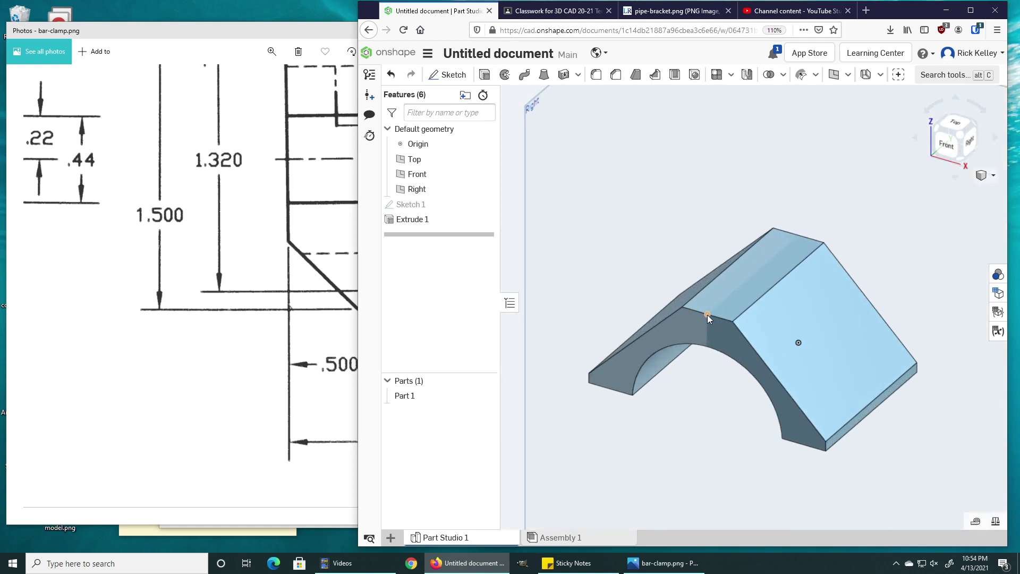
pyautogui.scroll(2, 707, 314)
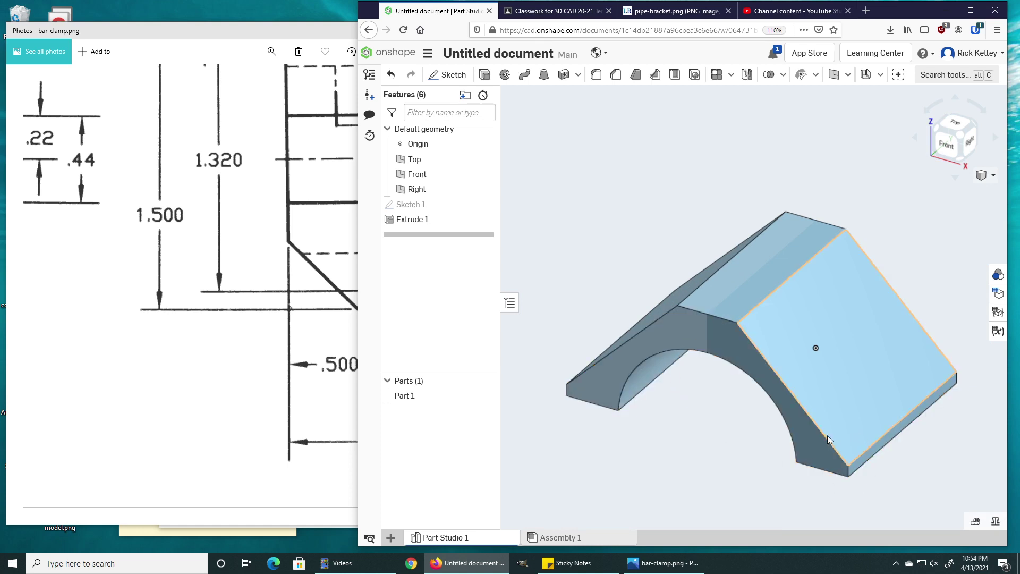
pyautogui.moveTo(778, 425); pyautogui.dragTo(767, 381, button='right')
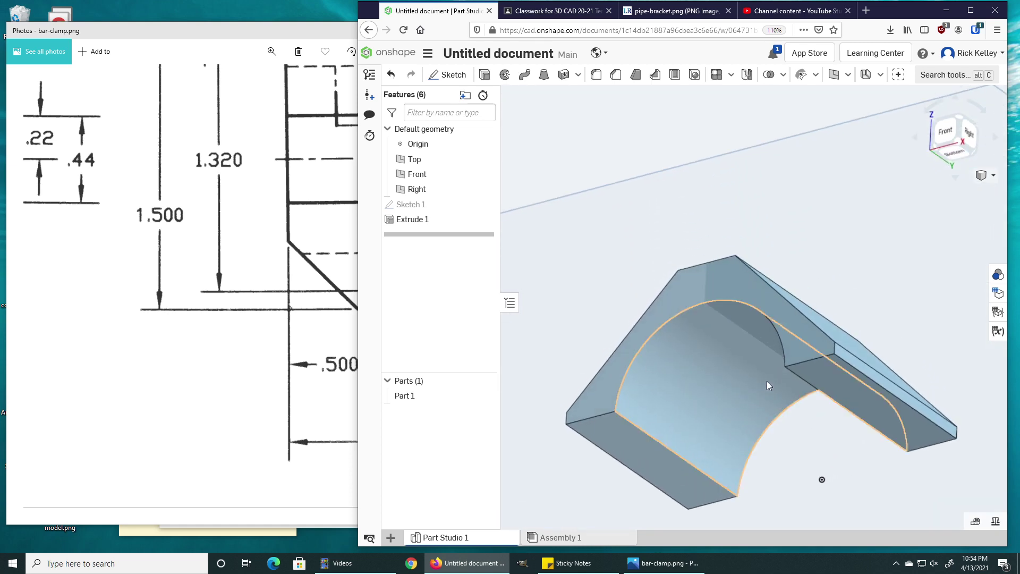
pyautogui.moveTo(798, 376); pyautogui.dragTo(777, 351, button='right')
pyautogui.moveTo(776, 347); pyautogui.dragTo(770, 371, button='middle')
pyautogui.moveTo(775, 378); pyautogui.dragTo(792, 367, button='right')
pyautogui.click(186, 311)
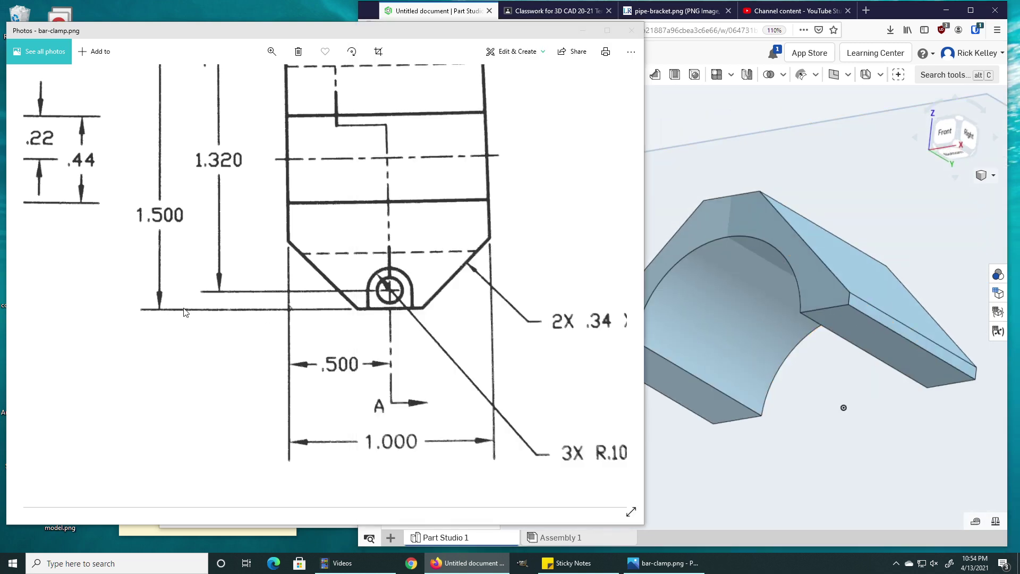
pyautogui.moveTo(171, 246); pyautogui.dragTo(377, 323)
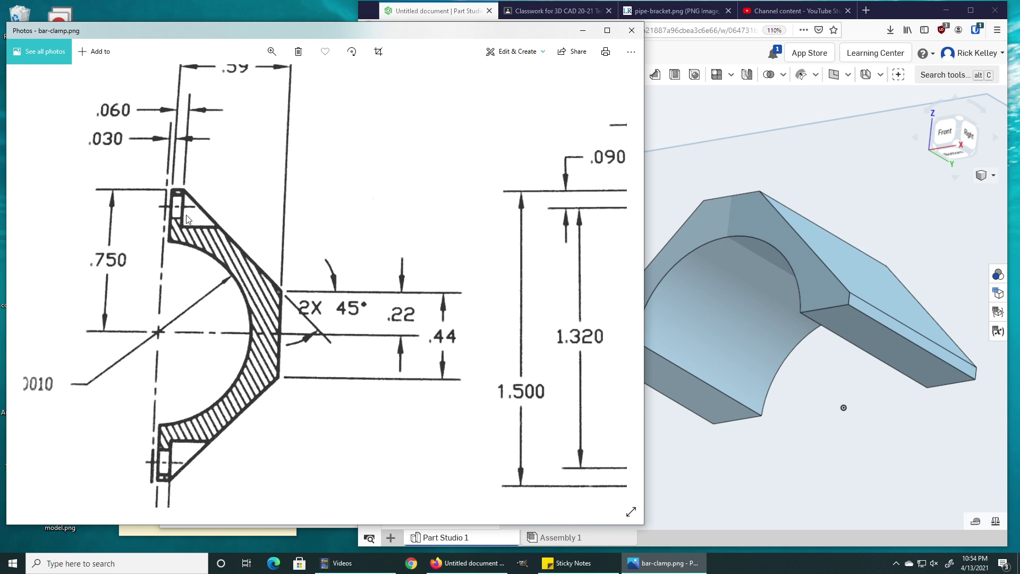
pyautogui.moveTo(528, 338); pyautogui.dragTo(217, 342)
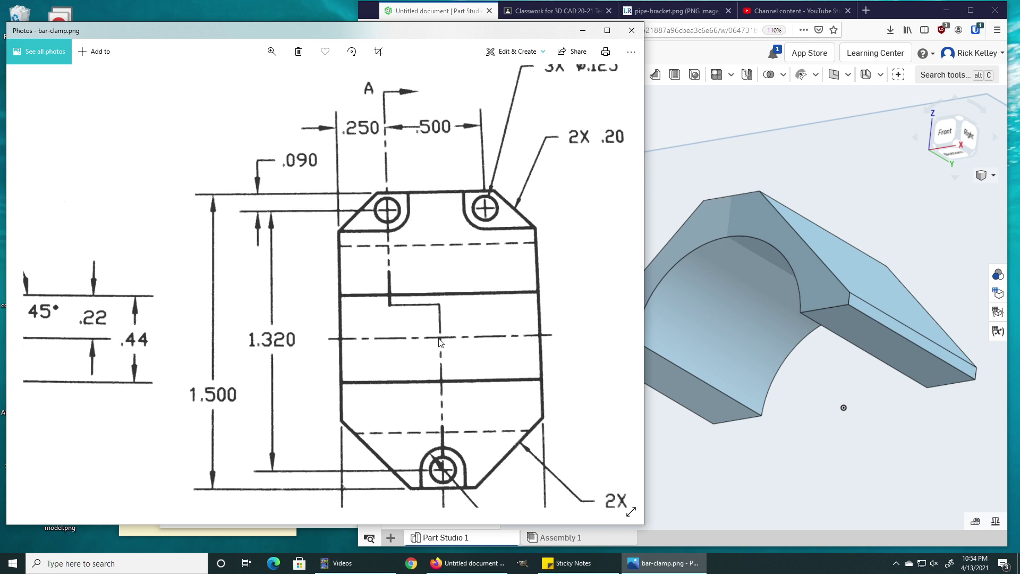
pyautogui.click(685, 177)
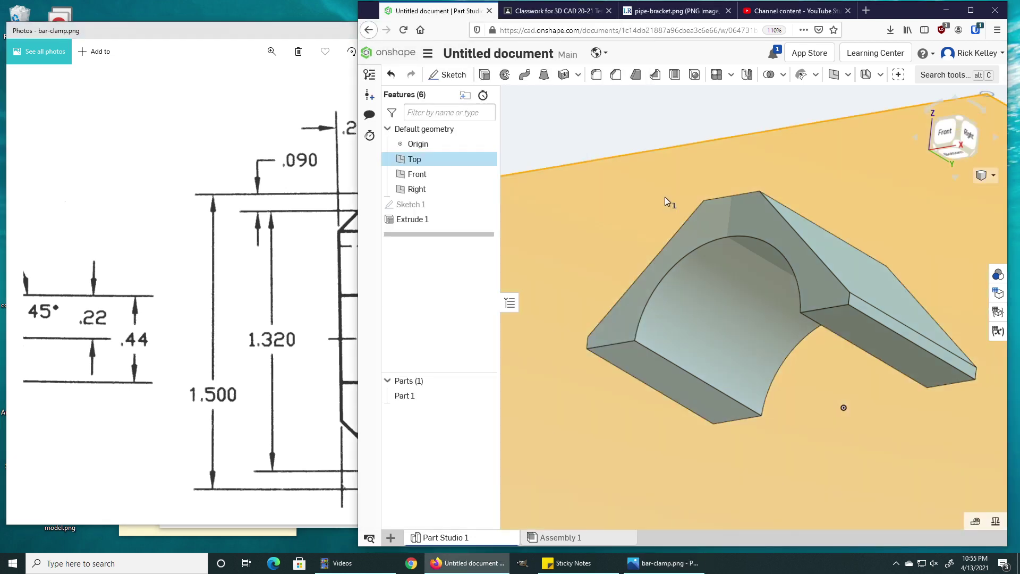
pyautogui.click(618, 140)
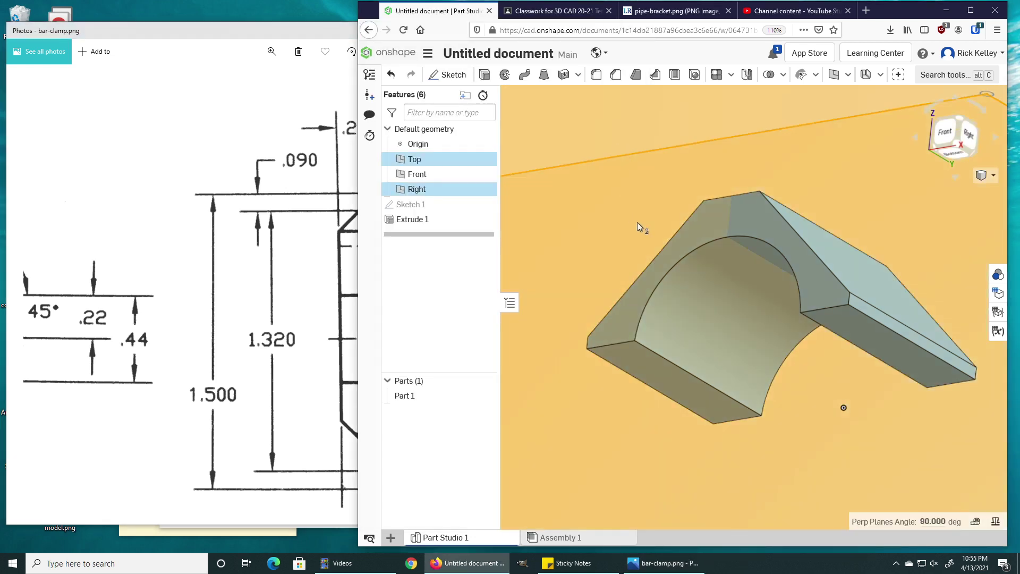
pyautogui.moveTo(637, 222); pyautogui.dragTo(616, 260, button='right')
pyautogui.scroll(-8, 614, 259)
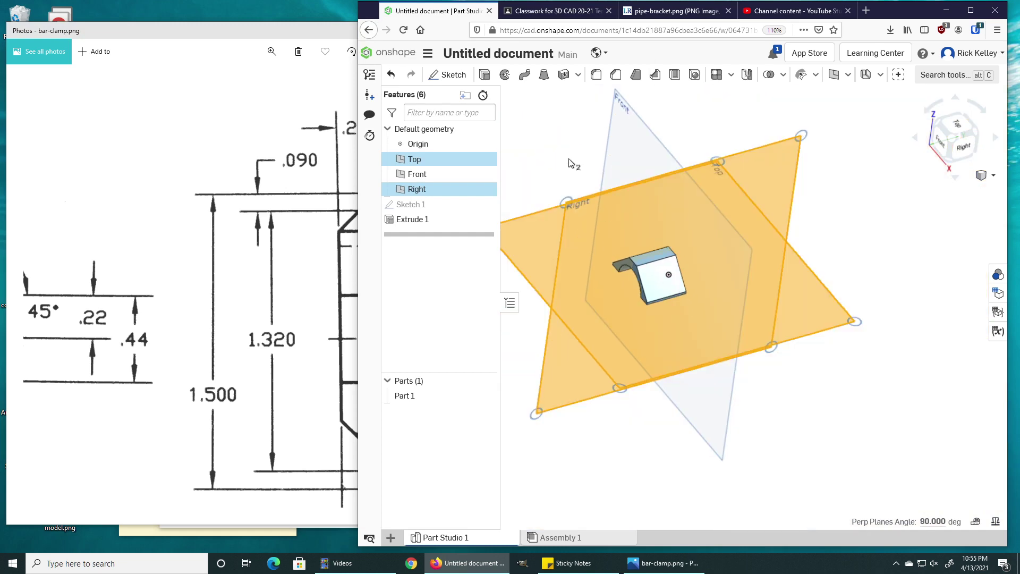
pyautogui.click(567, 188)
# Create a three-point plane through the upper vertices of the short vertical foot edges, one on the far foot and two on the near foot.
pyautogui.scroll(8, 684, 299)
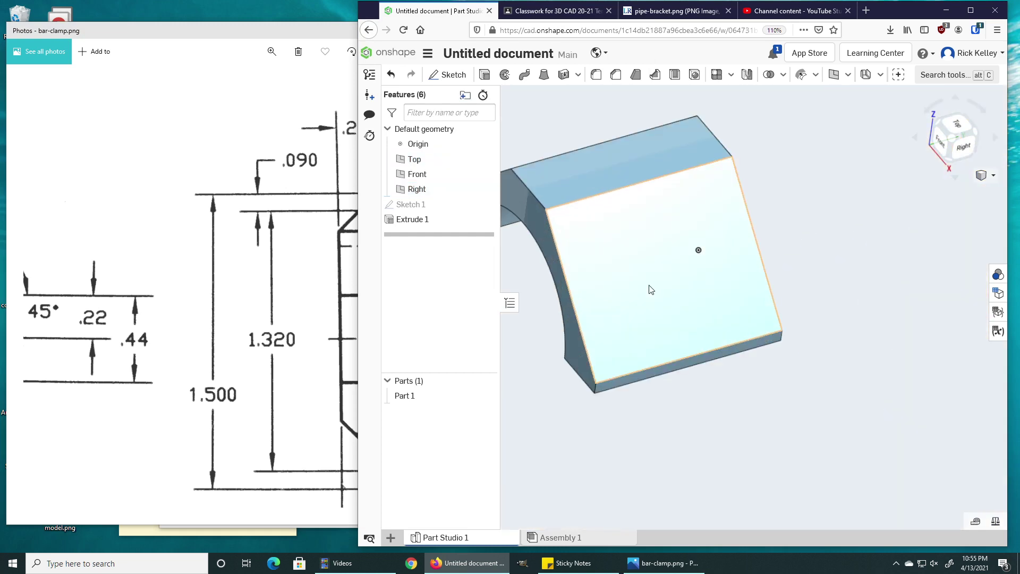
pyautogui.moveTo(651, 291); pyautogui.dragTo(702, 233, button='right')
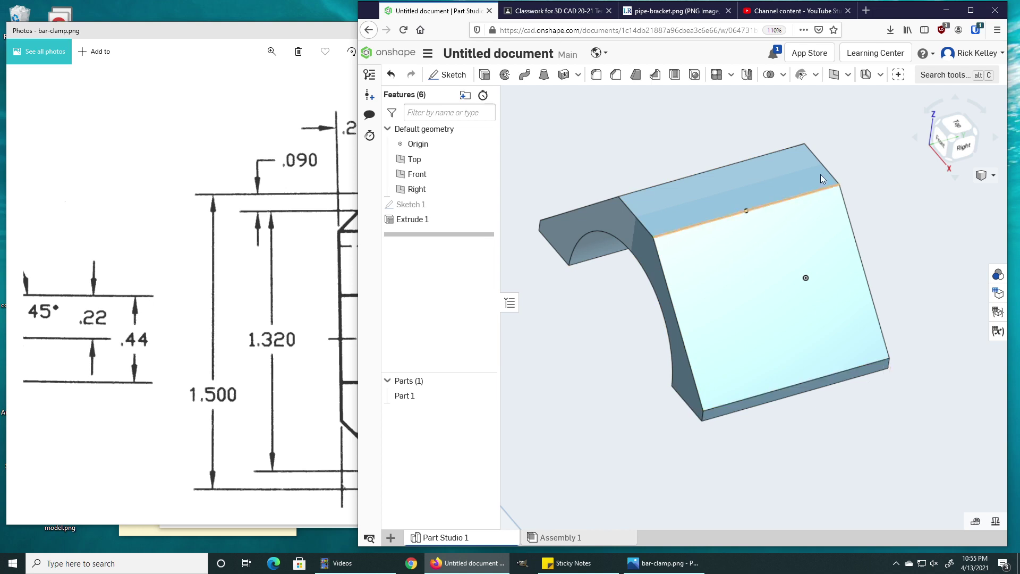
pyautogui.click(836, 77)
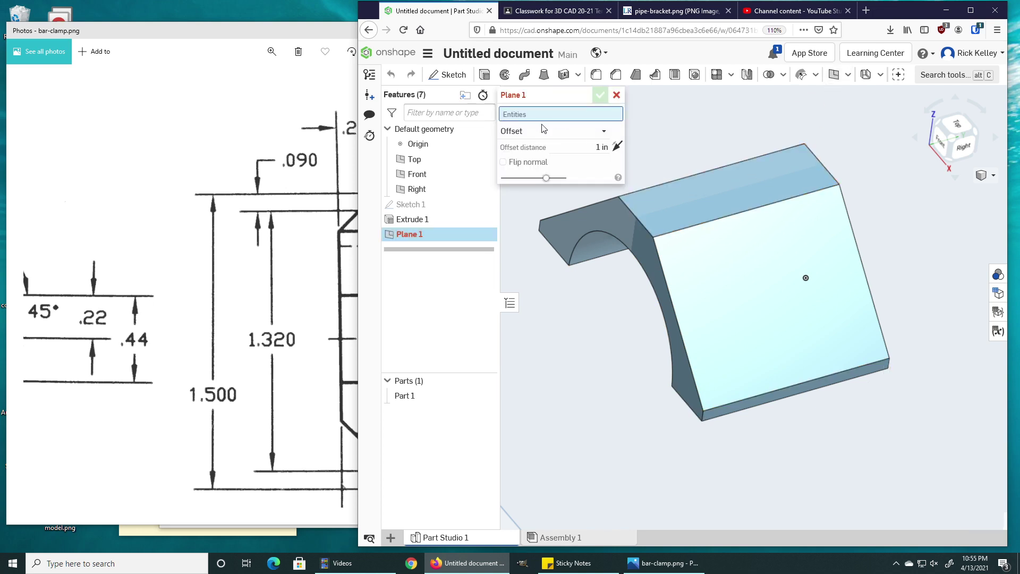
pyautogui.click(534, 130)
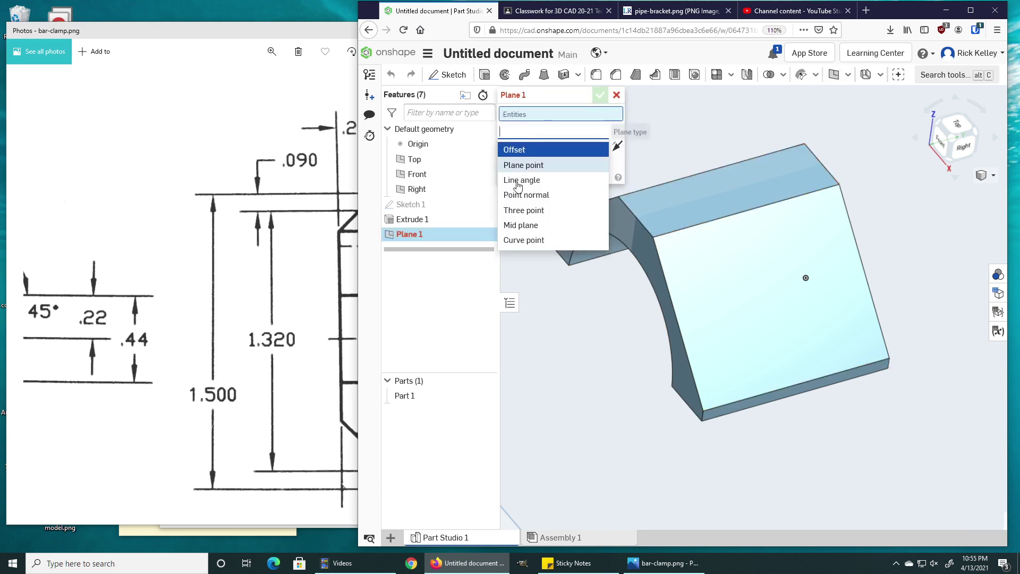
pyautogui.click(520, 210)
pyautogui.click(540, 221)
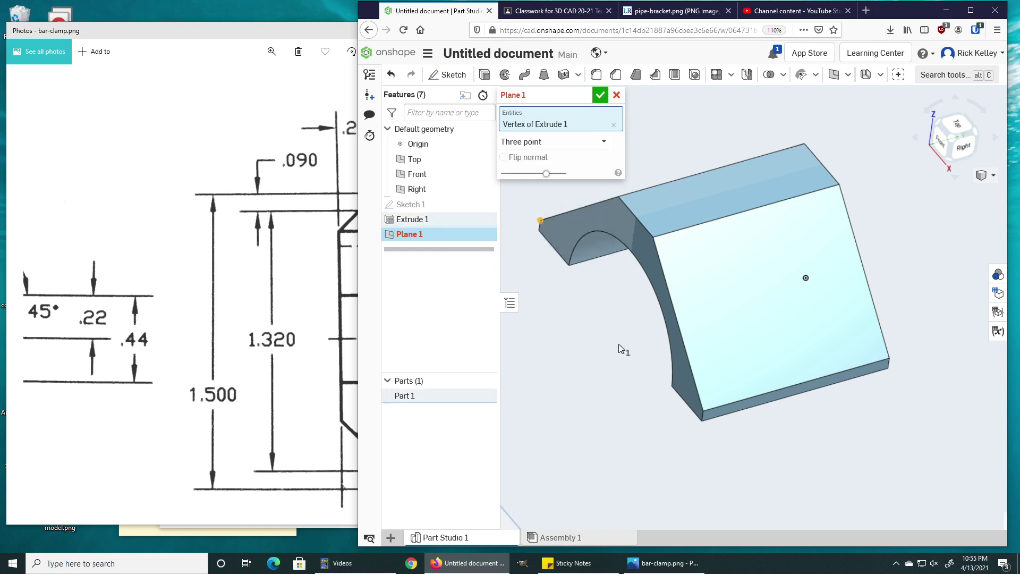
pyautogui.click(702, 412)
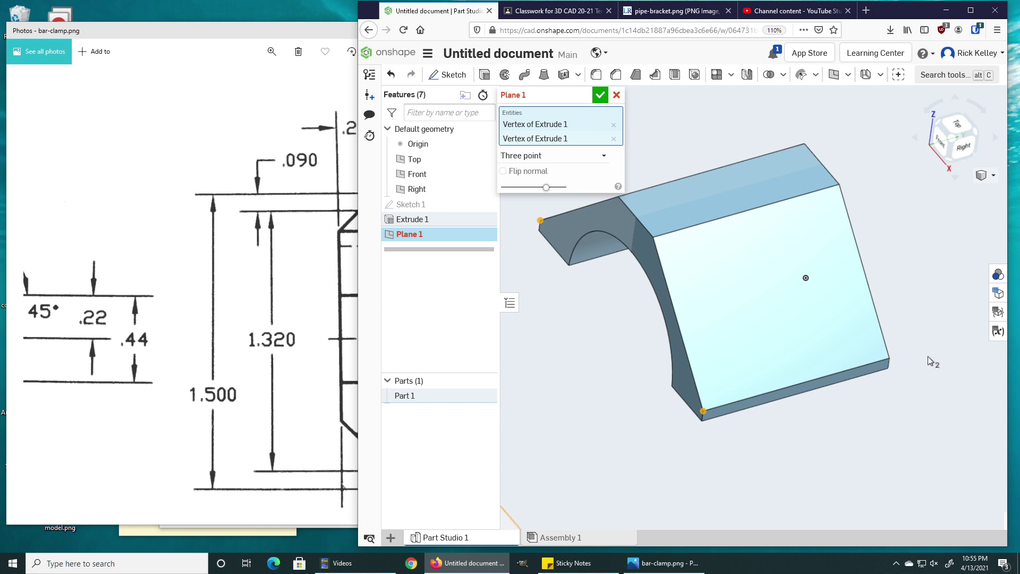
pyautogui.click(887, 358)
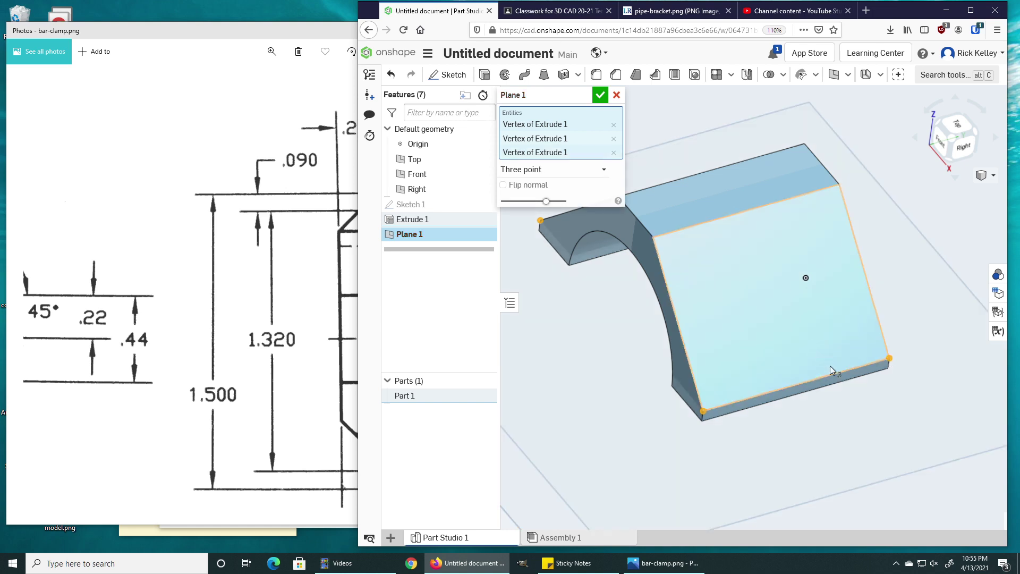
pyautogui.scroll(-2, 717, 301)
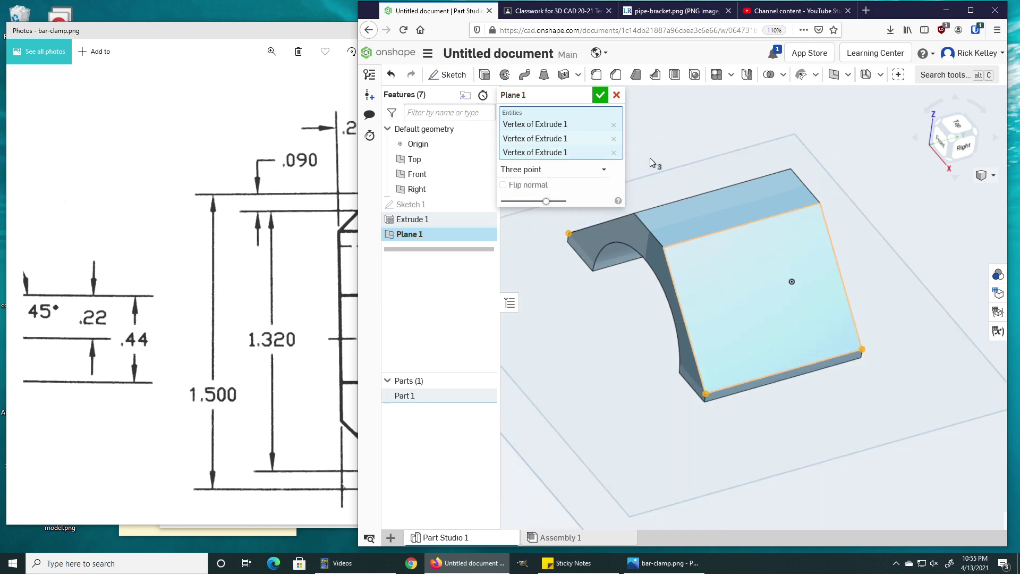
pyautogui.click(600, 94)
# Check the new plane against the part, hide all planes and orient the part to the Top view.
pyautogui.moveTo(763, 364); pyautogui.dragTo(810, 353, button='middle')
pyautogui.hotkey('shift', '4')
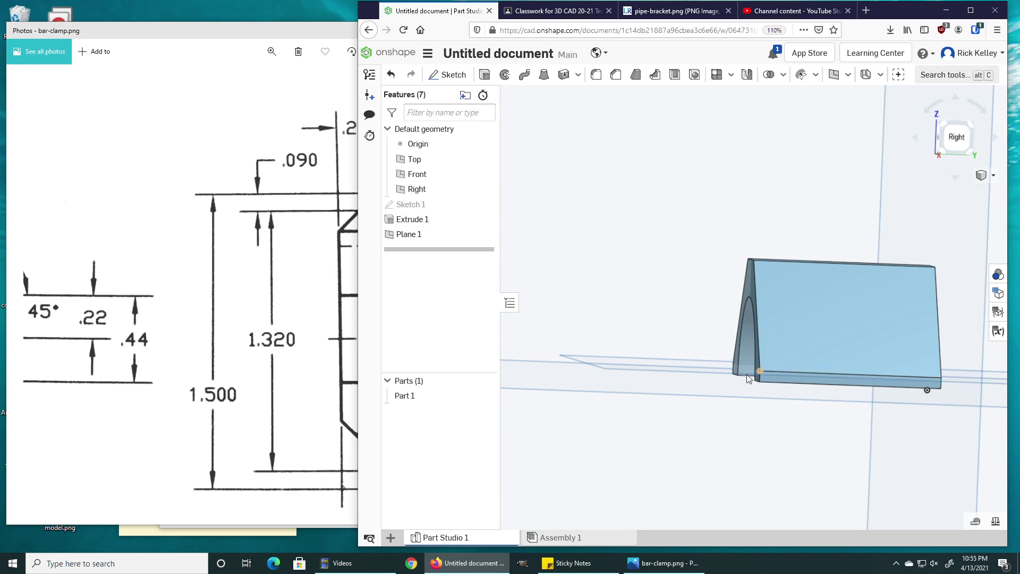
pyautogui.hotkey('shift', '7')
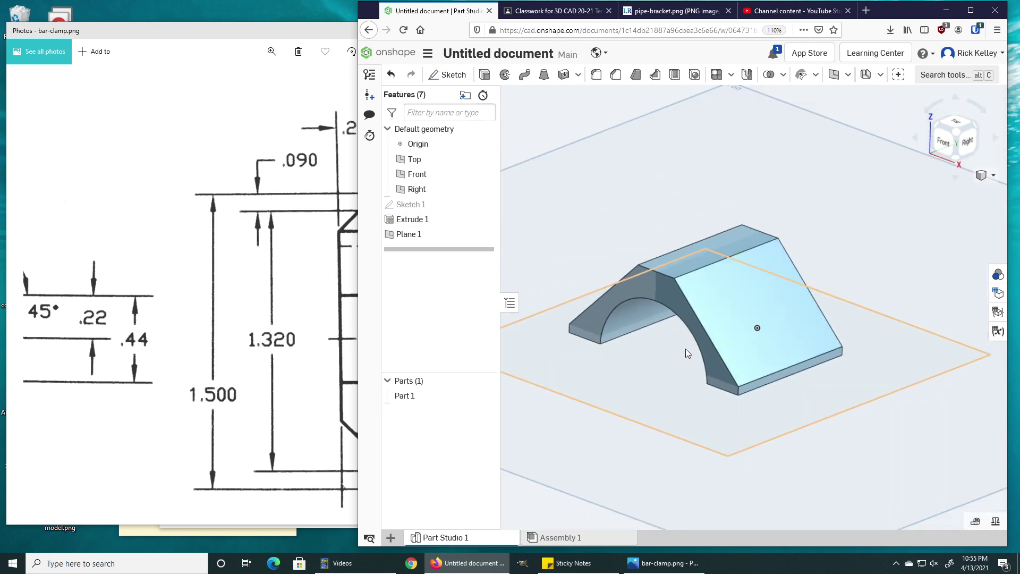
pyautogui.scroll(-3, 686, 348)
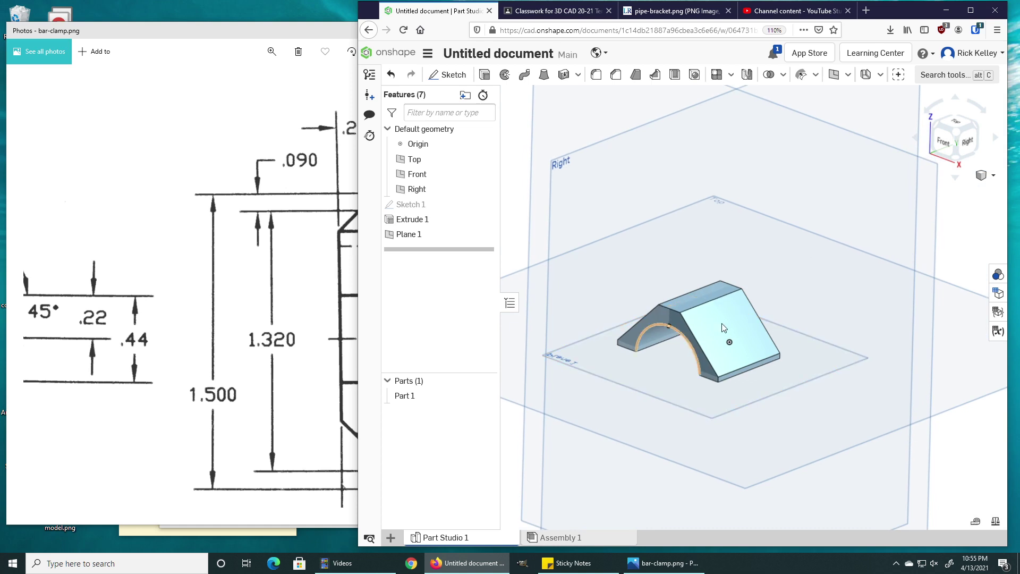
pyautogui.press('p')
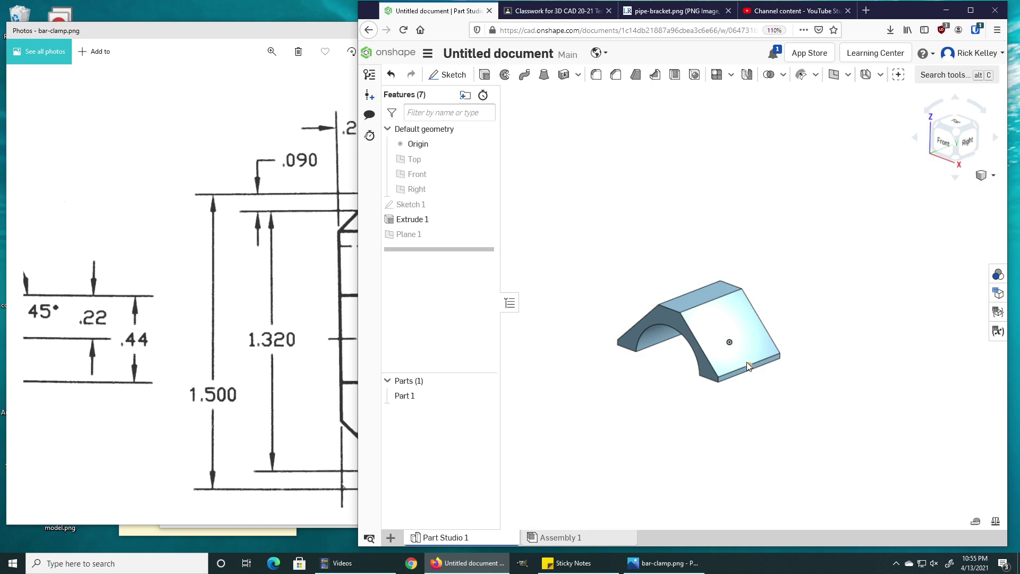
pyautogui.moveTo(747, 362)
pyautogui.mouseDown(button='right')
pyautogui.moveTo(717, 362)
pyautogui.moveTo(738, 357)
pyautogui.mouseUp(button='right')
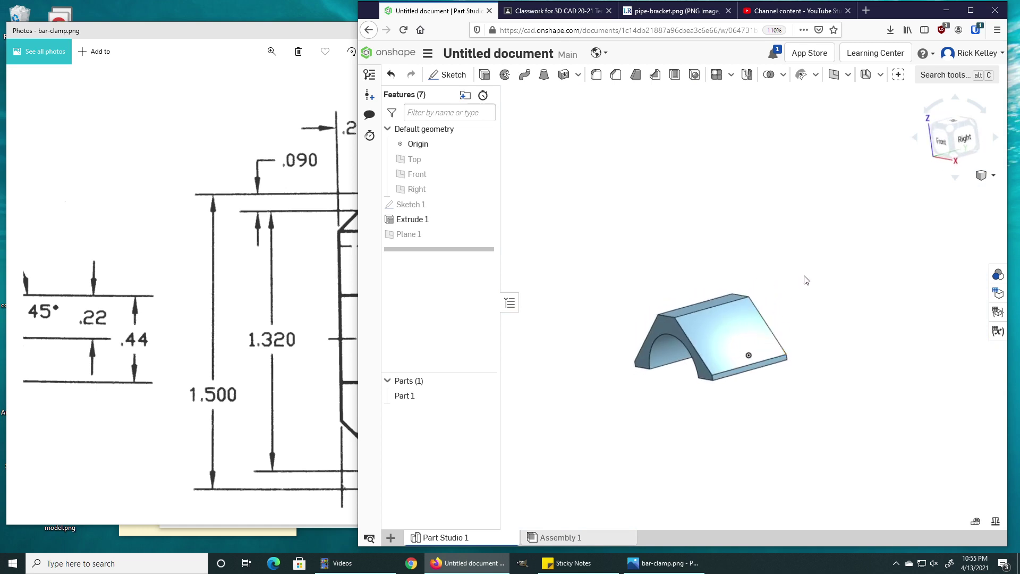
pyautogui.moveTo(803, 280); pyautogui.dragTo(802, 303, button='right')
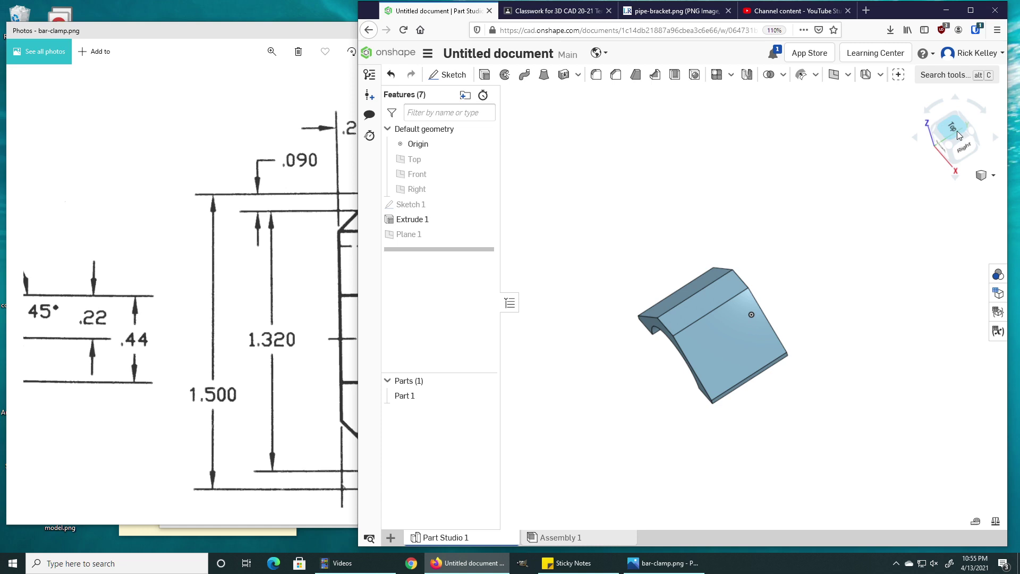
pyautogui.click(957, 131)
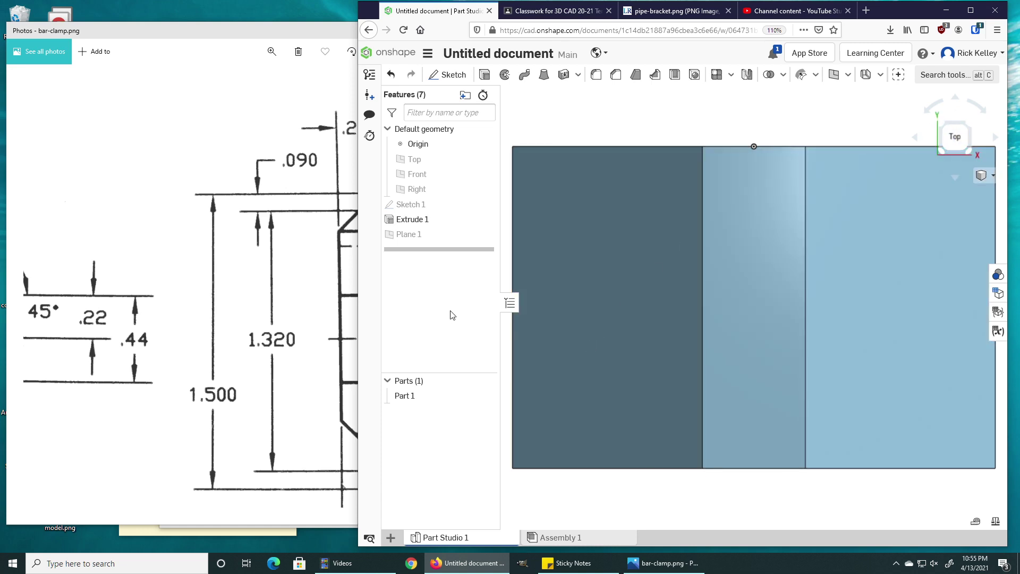
# Compare the Top view with the reference drawing and rotate it 90 degrees clockwise to match the drawing's orientation.
pyautogui.click(223, 178)
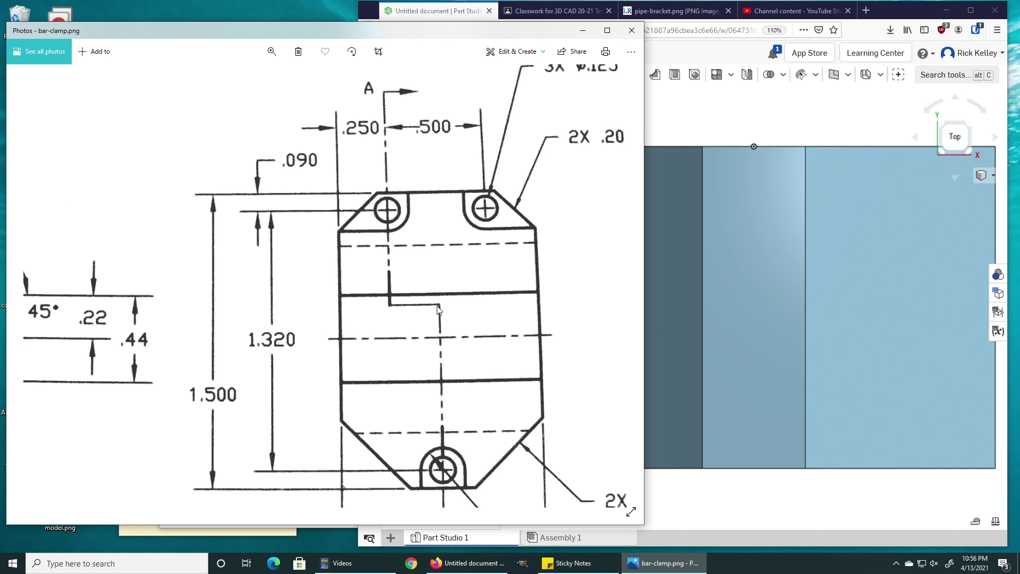
pyautogui.click(817, 99)
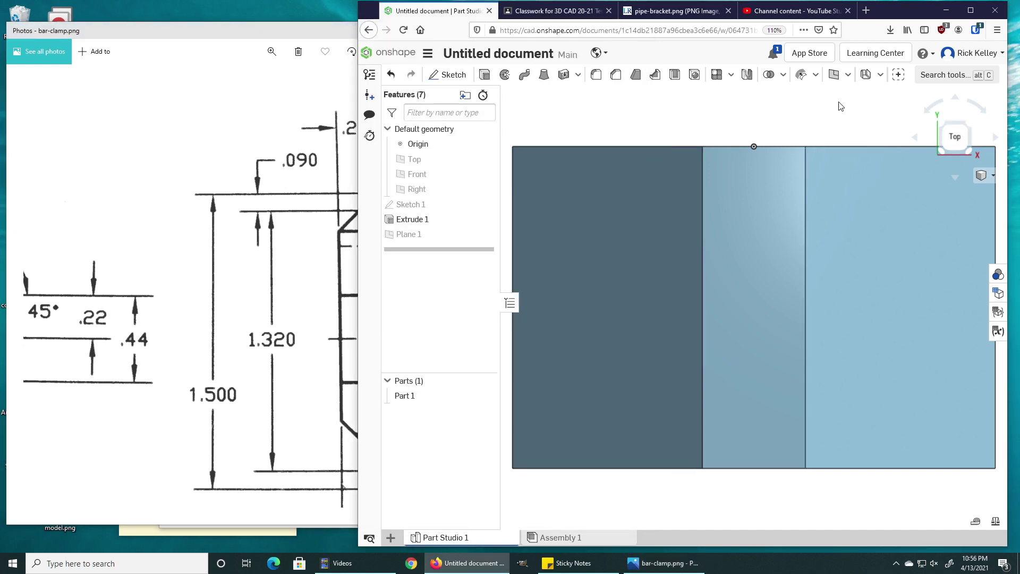
pyautogui.click(982, 112)
pyautogui.click(983, 112)
pyautogui.click(982, 112)
pyautogui.click(982, 112)
pyautogui.click(982, 112)
pyautogui.click(983, 112)
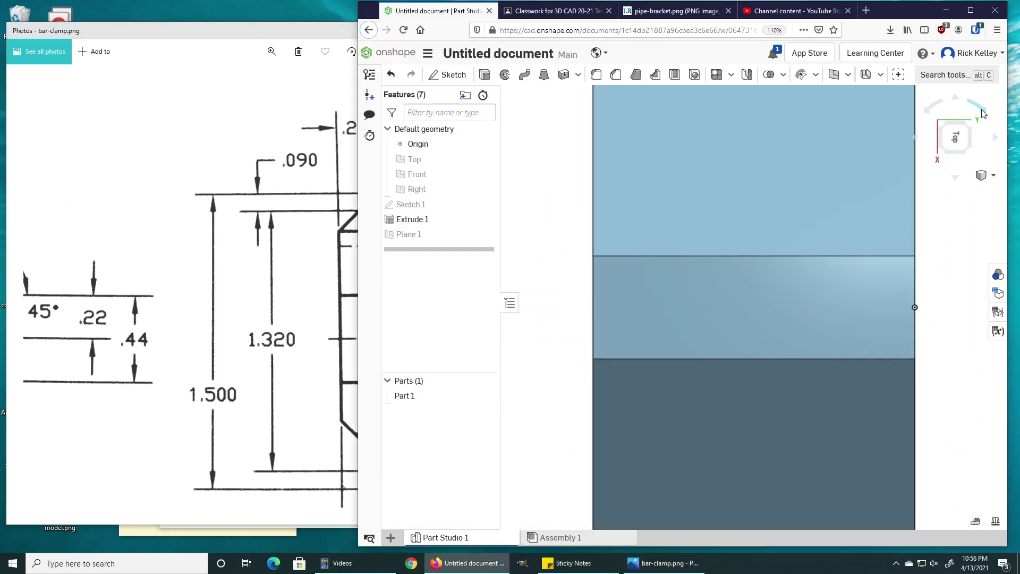
pyautogui.click(205, 136)
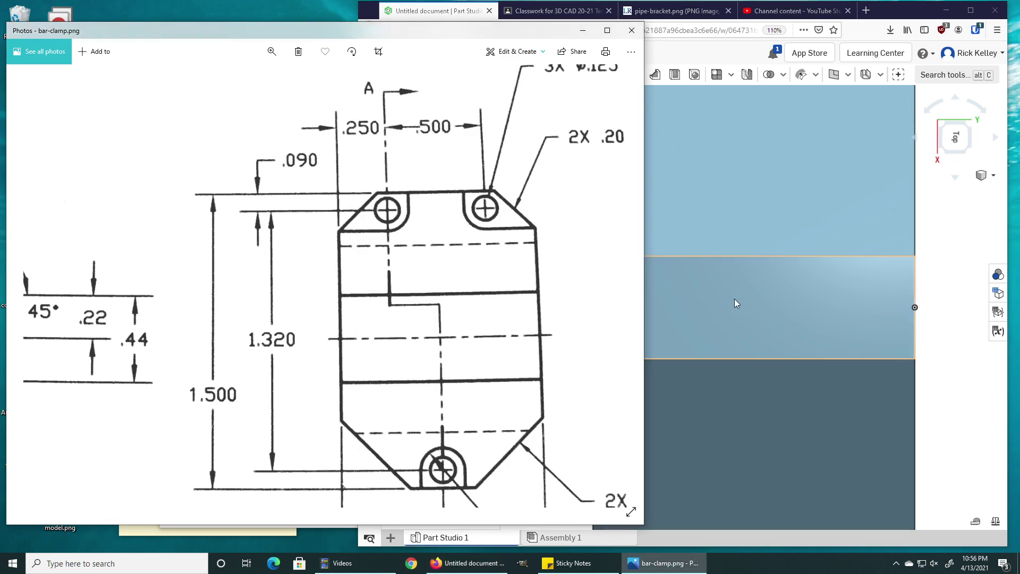
pyautogui.click(926, 259)
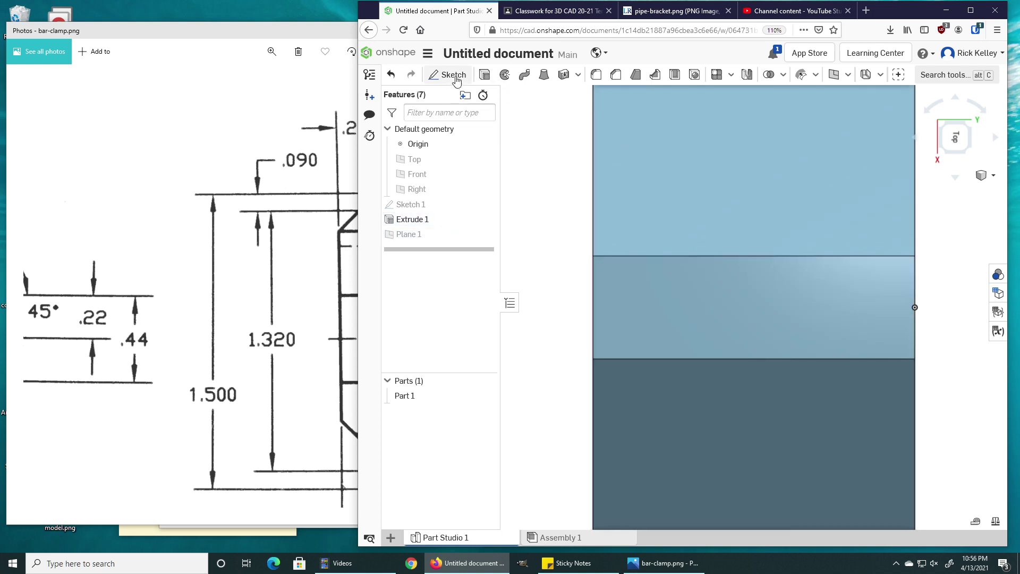
# Start a sketch on Plane 1 and draw two horizontally aligned pairs of concentric circles near the part's upper corners, the first about 0.116 and 0.190 in.
pyautogui.click(453, 76)
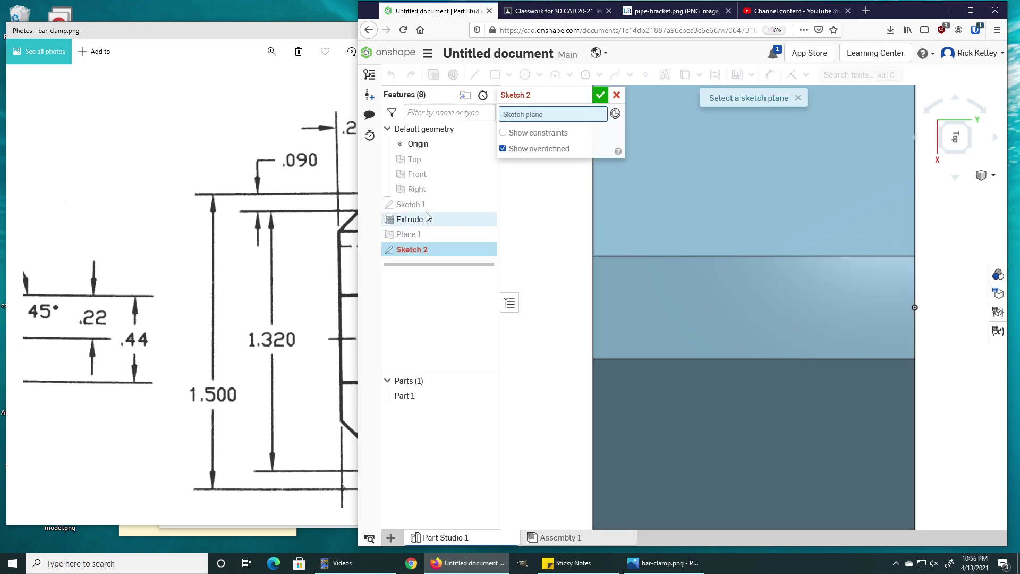
pyautogui.click(409, 237)
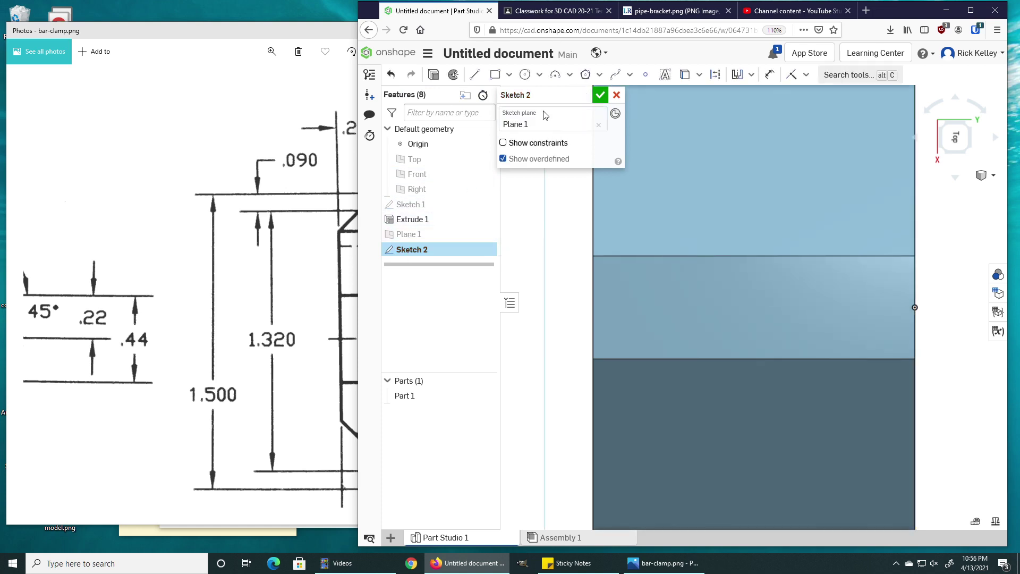
pyautogui.click(525, 75)
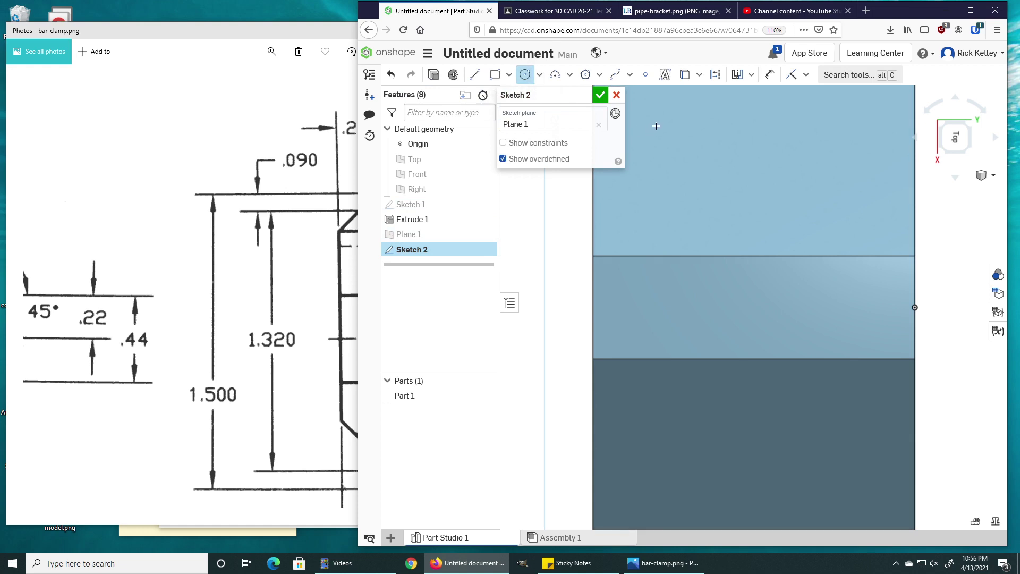
pyautogui.moveTo(658, 124); pyautogui.dragTo(675, 147)
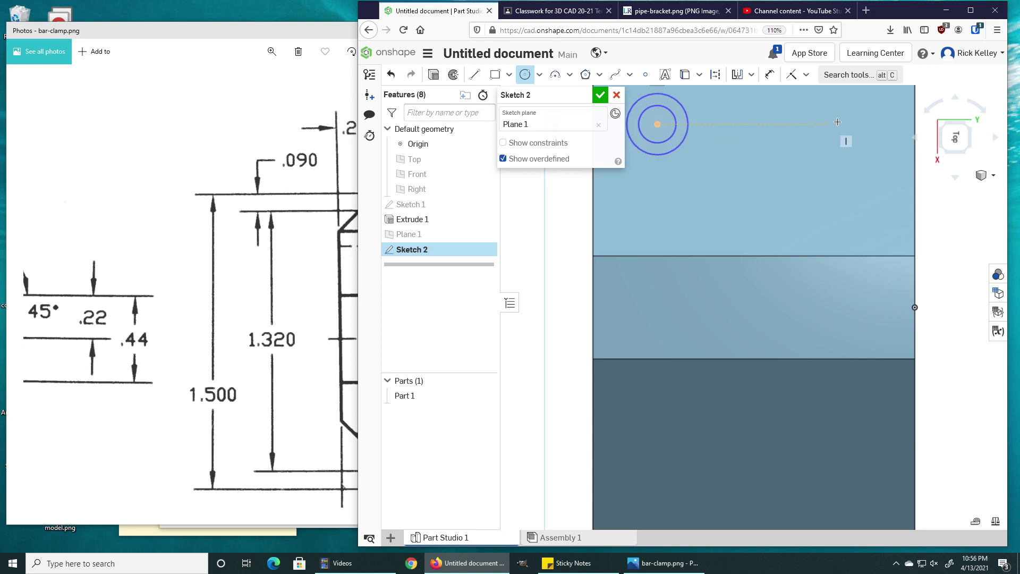
pyautogui.moveTo(865, 124)
pyautogui.mouseDown()
pyautogui.moveTo(880, 123)
pyautogui.moveTo(852, 154)
pyautogui.mouseUp()
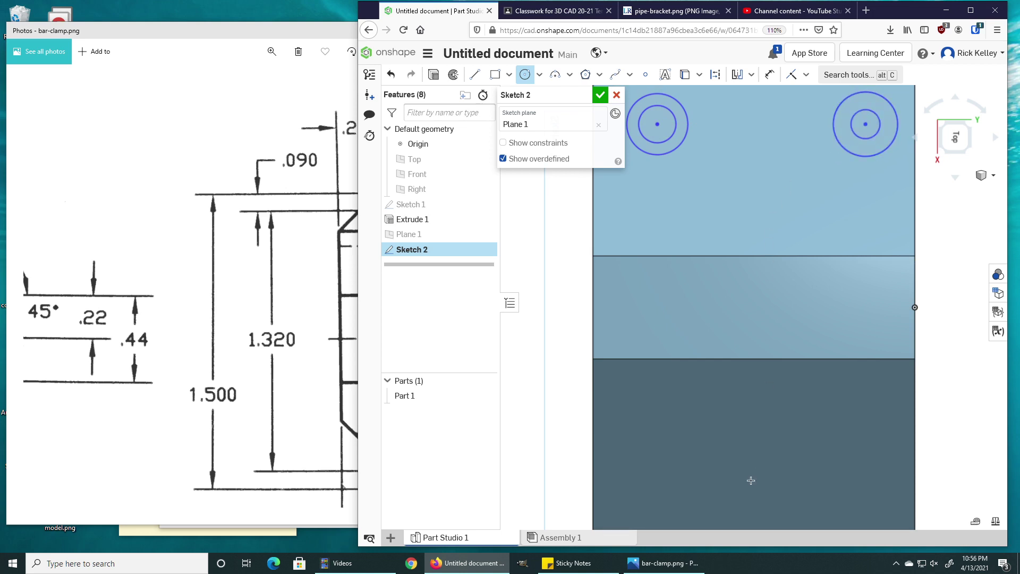
# Draw a third pair of concentric circles just above the midpoint of the part's lower edge, the outer one about 0.207 in across.
pyautogui.moveTo(745, 470); pyautogui.dragTo(749, 375, button='middle')
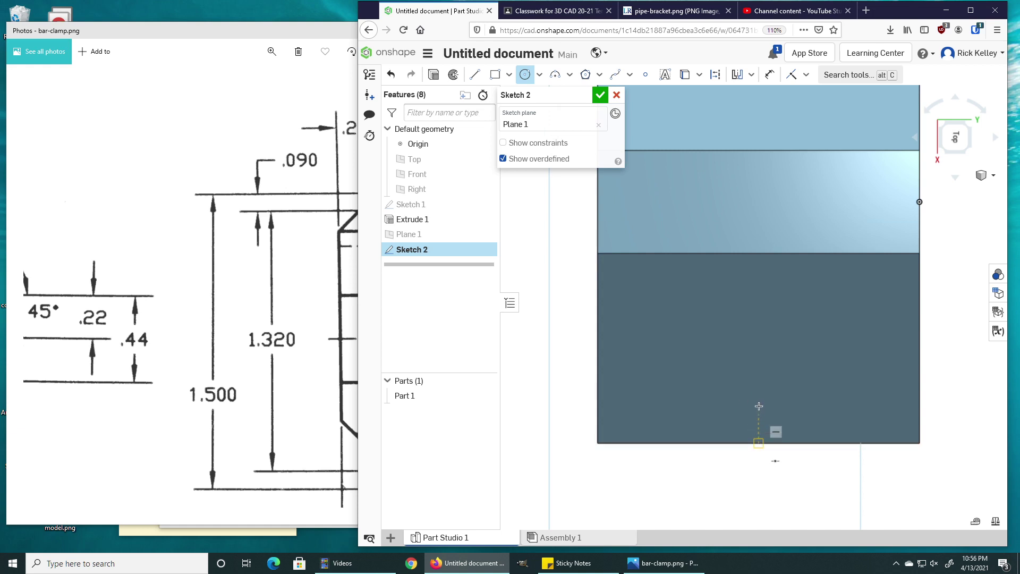
pyautogui.moveTo(758, 395)
pyautogui.mouseDown()
pyautogui.moveTo(748, 374)
pyautogui.moveTo(726, 388)
pyautogui.mouseUp()
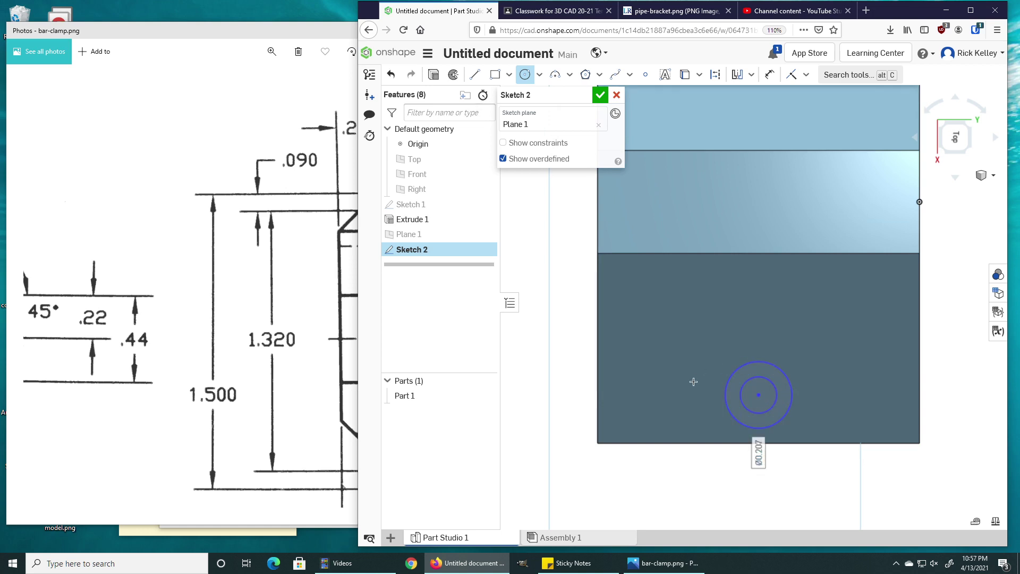
pyautogui.press('Escape')
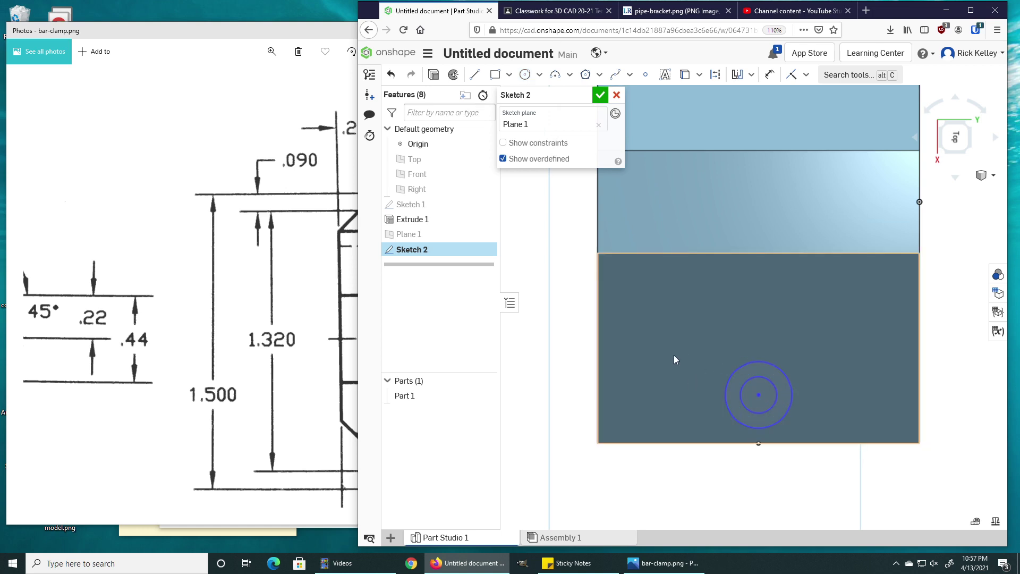
# Check the hole callouts in the reference drawing and dimension the upper-left inner circle to a diameter of 0.125 in.
pyautogui.click(291, 309)
pyautogui.moveTo(287, 307)
pyautogui.mouseDown()
pyautogui.moveTo(84, 267)
pyautogui.moveTo(112, 264)
pyautogui.mouseUp()
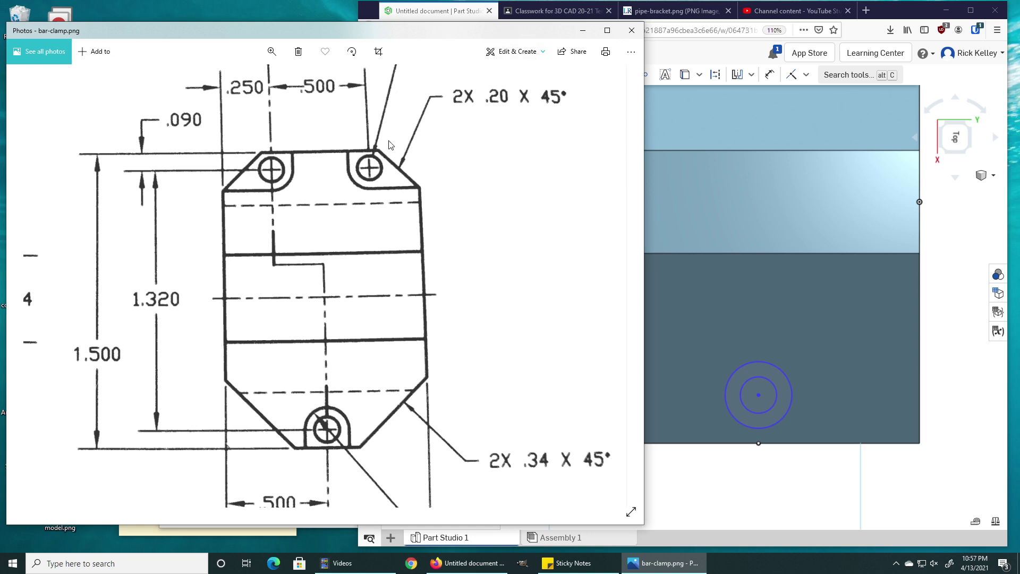
pyautogui.scroll(3, 414, 133)
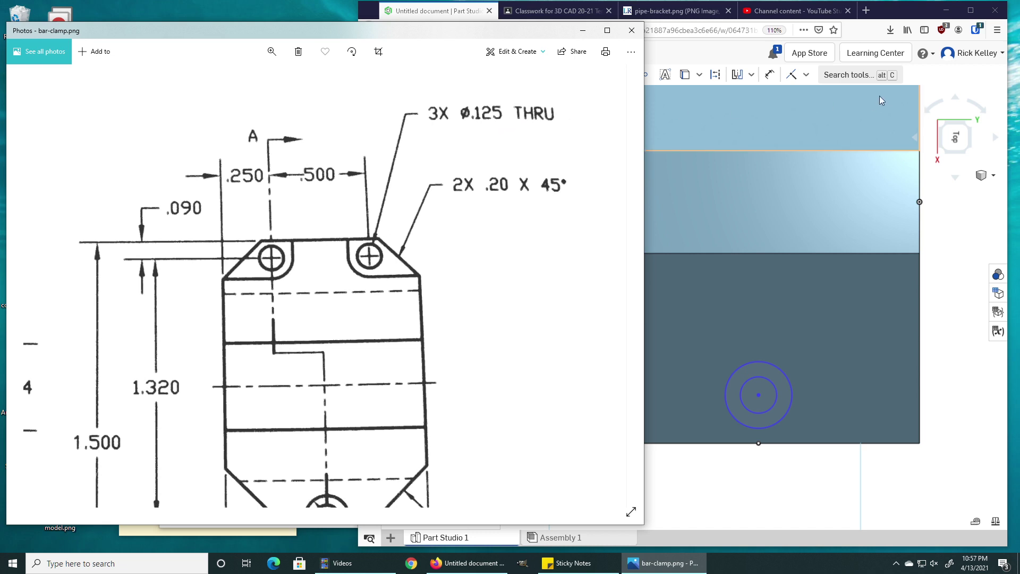
pyautogui.click(943, 348)
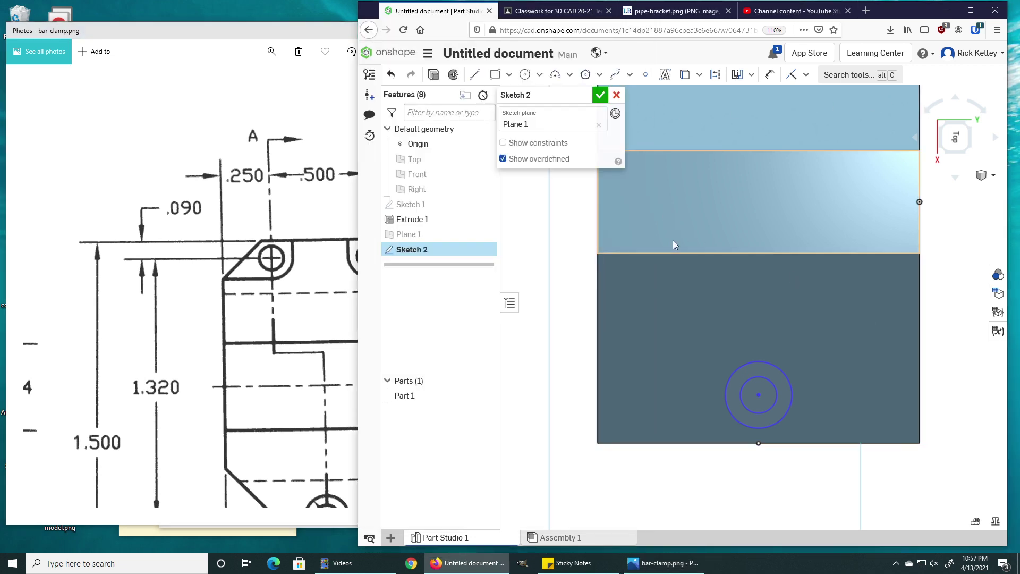
pyautogui.moveTo(690, 227); pyautogui.dragTo(713, 383, button='middle')
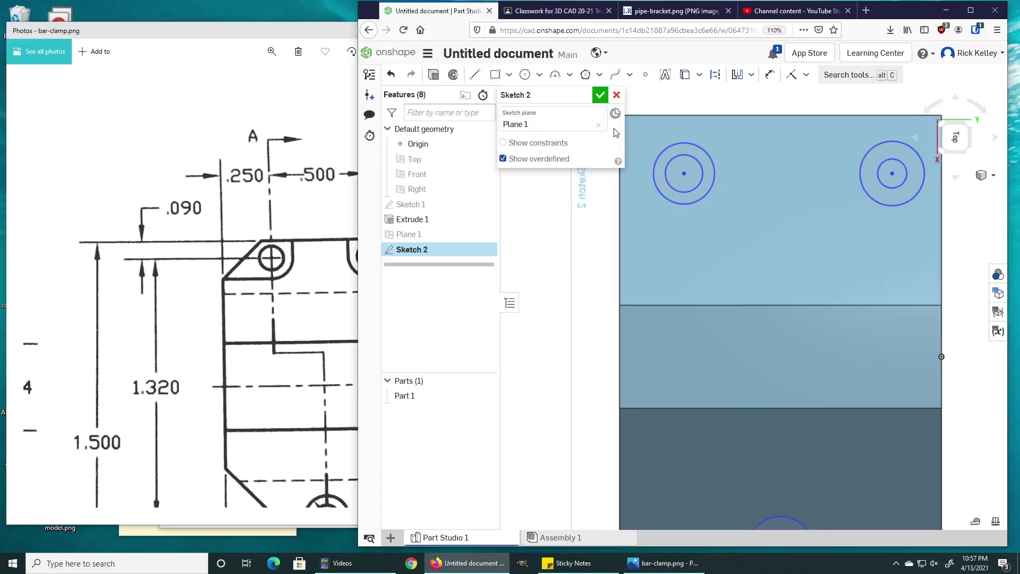
pyautogui.press('u')
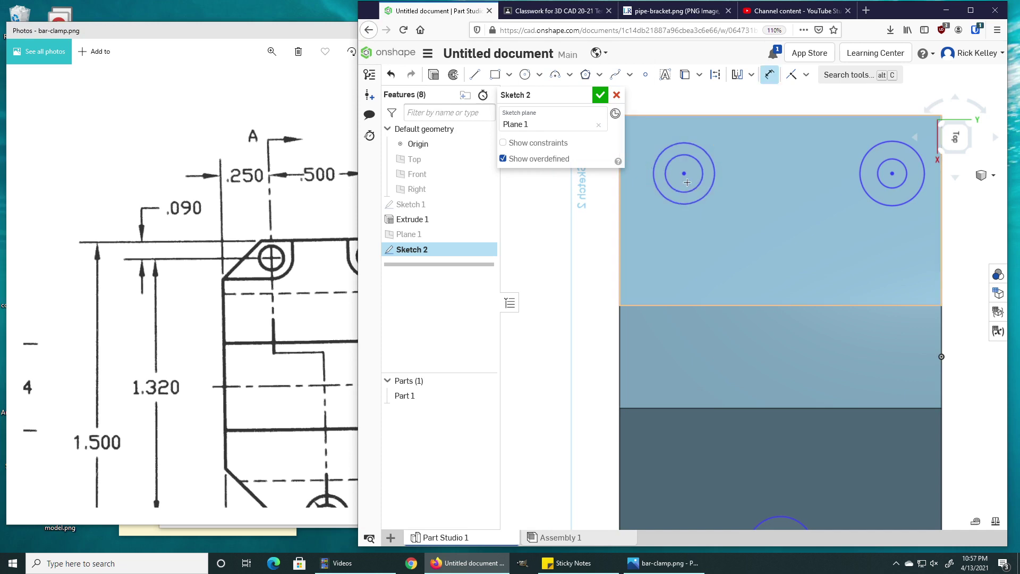
pyautogui.click(685, 191)
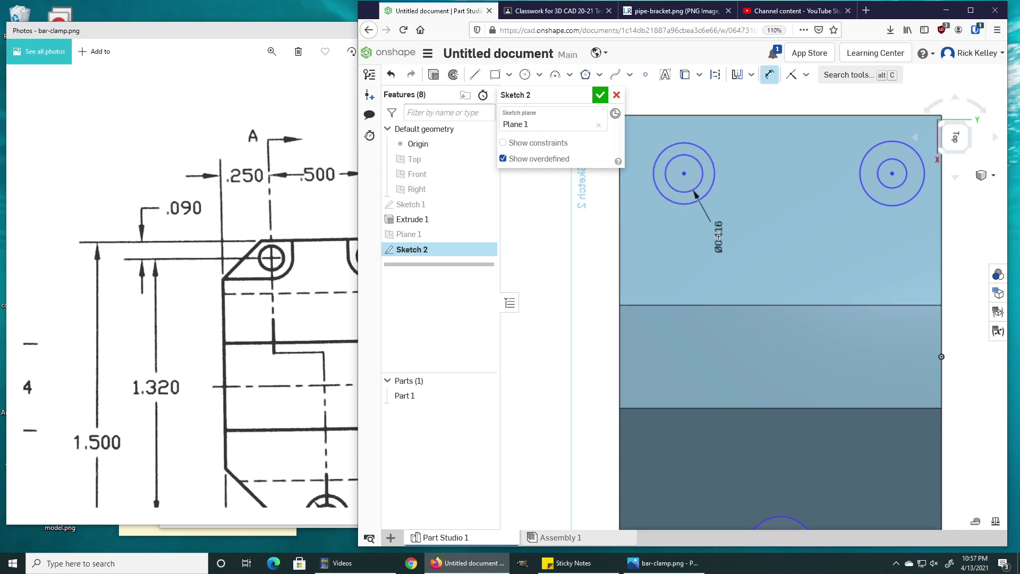
pyautogui.click(719, 238)
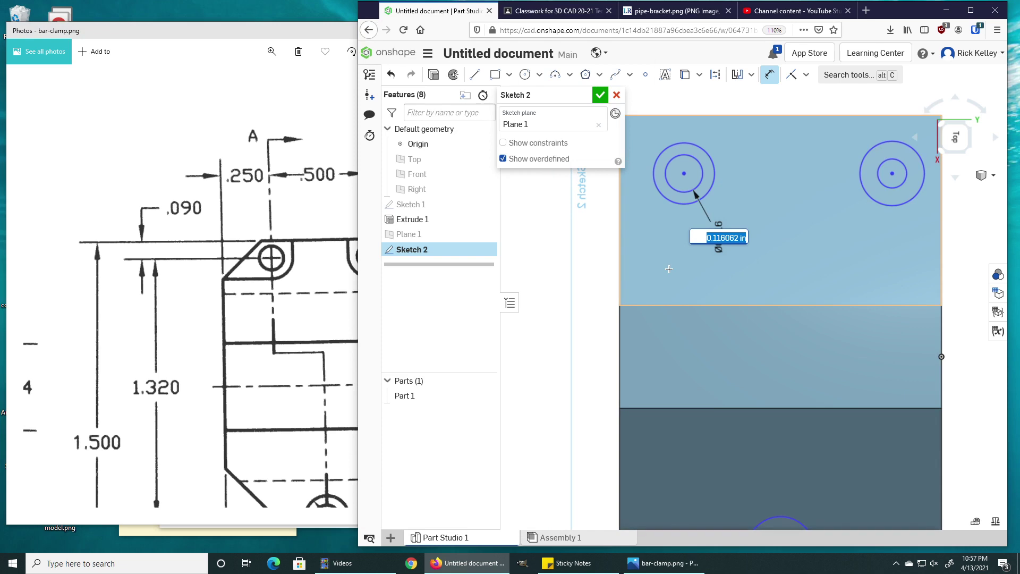
pyautogui.press('BackSpace')
pyautogui.write('.125')
pyautogui.press('Return')
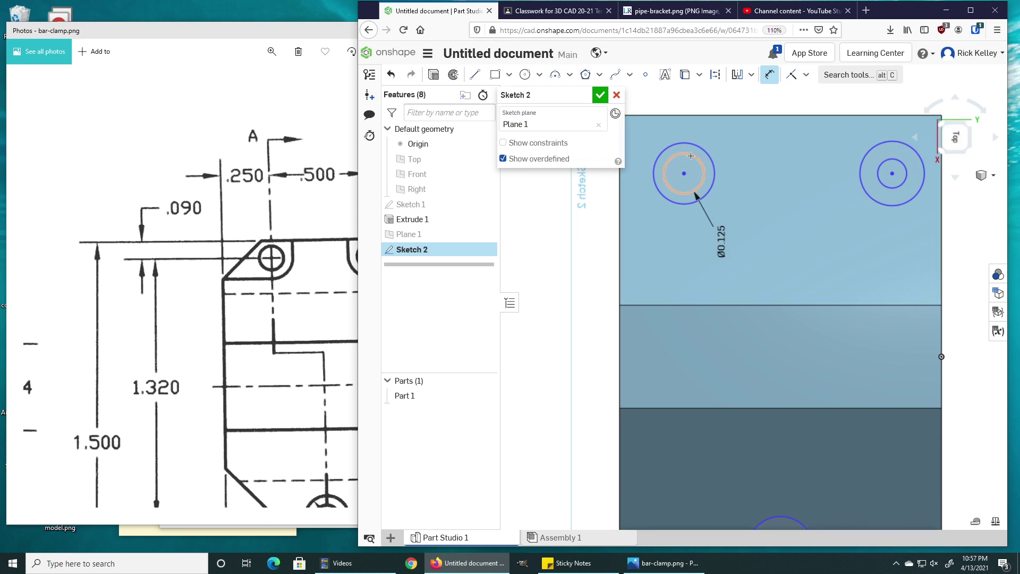
# Look up the tab radius in the reference drawing and set the upper-left outer circle's diameter to twice .109 in, 0.218 in.
pyautogui.click(280, 106)
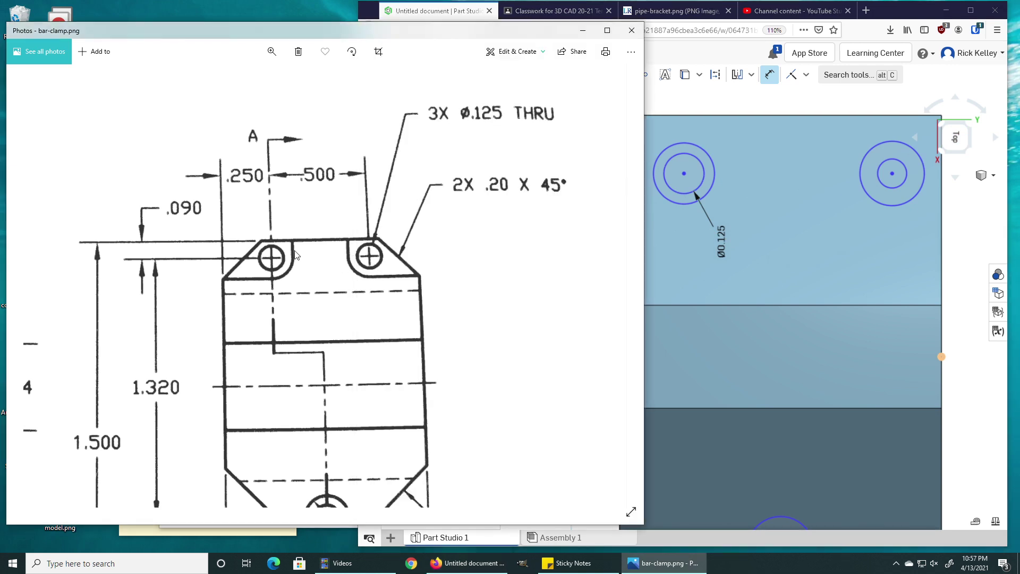
pyautogui.scroll(-3, 433, 269)
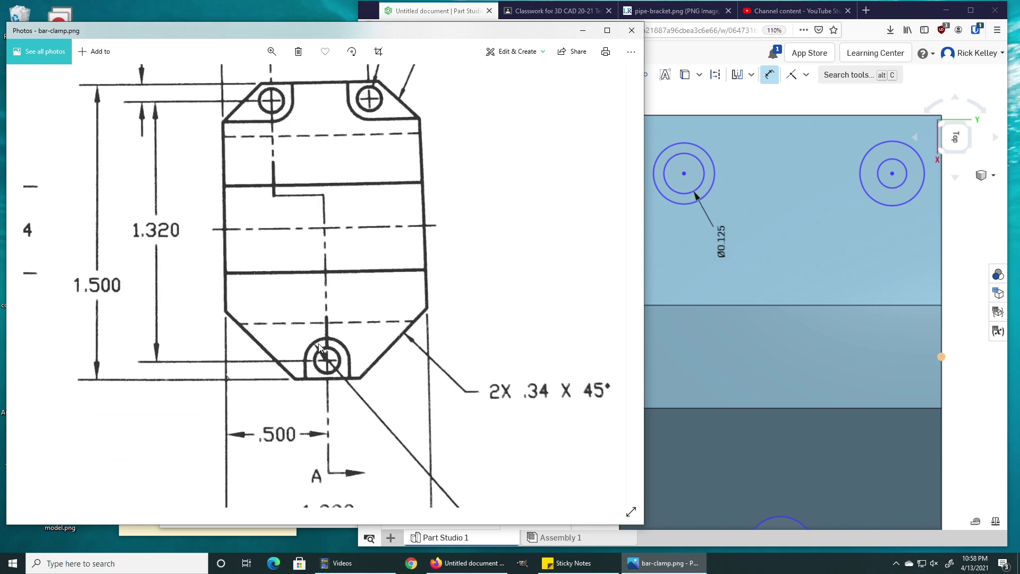
pyautogui.scroll(-2, 324, 360)
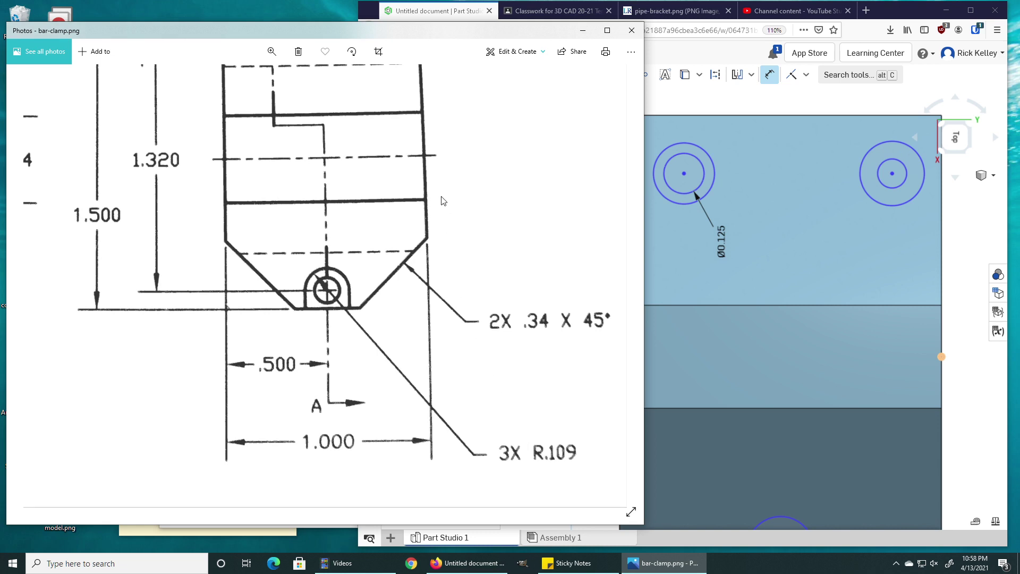
pyautogui.scroll(4, 392, 383)
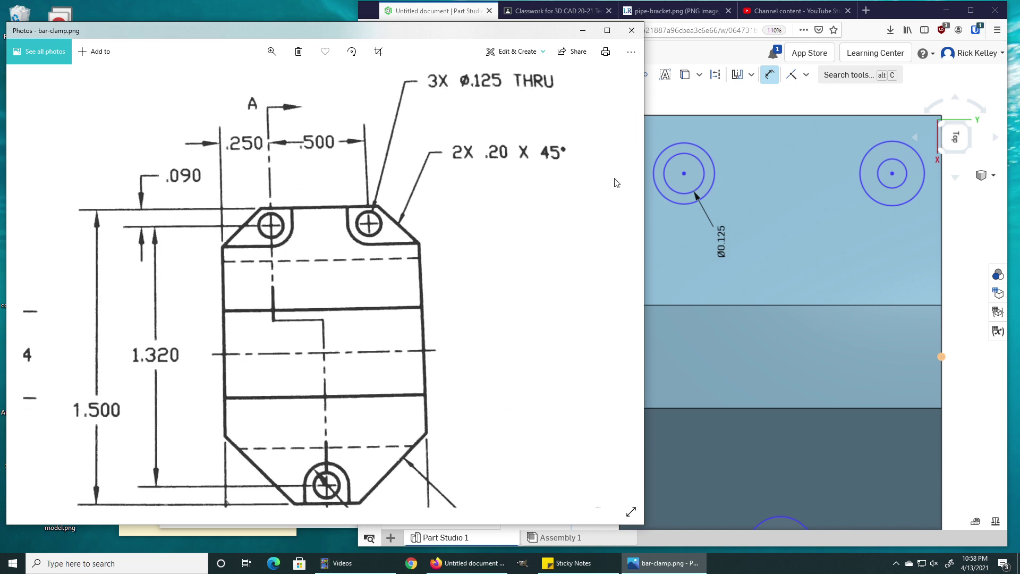
pyautogui.click(701, 160)
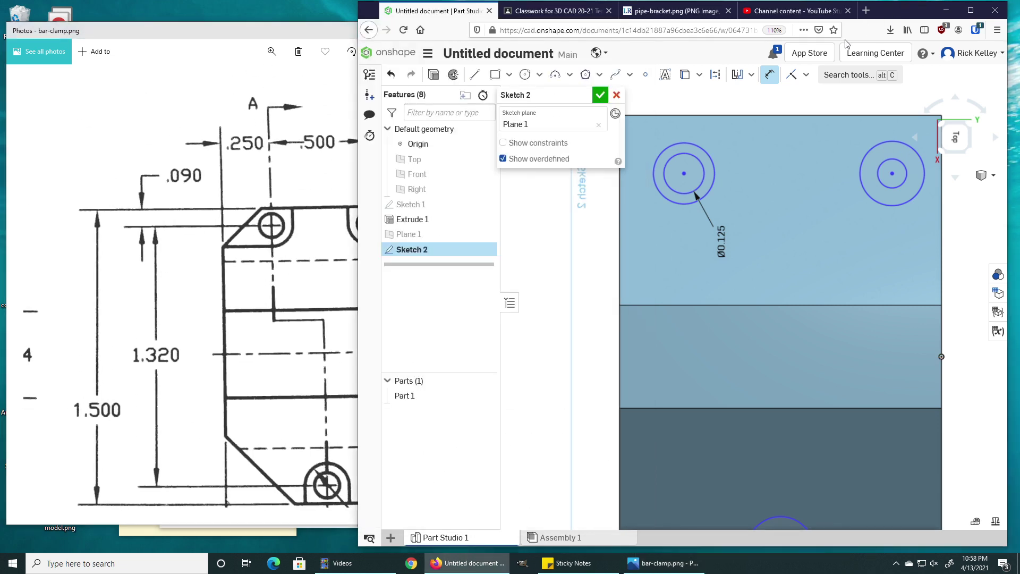
pyautogui.click(715, 166)
pyautogui.click(751, 163)
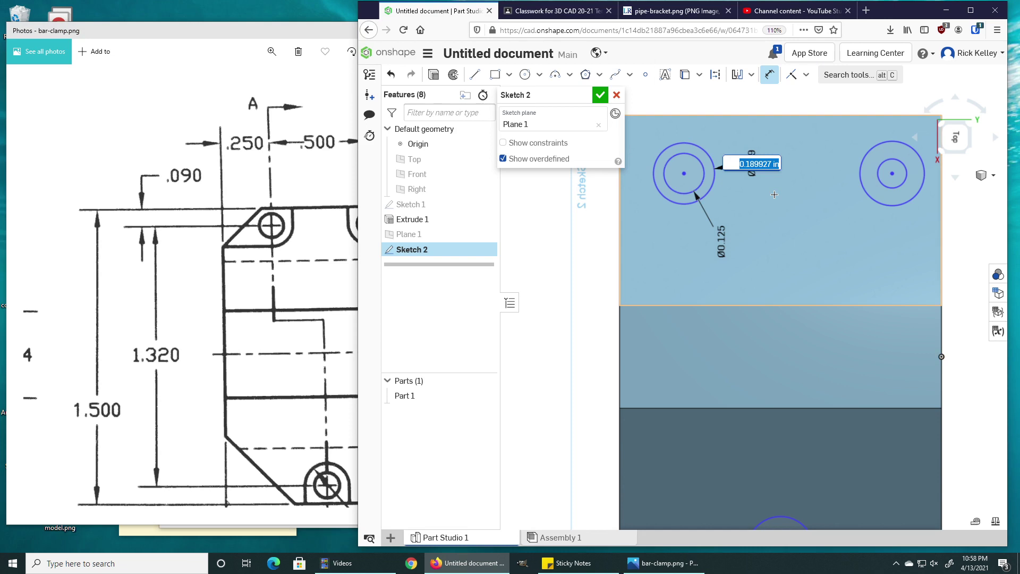
pyautogui.press('BackSpace')
pyautogui.write('.109*')
pyautogui.press('Return')
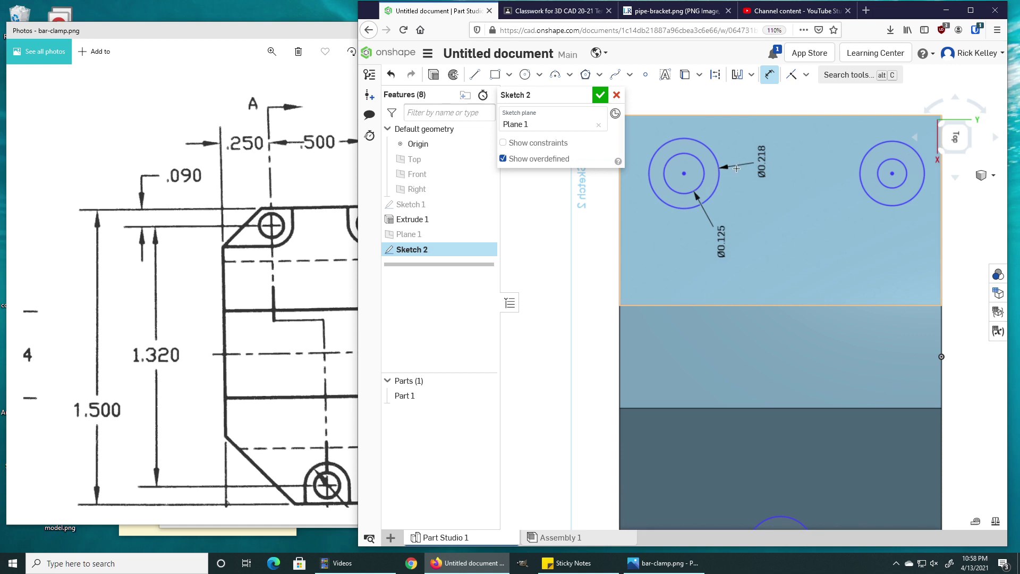
# Apply Equal constraints so the upper-right inner and outer circles match the dimensioned inner and outer circles of the upper-left pair.
pyautogui.click(806, 74)
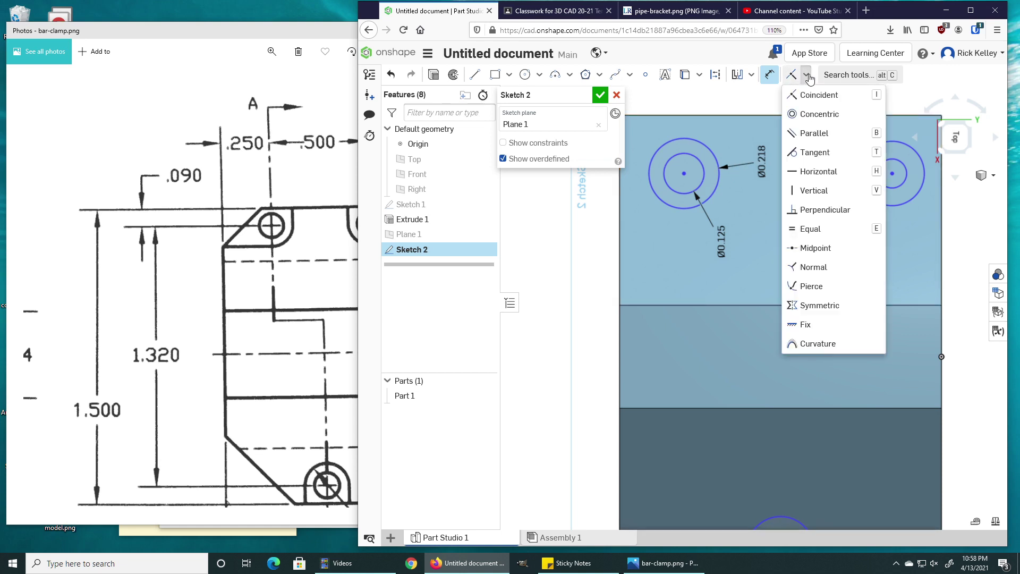
pyautogui.click(810, 228)
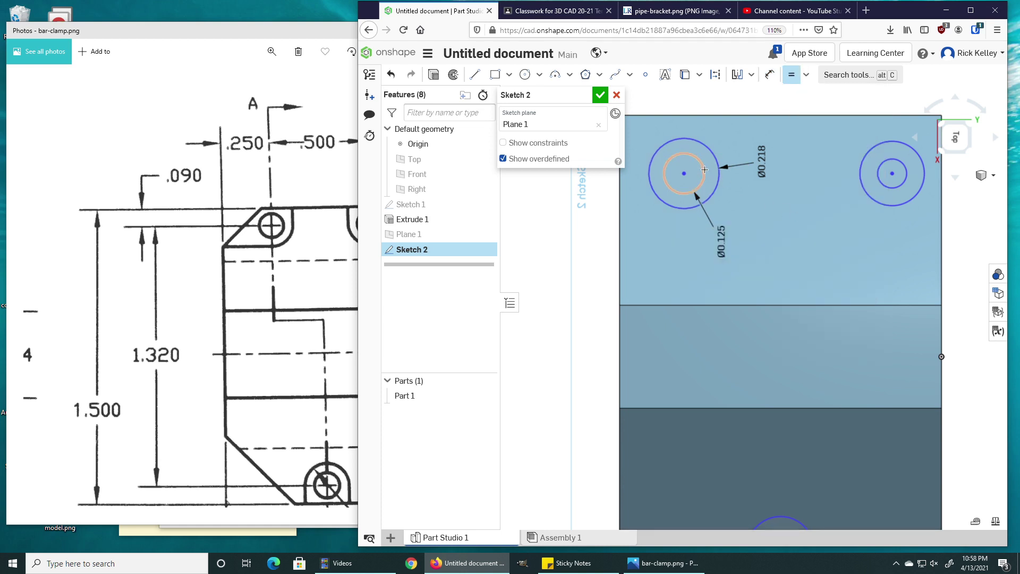
pyautogui.click(705, 169)
pyautogui.click(879, 180)
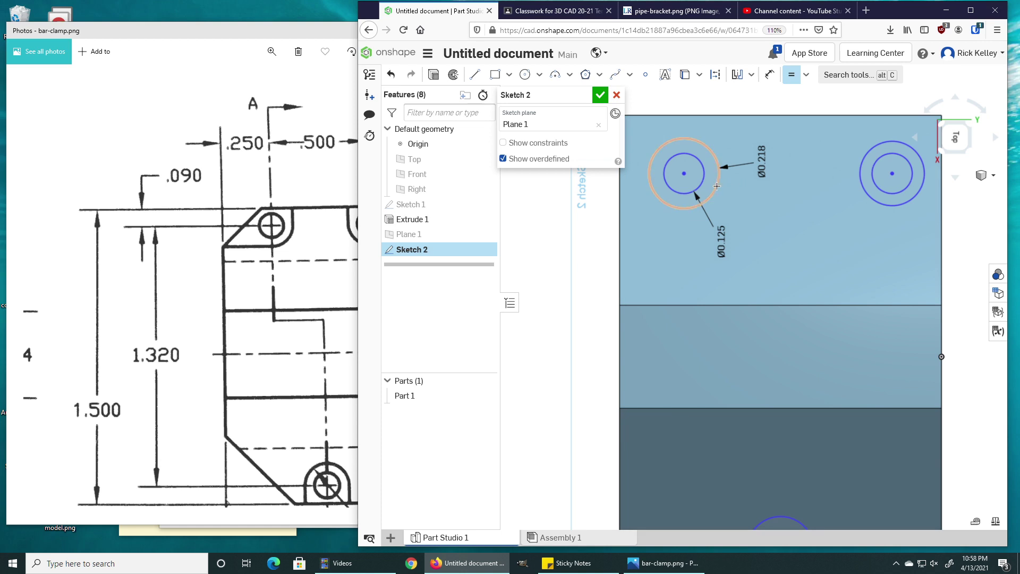
pyautogui.click(716, 186)
pyautogui.click(860, 184)
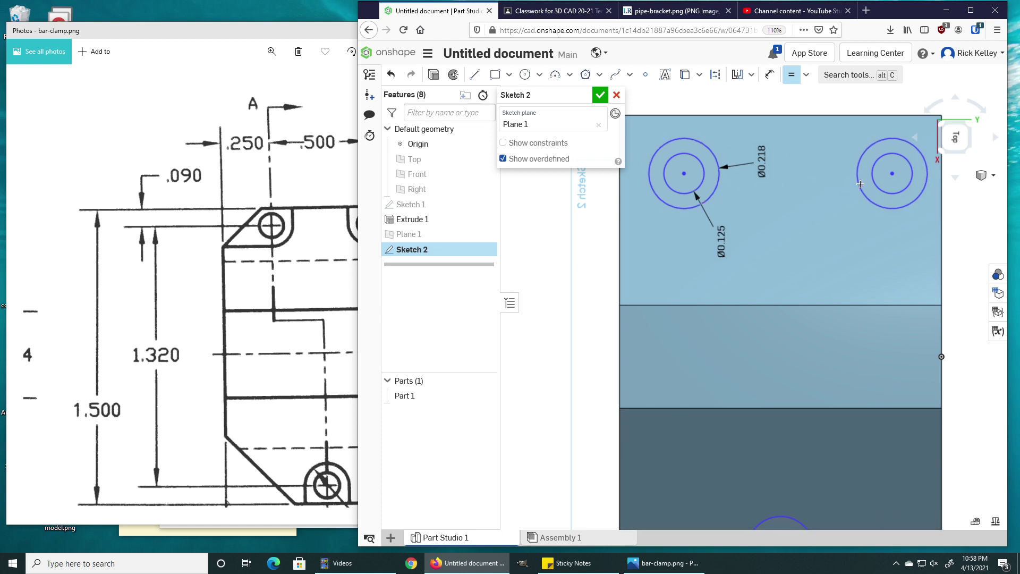
# Apply Equal constraints so the lower outer and inner circles match the upper-right outer and inner circles.
pyautogui.scroll(-3, 860, 184)
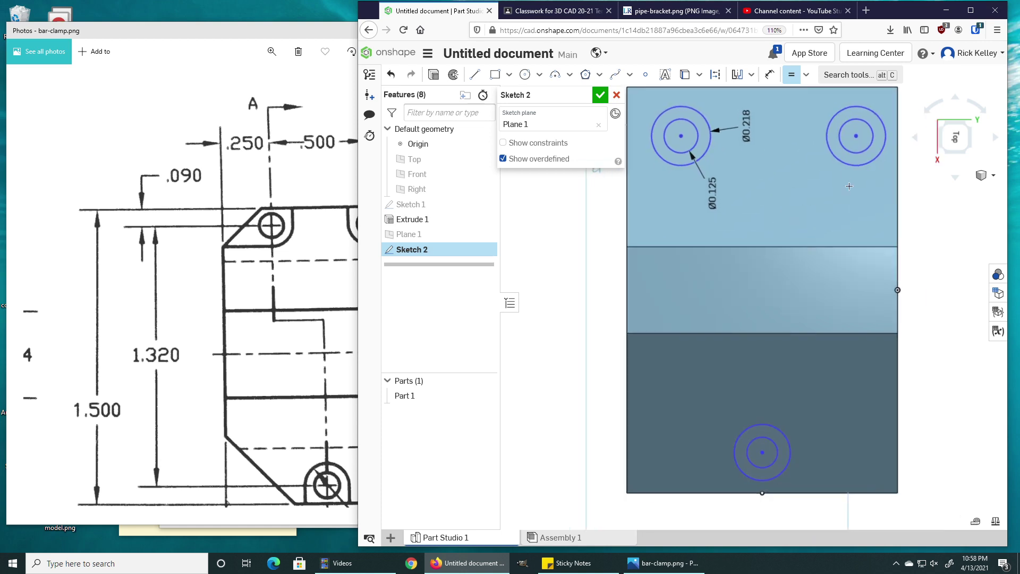
pyautogui.click(849, 164)
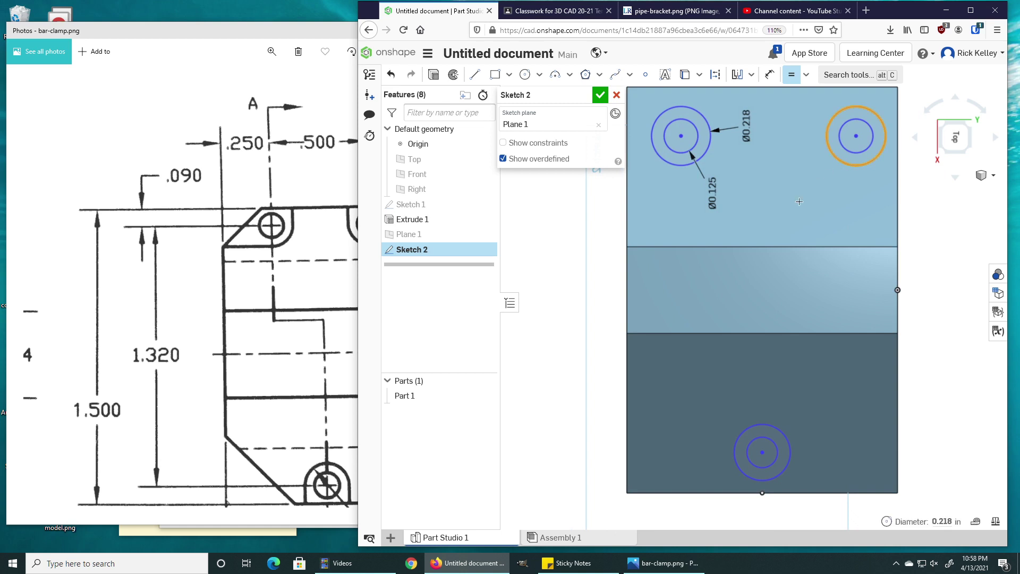
pyautogui.click(763, 425)
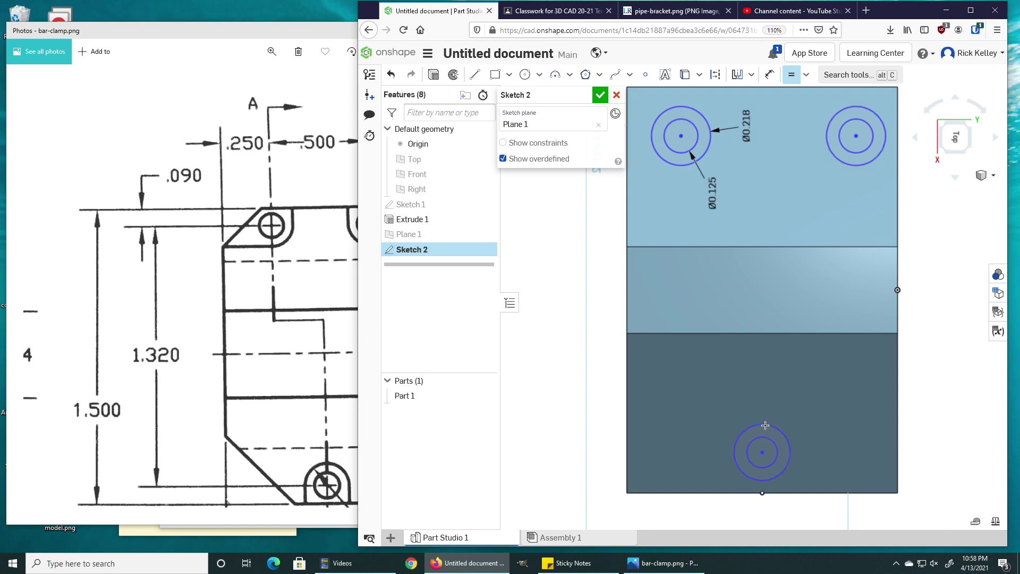
pyautogui.click(855, 152)
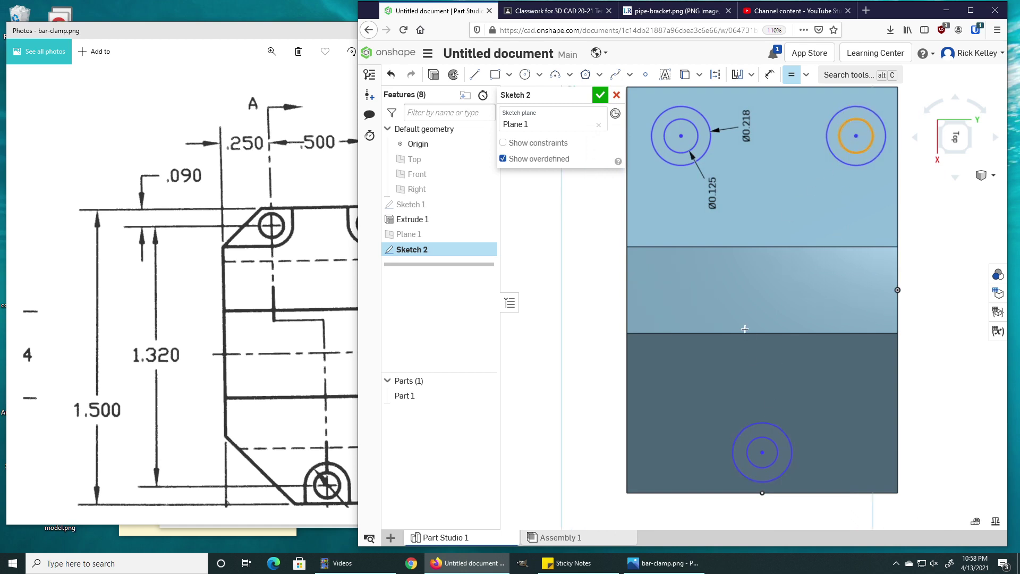
pyautogui.click(761, 437)
pyautogui.press('Escape')
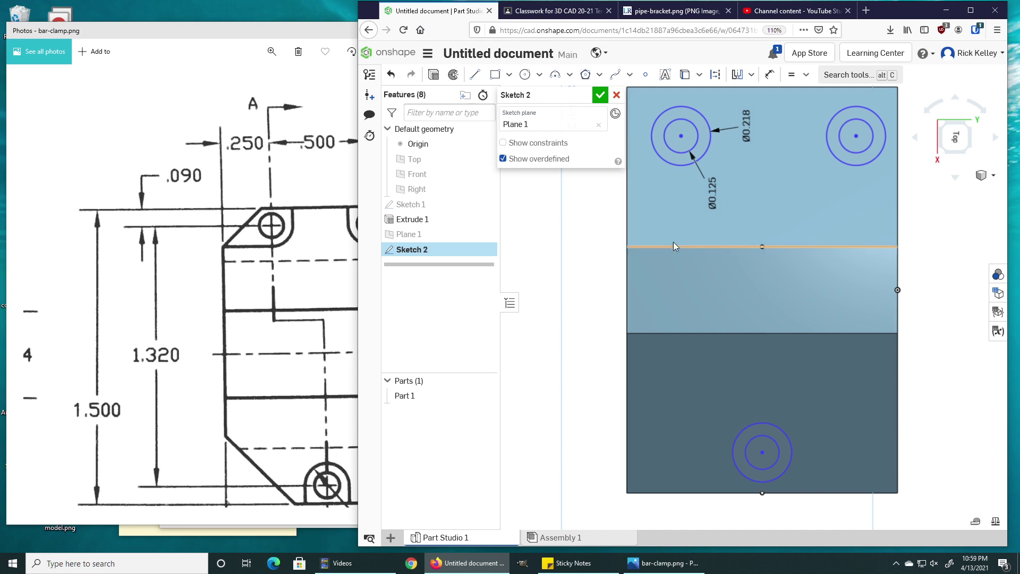
# Dimension the upper-left hole center 0.25 in from the part's left edge.
pyautogui.moveTo(673, 241); pyautogui.dragTo(697, 314, button='middle')
pyautogui.press('u')
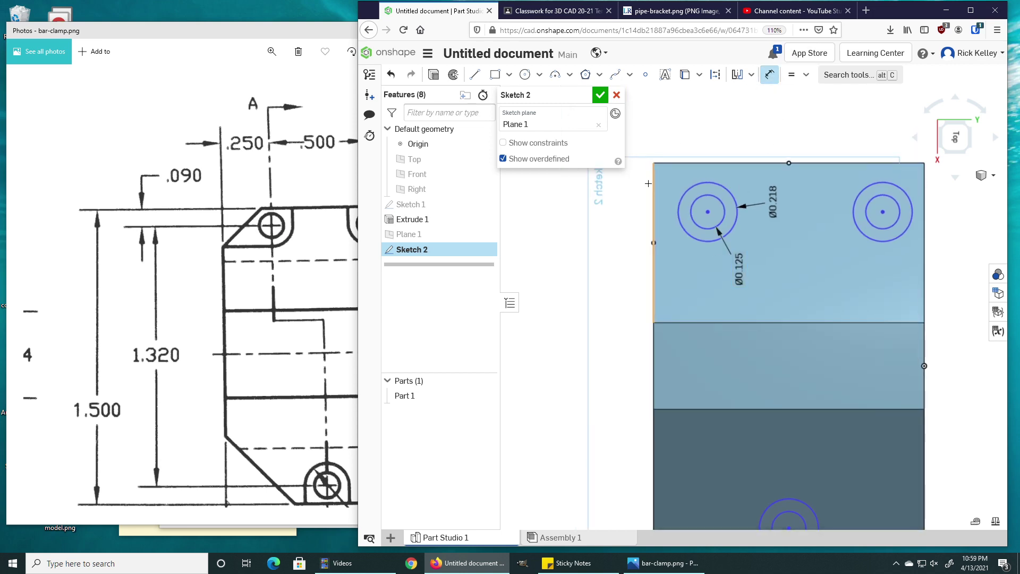
pyautogui.click(653, 186)
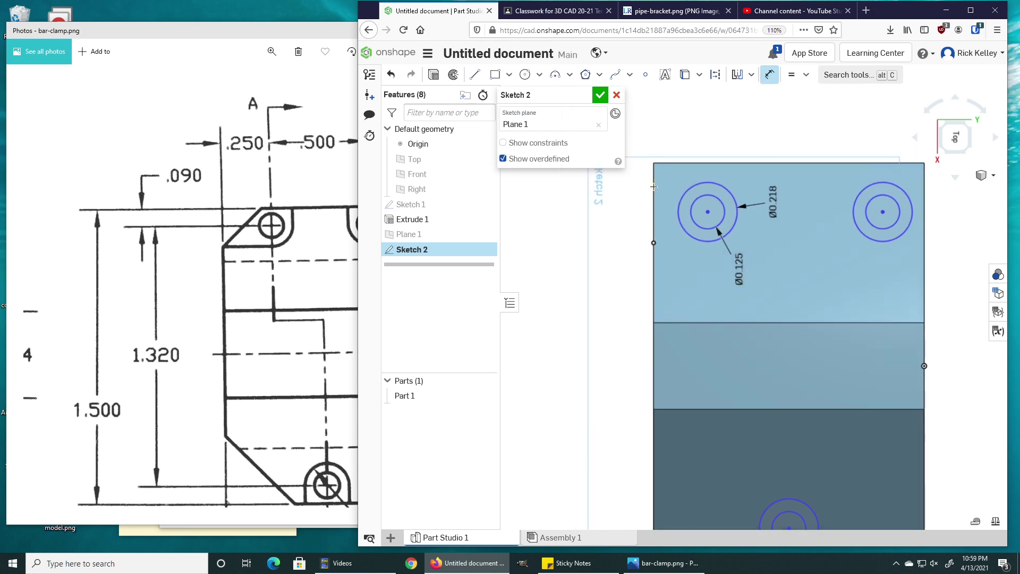
pyautogui.click(706, 211)
pyautogui.click(681, 126)
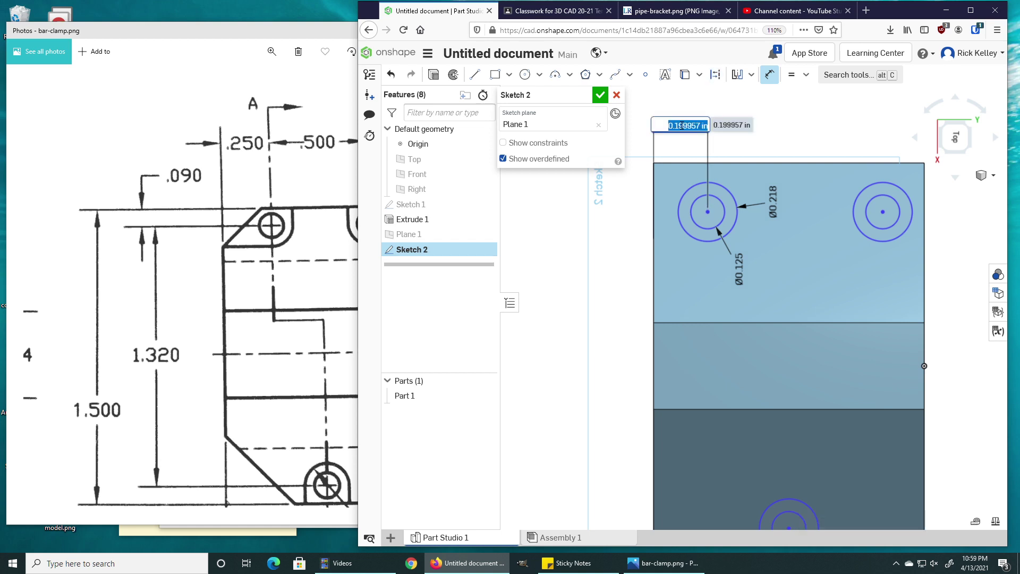
pyautogui.write('0.25')
pyautogui.press('Return')
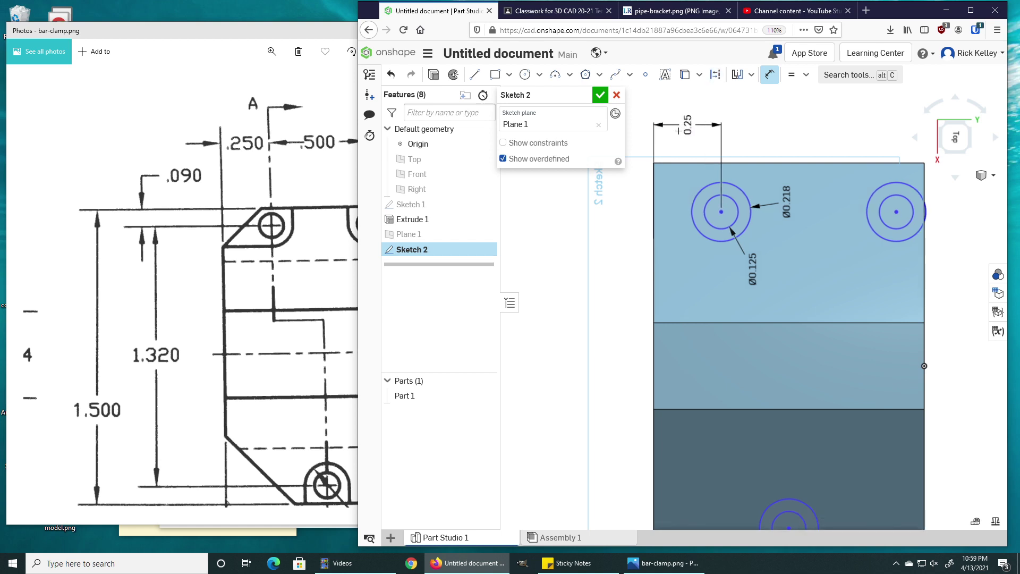
# Dimension the vertical distance between the upper-left and lower hole centers as 1.32 in.
pyautogui.moveTo(656, 217); pyautogui.dragTo(644, 107, button='middle')
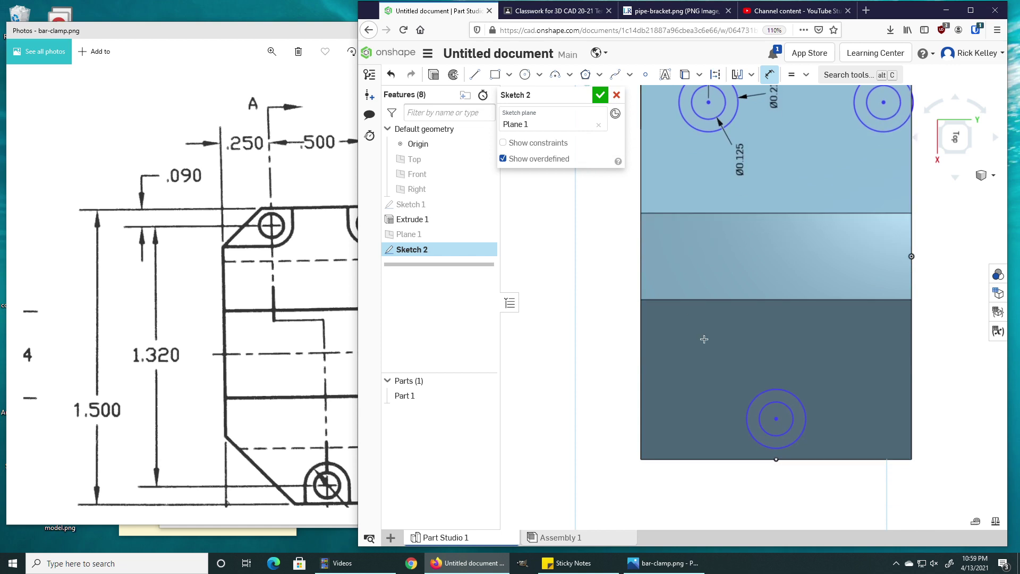
pyautogui.click(758, 406)
pyautogui.click(607, 253)
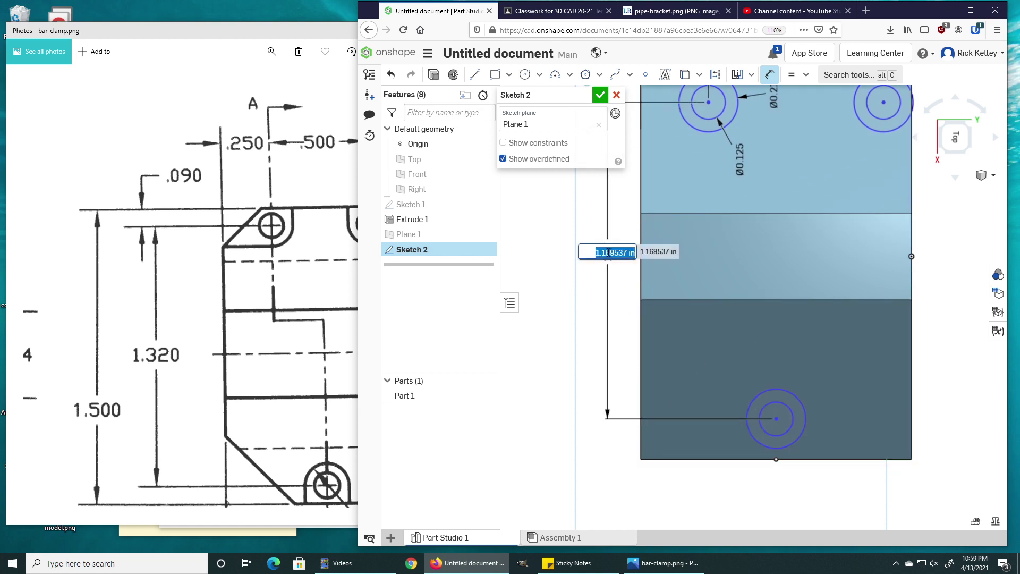
pyautogui.write('1.32')
pyautogui.press('Return')
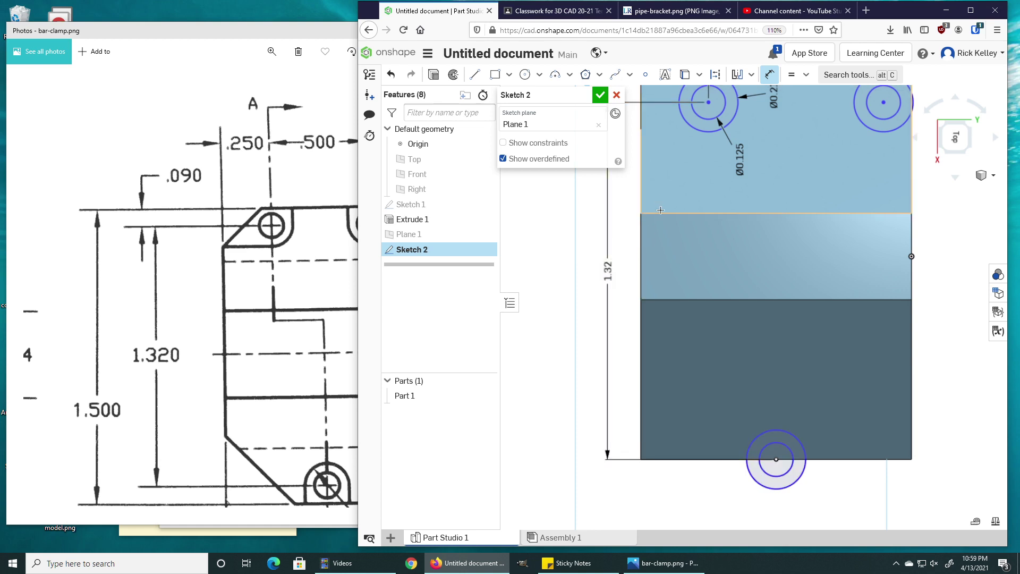
# Dimension the upper-left hole center .09 in below the part's upper edge.
pyautogui.moveTo(660, 201)
pyautogui.mouseDown(button='middle')
pyautogui.moveTo(664, 297)
pyautogui.moveTo(711, 326)
pyautogui.mouseUp(button='middle')
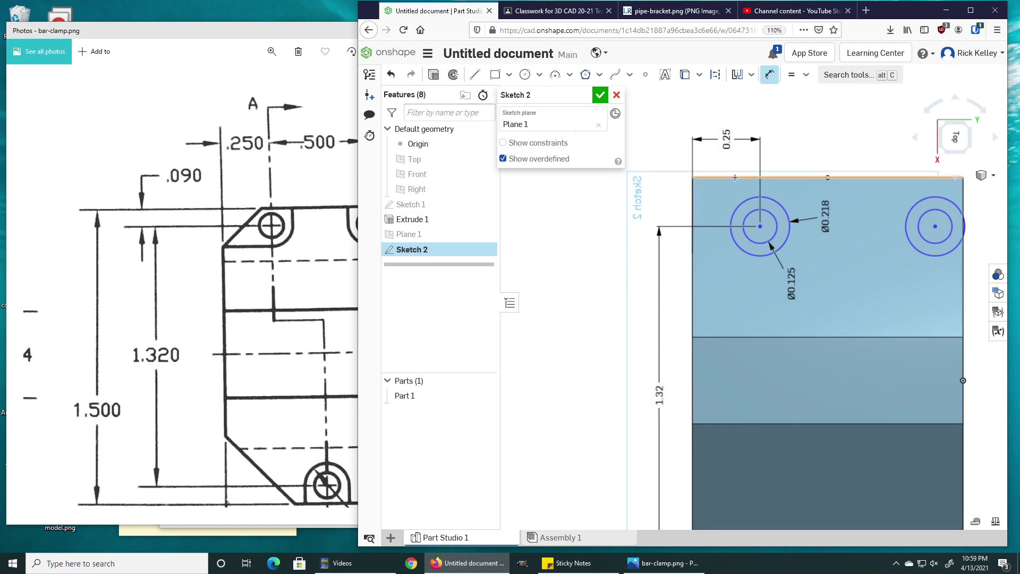
pyautogui.press('d')
pyautogui.click(759, 227)
pyautogui.click(696, 177)
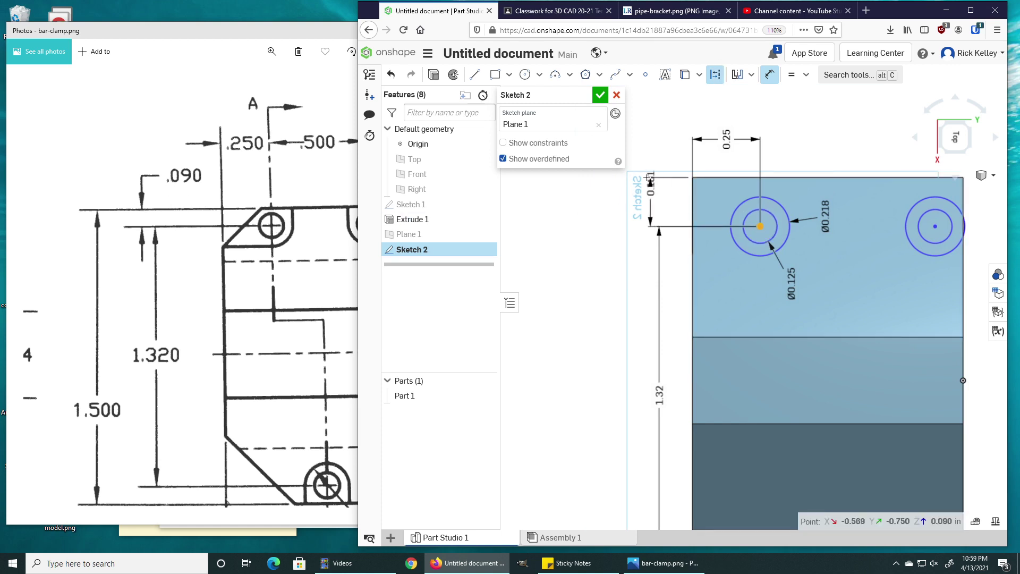
pyautogui.click(658, 162)
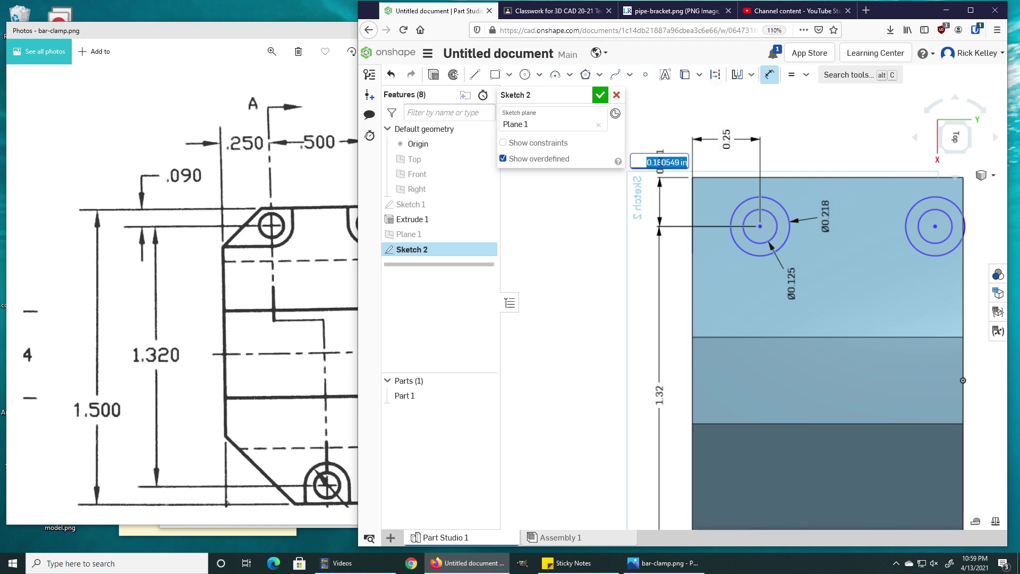
pyautogui.write('.09')
pyautogui.press('Return')
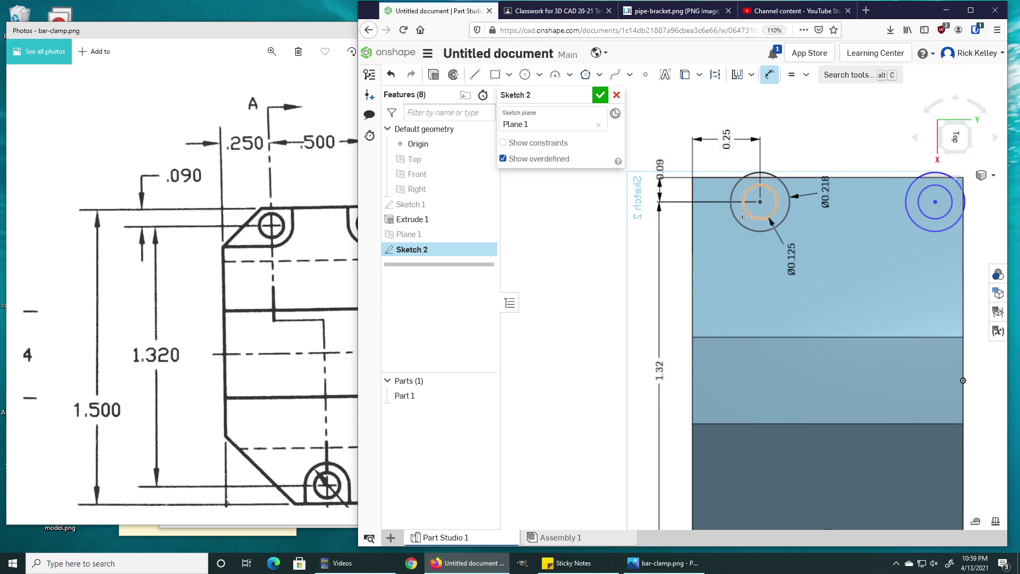
# Check the hole spacing in the reference drawing and dimension the two upper hole centers 0.5 in apart.
pyautogui.scroll(-3, 754, 240)
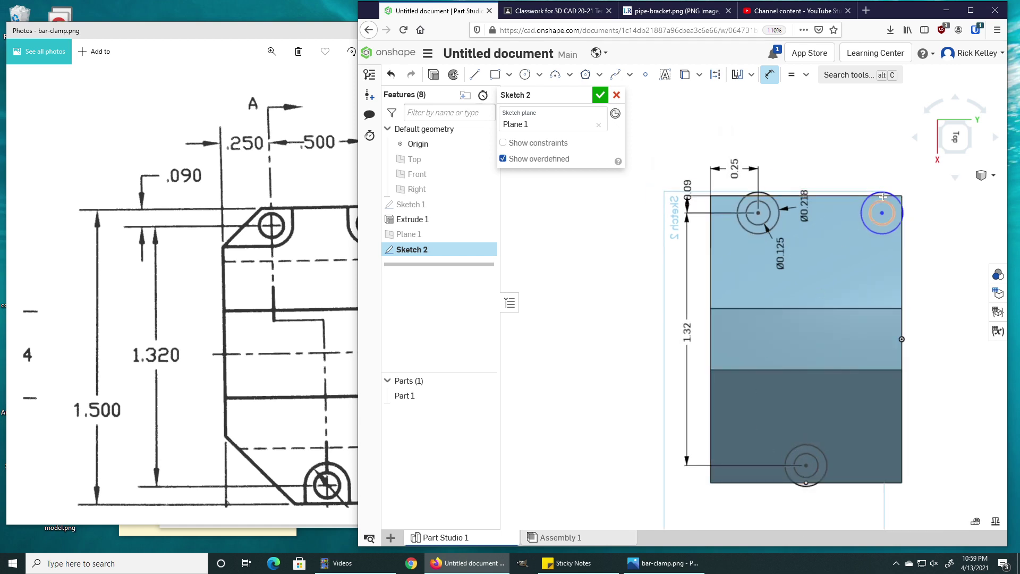
pyautogui.click(292, 165)
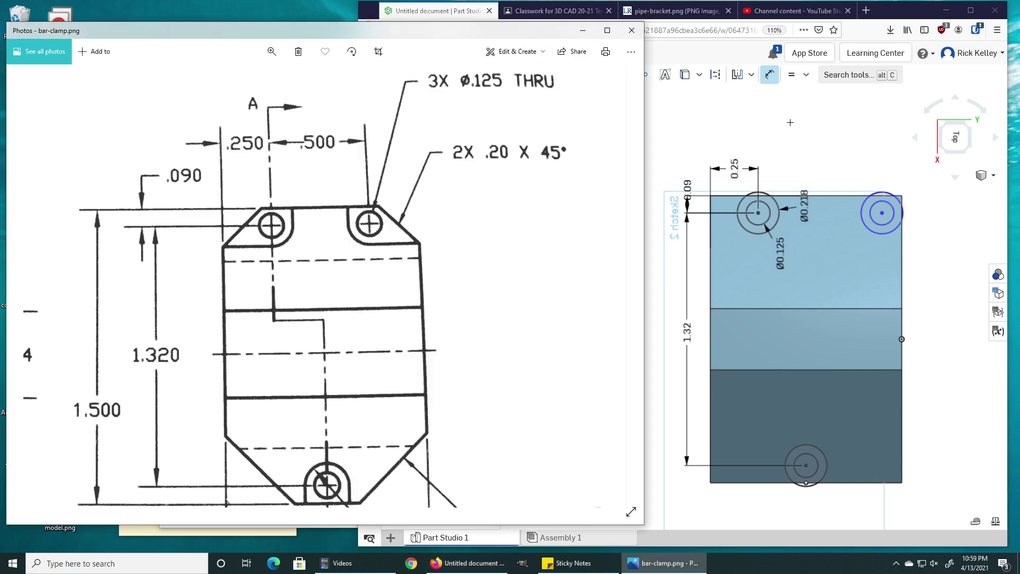
pyautogui.click(760, 211)
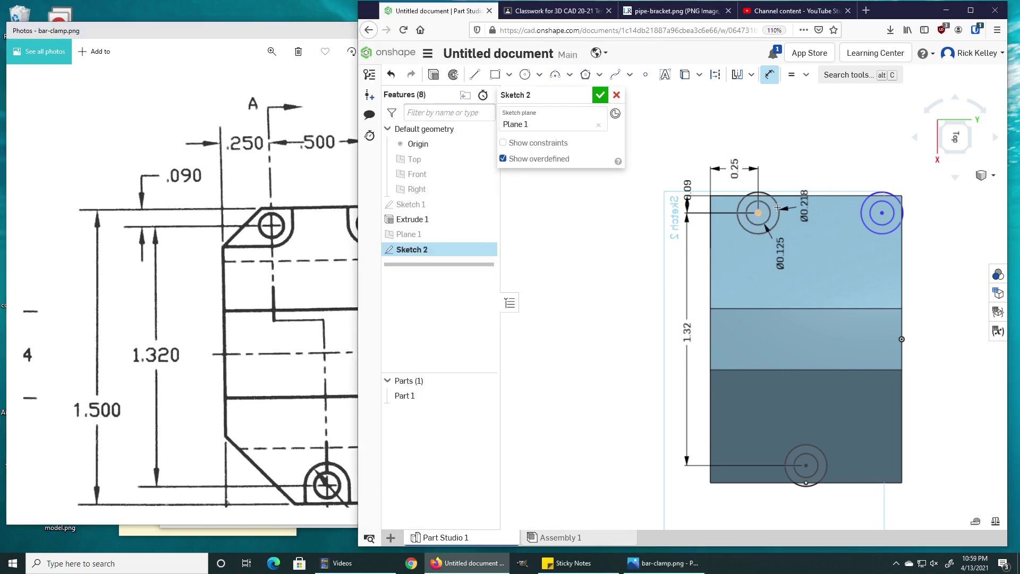
pyautogui.click(880, 212)
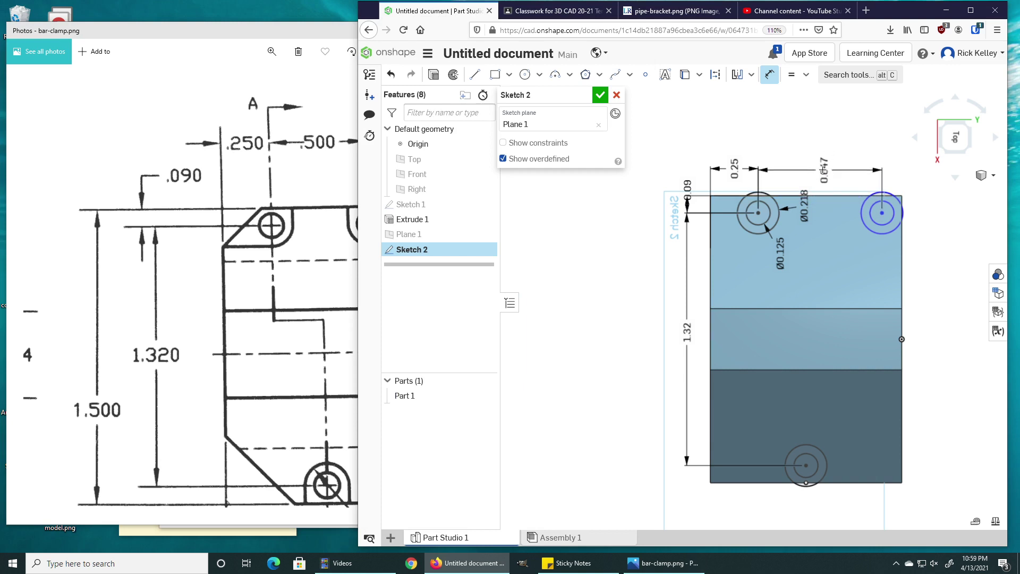
pyautogui.click(823, 169)
pyautogui.write('0.5')
pyautogui.press('Return')
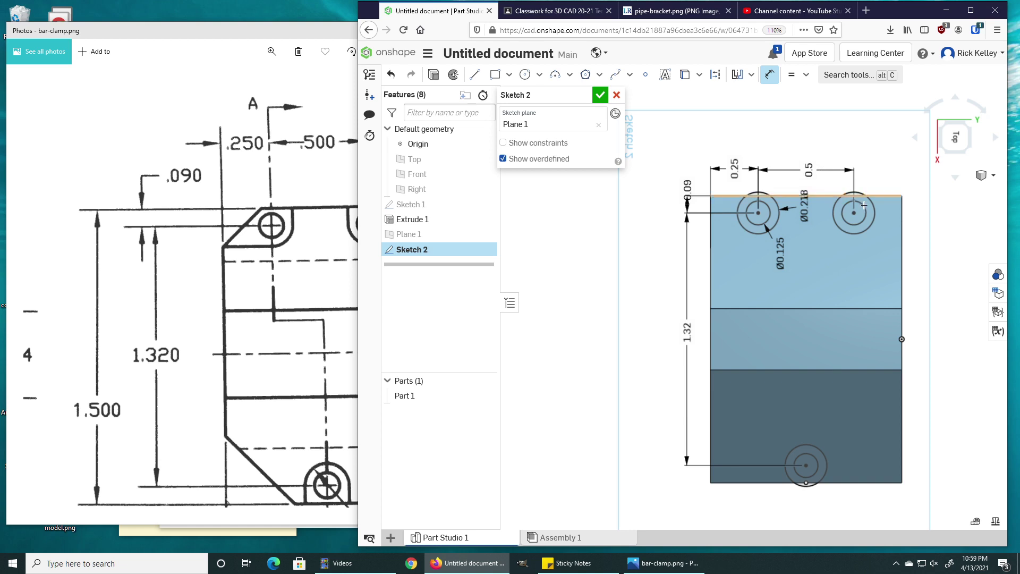
# Draw four connected lines from the upper-left outer circle around the part's corner and back to it, about 0.109, 0.388, 0.262 and 0.245 in long.
pyautogui.scroll(5, 854, 213)
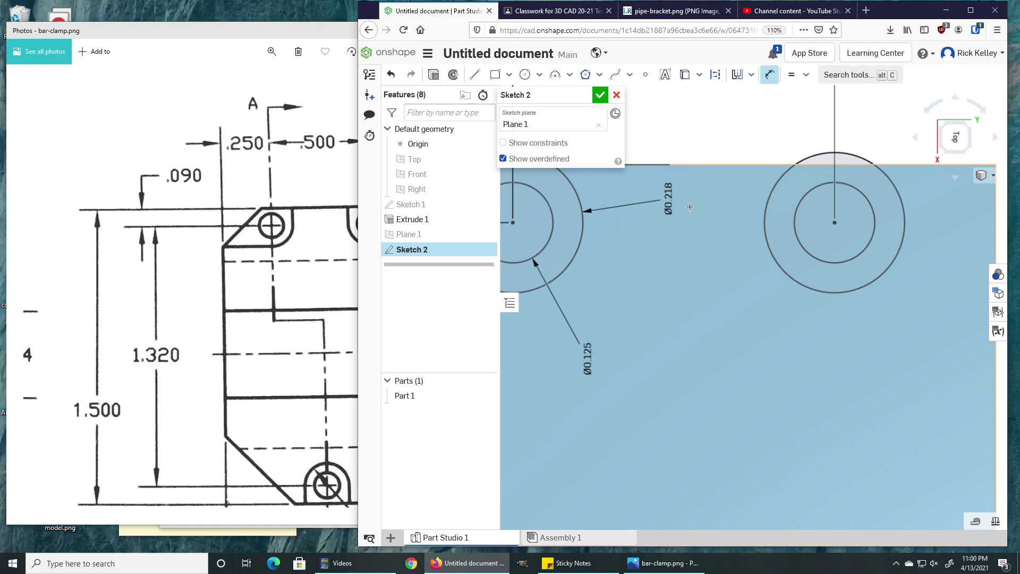
pyautogui.scroll(10, 690, 207)
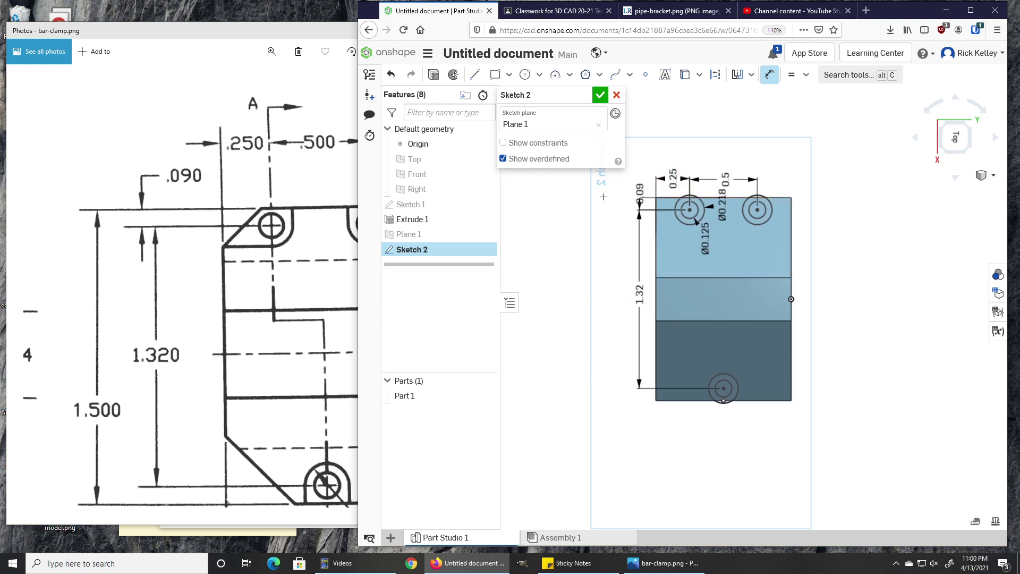
pyautogui.press('l')
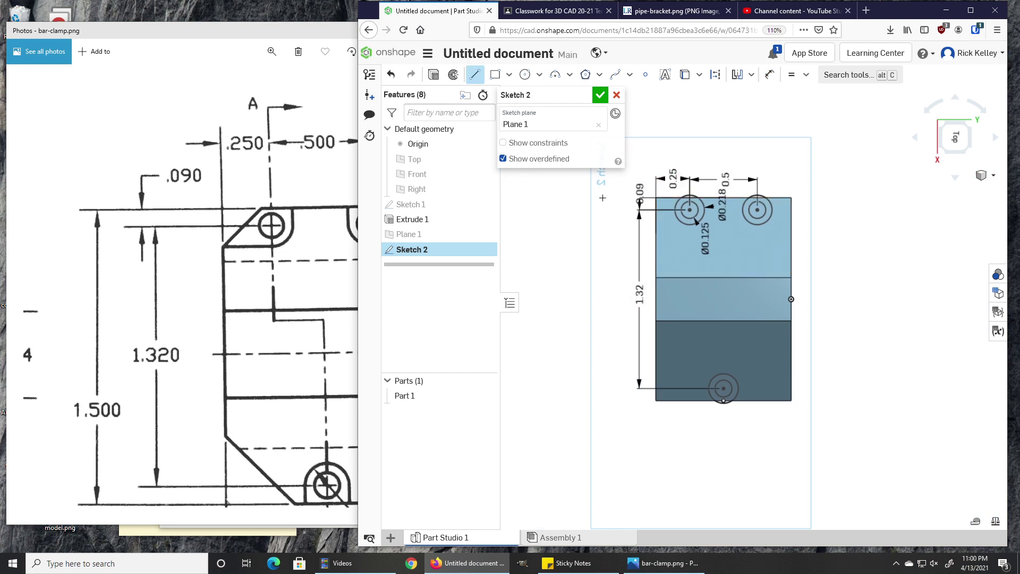
pyautogui.scroll(-1, 712, 211)
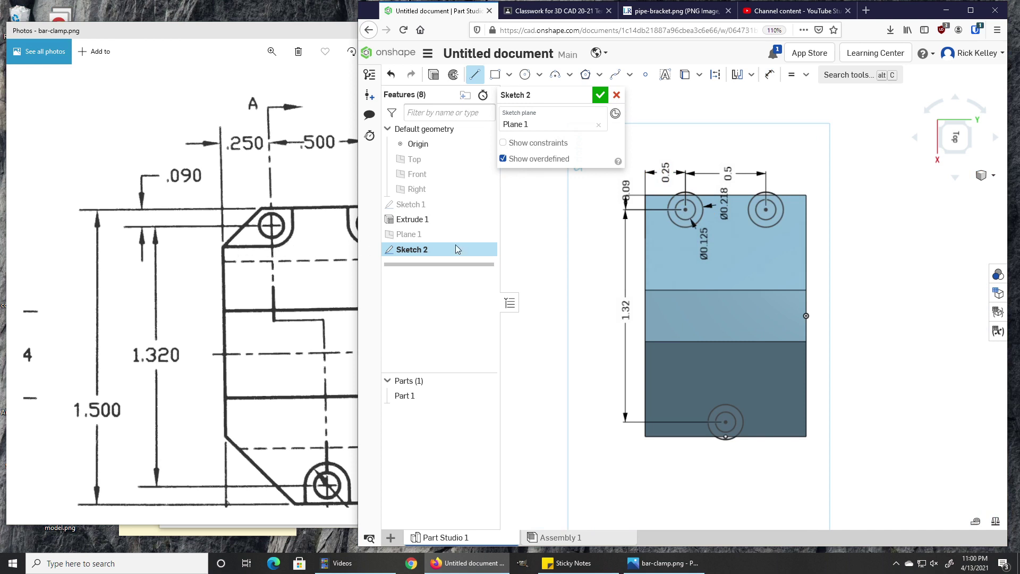
pyautogui.scroll(-5, 701, 208)
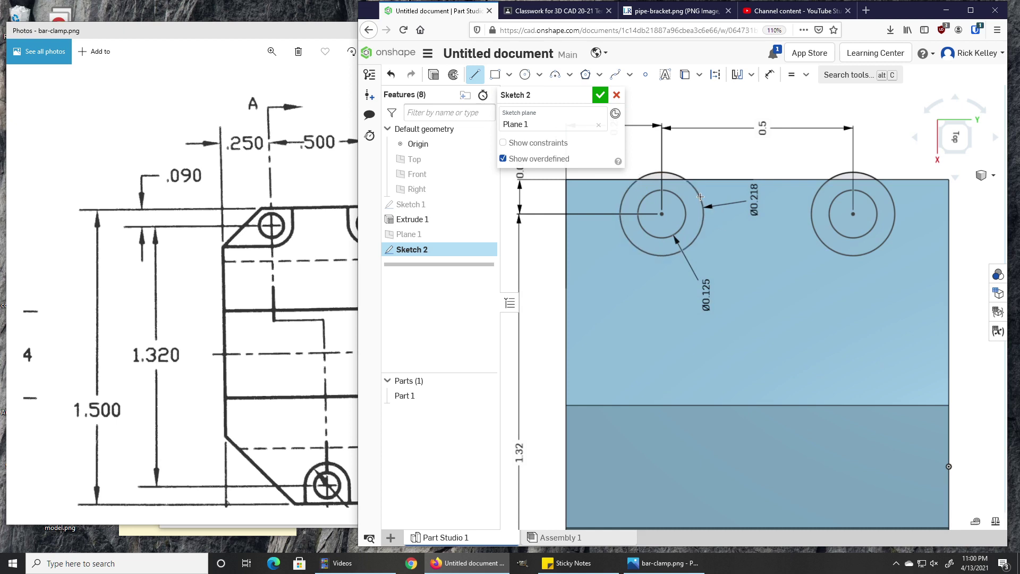
pyautogui.click(699, 194)
pyautogui.click(698, 154)
pyautogui.moveTo(698, 153); pyautogui.dragTo(780, 175, button='middle')
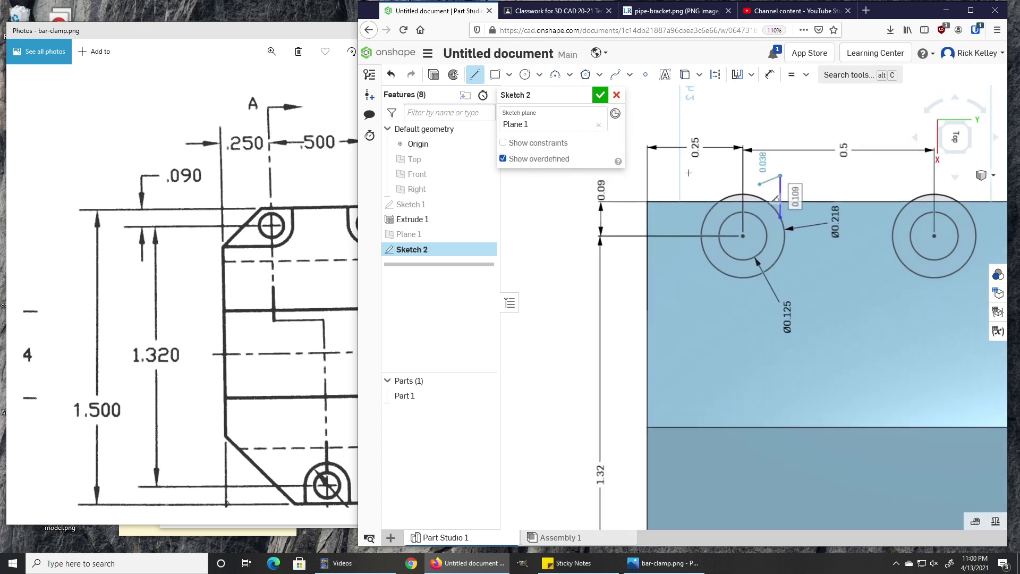
pyautogui.click(632, 176)
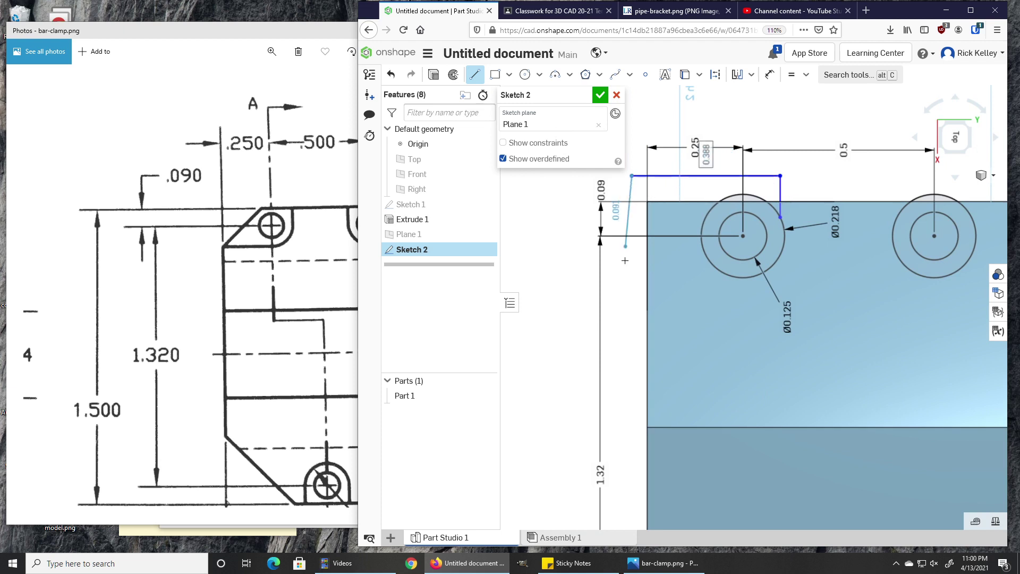
pyautogui.click(631, 275)
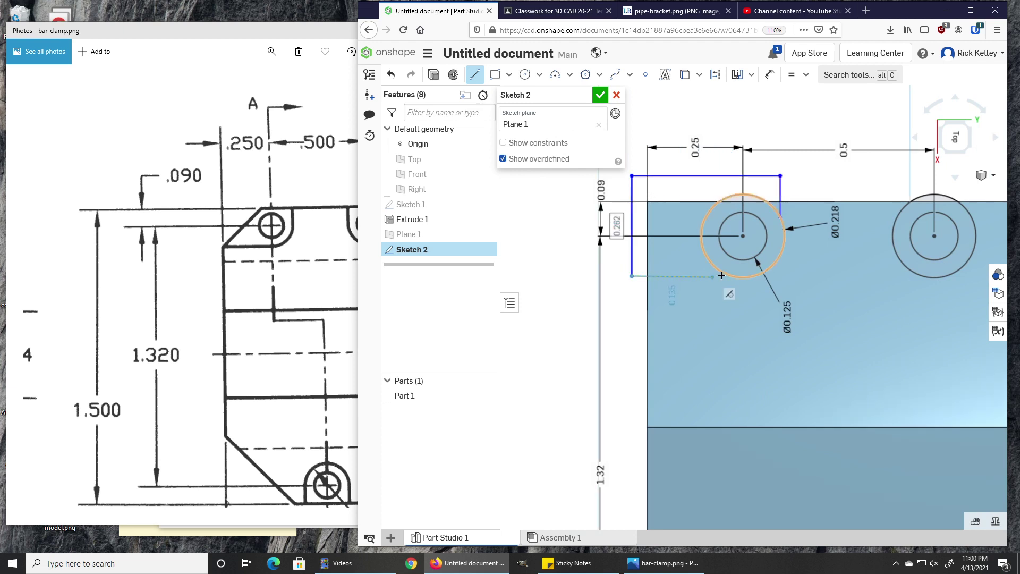
pyautogui.click(724, 274)
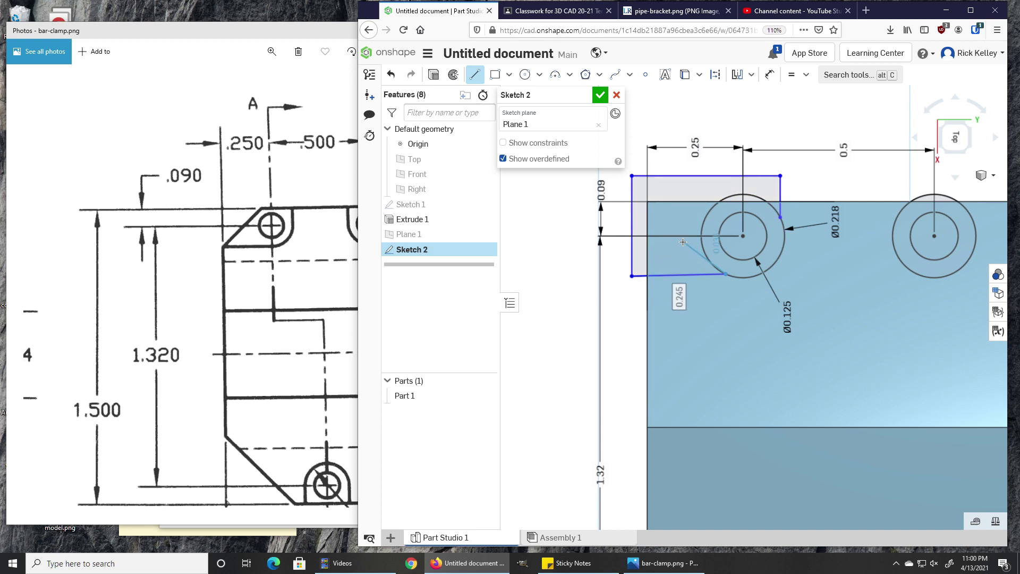
pyautogui.press('Escape')
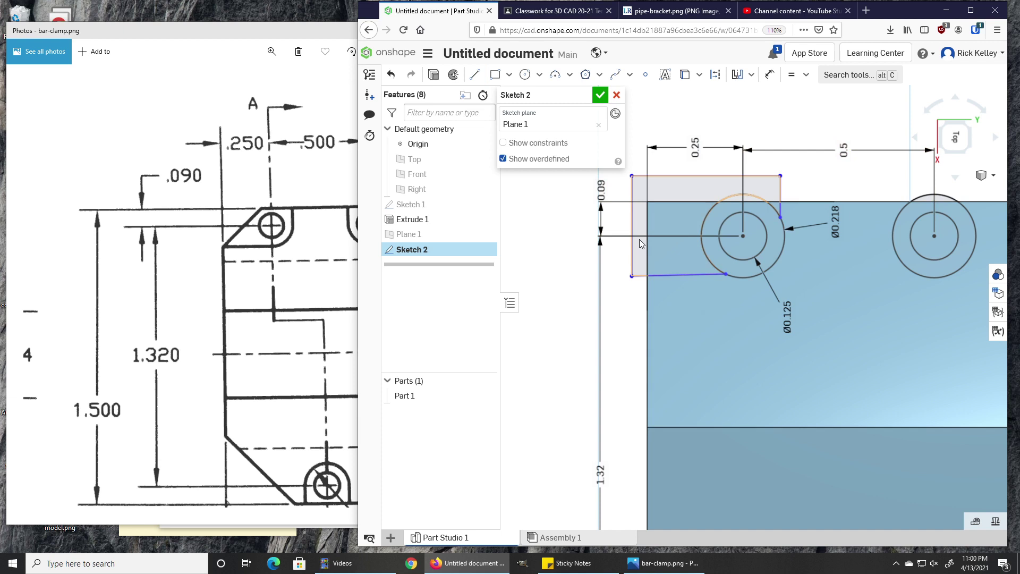
# Apply a Vertical constraint to the slightly slanted lower line of the corner outline to align it with the sketch axis.
pyautogui.moveTo(627, 282); pyautogui.dragTo(787, 183)
pyautogui.press('Escape')
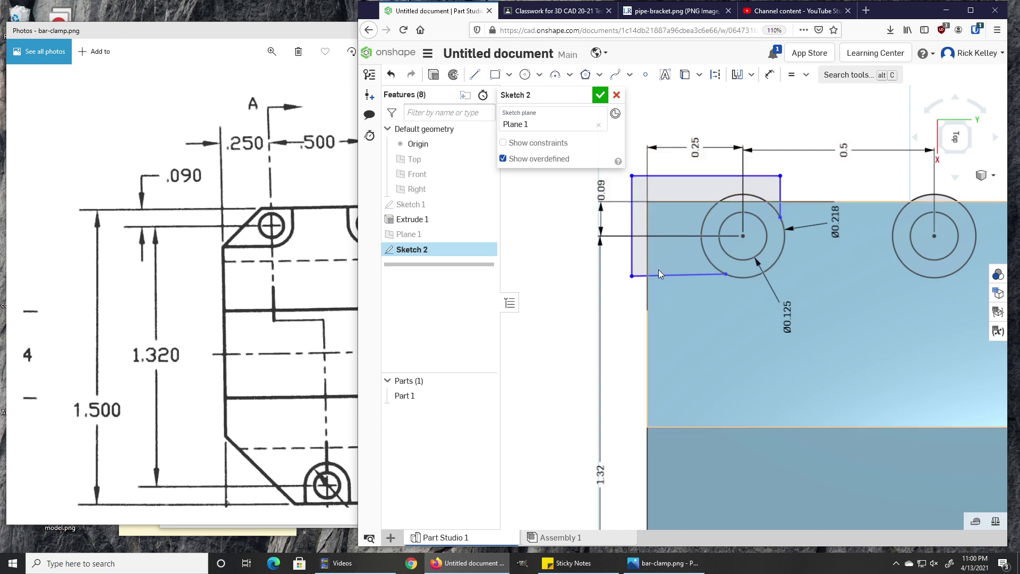
pyautogui.press('v')
pyautogui.click(687, 276)
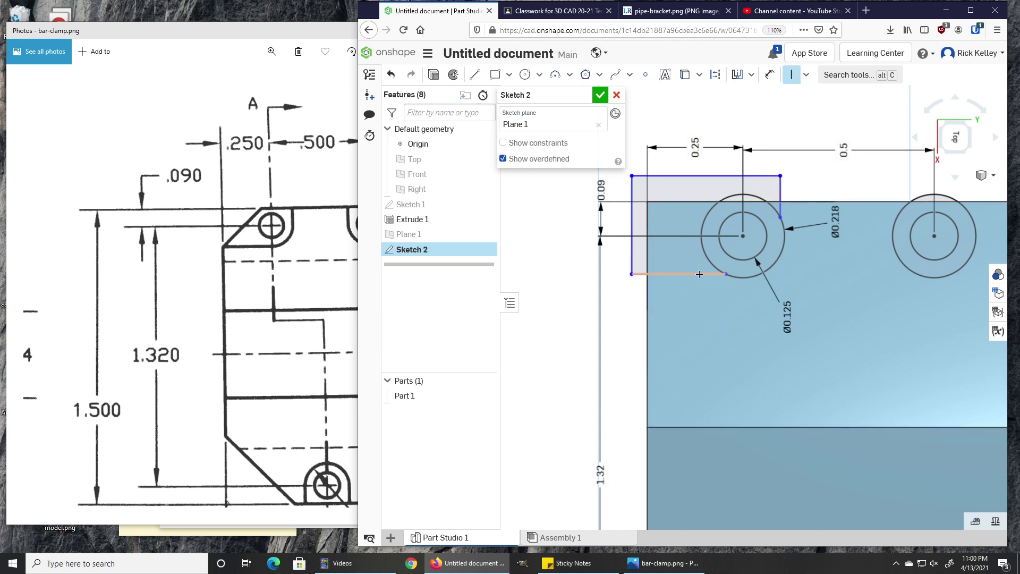
# Make the corner outline's inner side line and lower line tangent to the outer circle around the upper-left hole.
pyautogui.press('h')
pyautogui.click(781, 191)
pyautogui.click(781, 208)
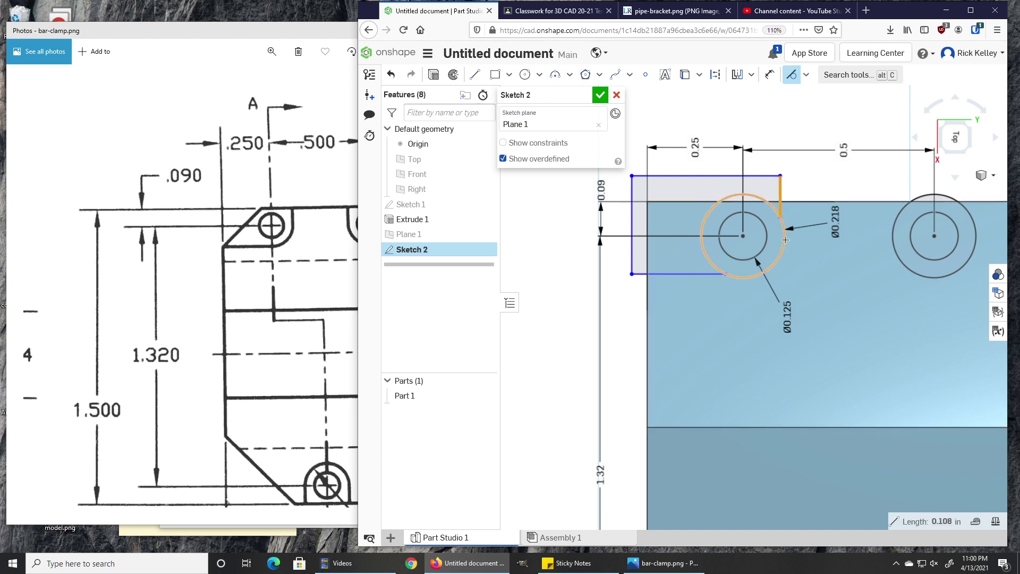
pyautogui.click(713, 264)
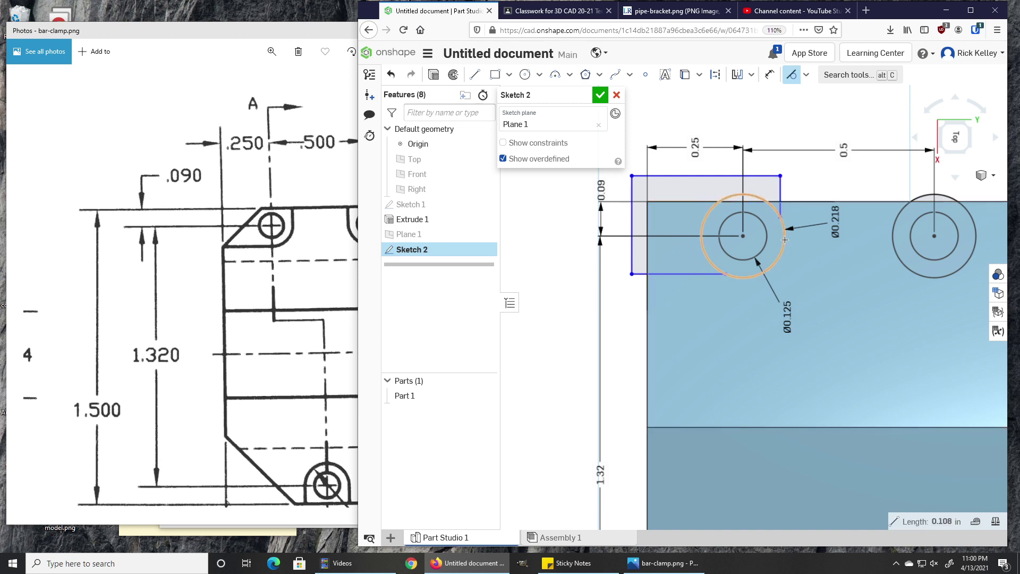
pyautogui.click(701, 273)
pyautogui.click(743, 277)
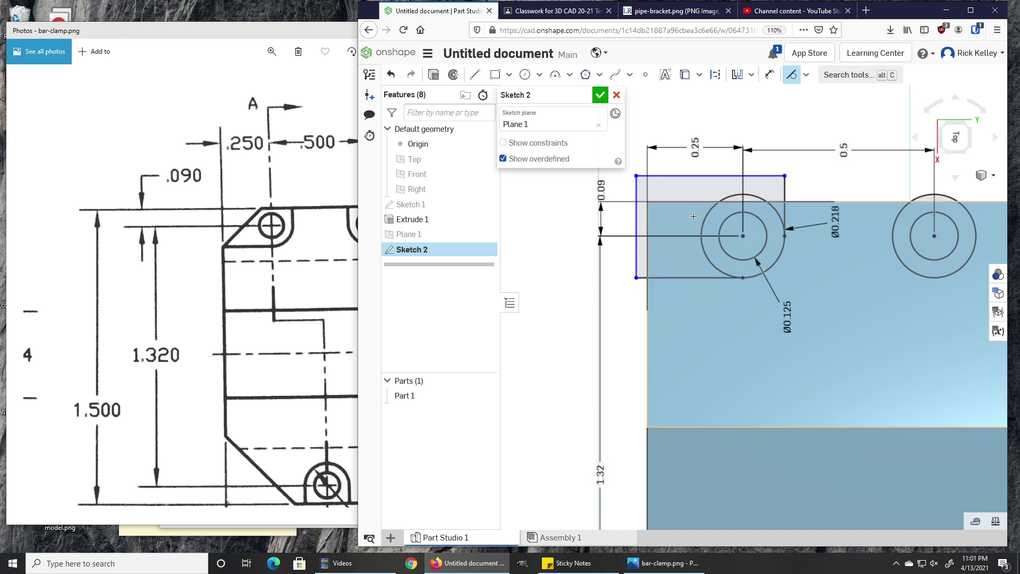
pyautogui.press('Escape')
# Trim away the part of the upper-left outer circle lying inside the corner outline, keeping only the rounded inner corner.
pyautogui.press('m')
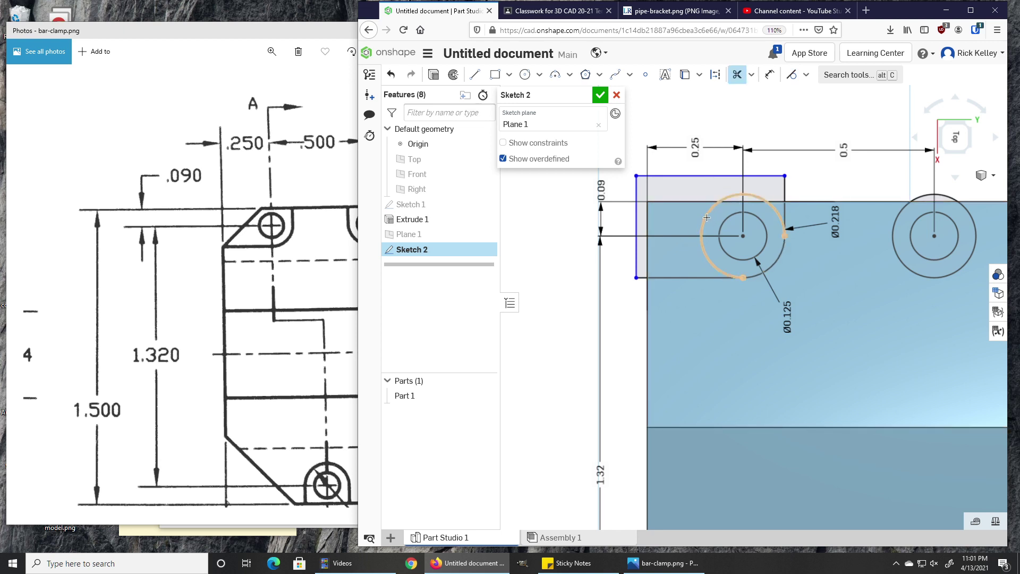
pyautogui.click(706, 217)
pyautogui.press('Escape')
# Draw a 1.5 in centerline from the midpoint of the part's upper edge to its lower edge and convert it to construction geometry.
pyautogui.scroll(-3, 755, 218)
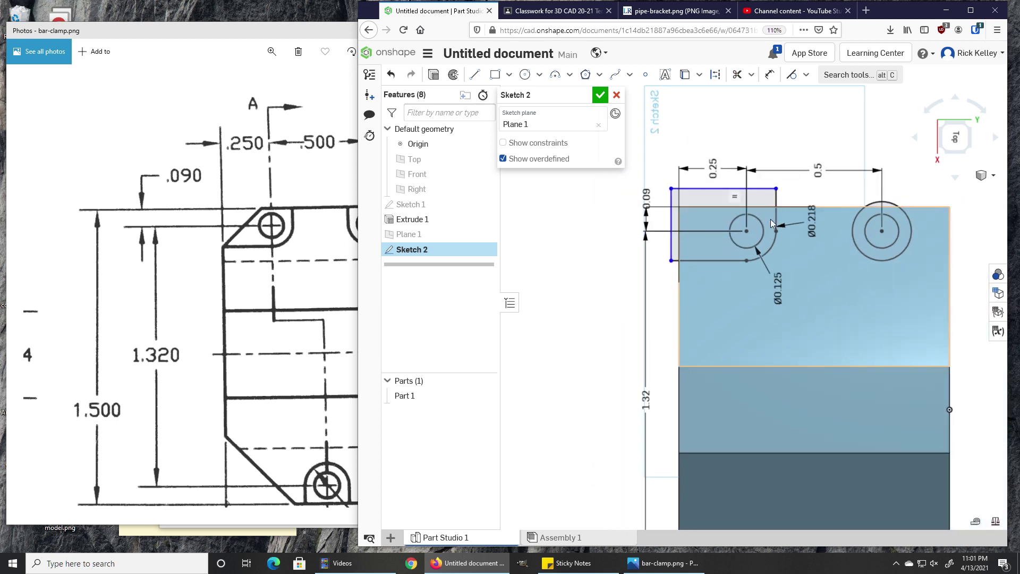
pyautogui.moveTo(771, 219); pyautogui.dragTo(741, 225, button='middle')
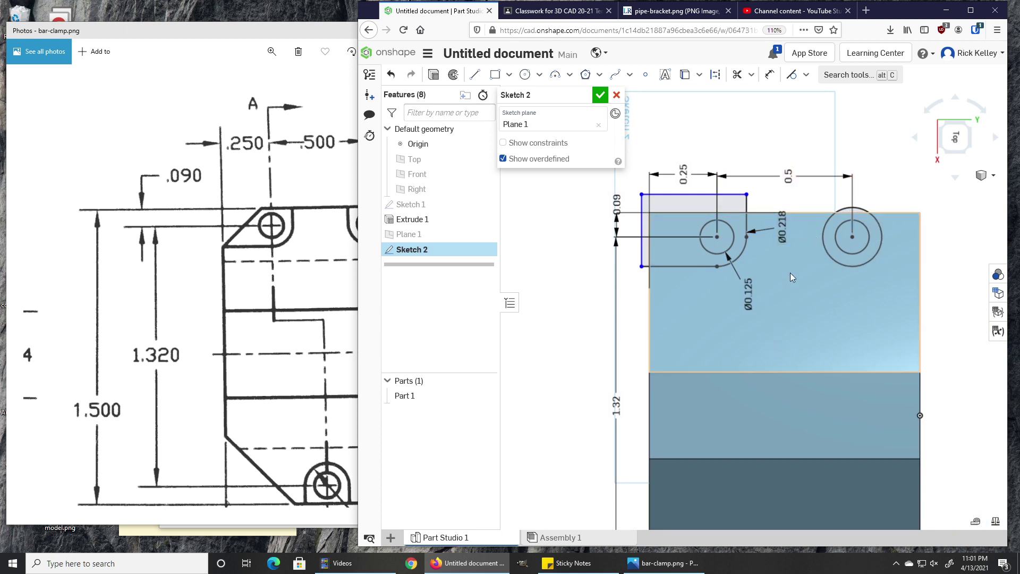
pyautogui.press('l')
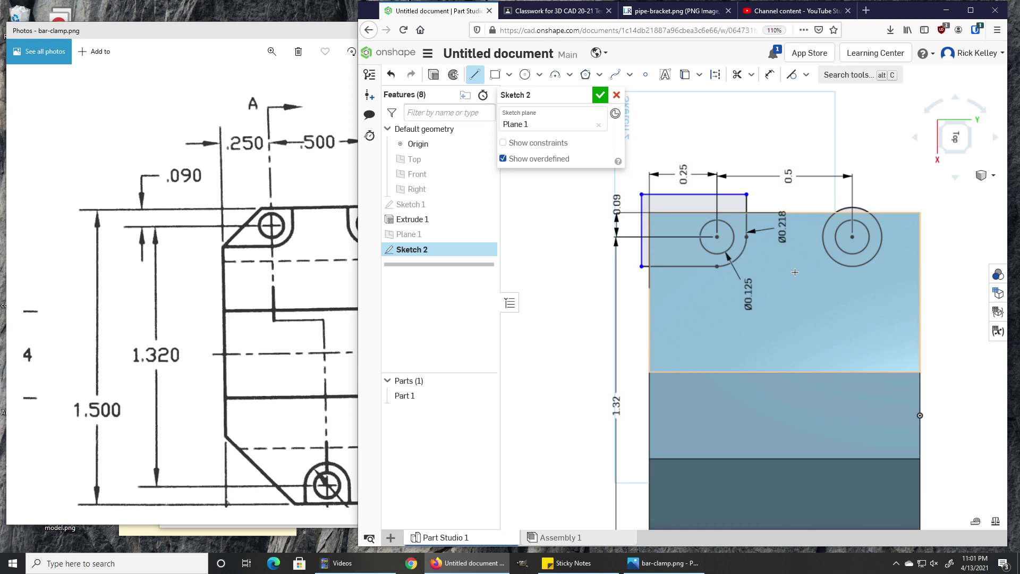
pyautogui.click(780, 226)
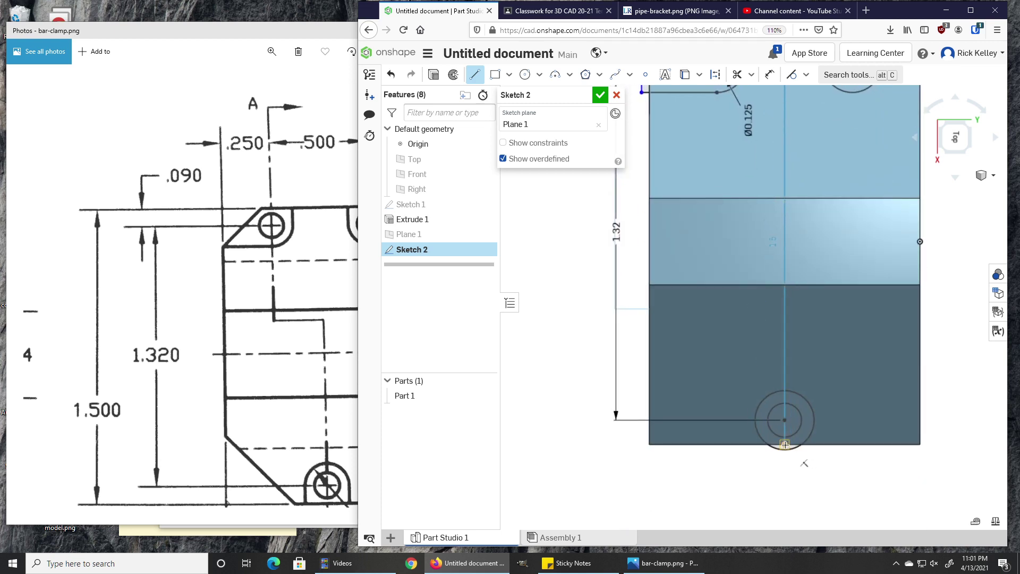
pyautogui.click(785, 444)
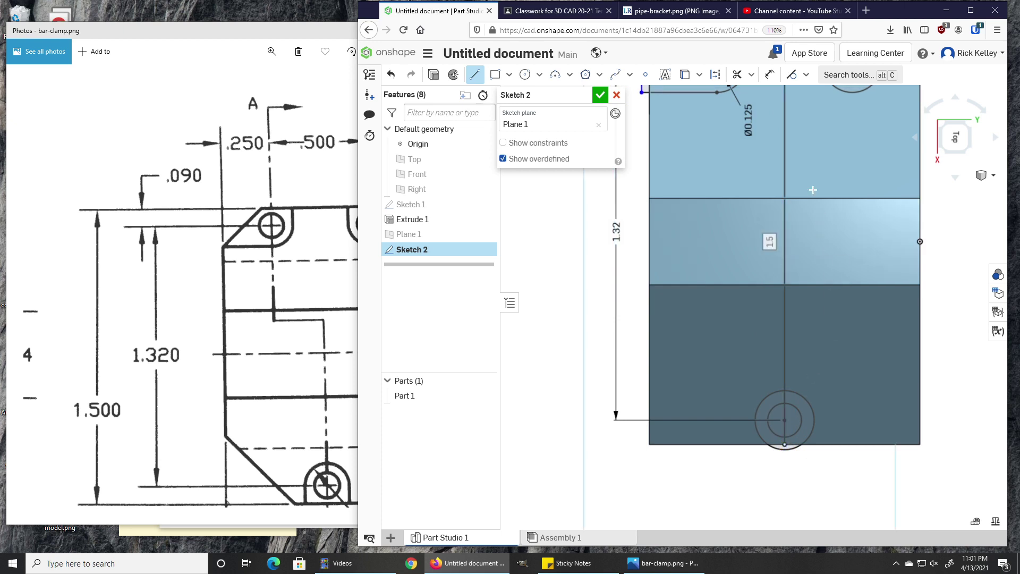
pyautogui.press('Escape')
pyautogui.click(785, 149)
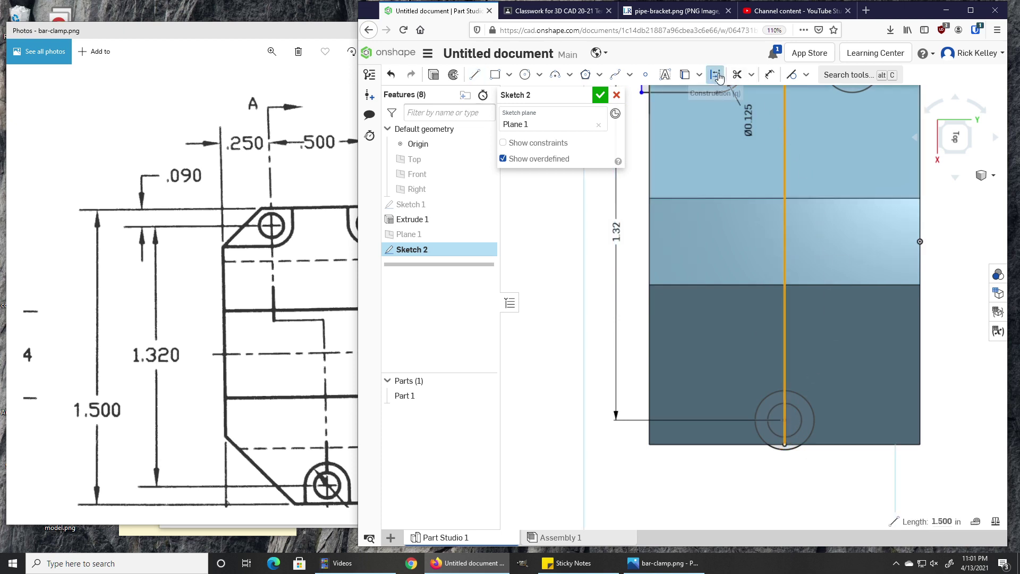
pyautogui.click(718, 77)
# Mirror the four lines of the upper-left corner outline across the construction centerline onto the upper-right hole.
pyautogui.moveTo(927, 352); pyautogui.dragTo(909, 467, button='middle')
pyautogui.moveTo(856, 278); pyautogui.dragTo(849, 338, button='middle')
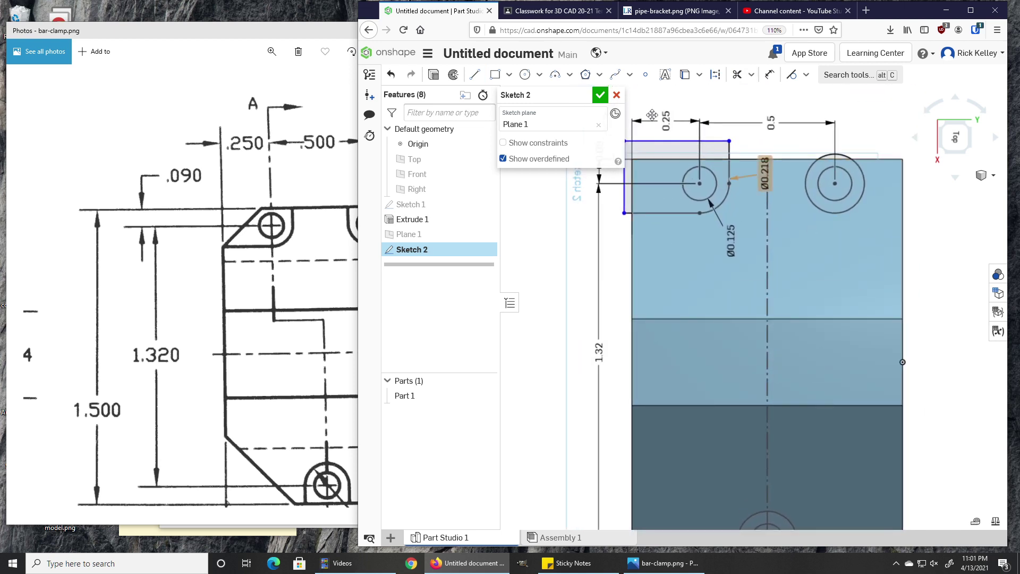
pyautogui.click(751, 75)
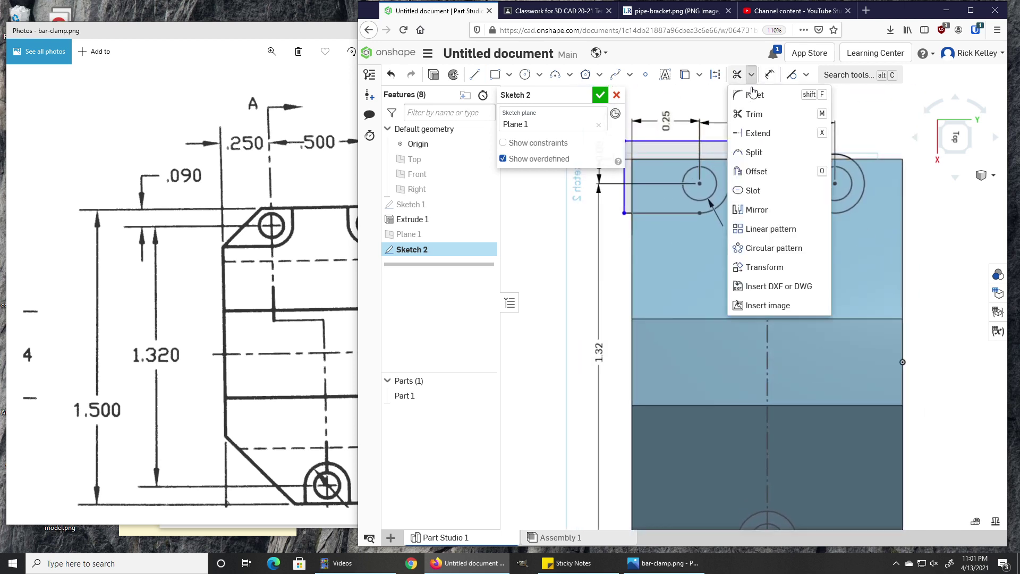
pyautogui.click(755, 210)
pyautogui.click(768, 214)
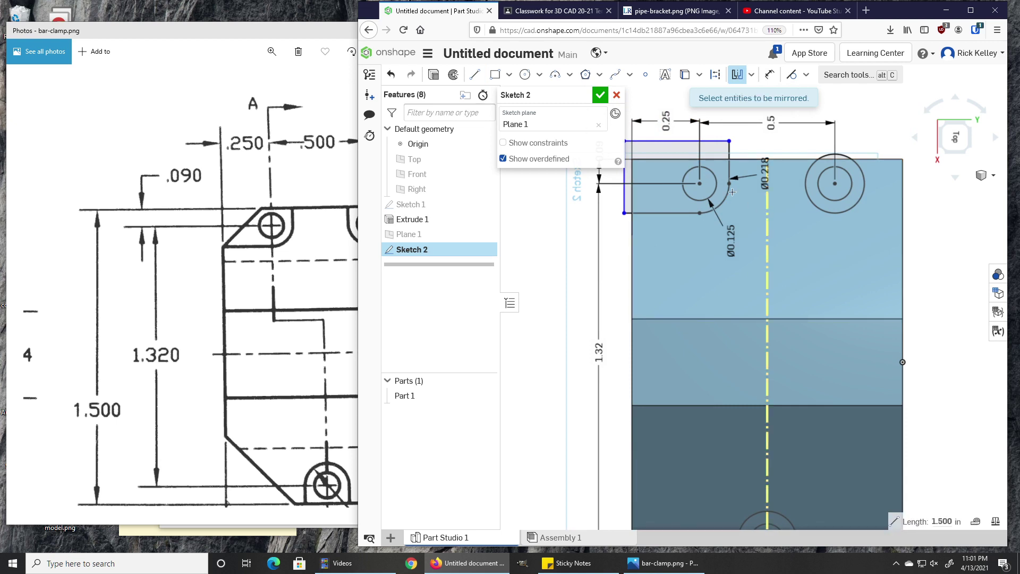
pyautogui.click(728, 176)
pyautogui.click(729, 164)
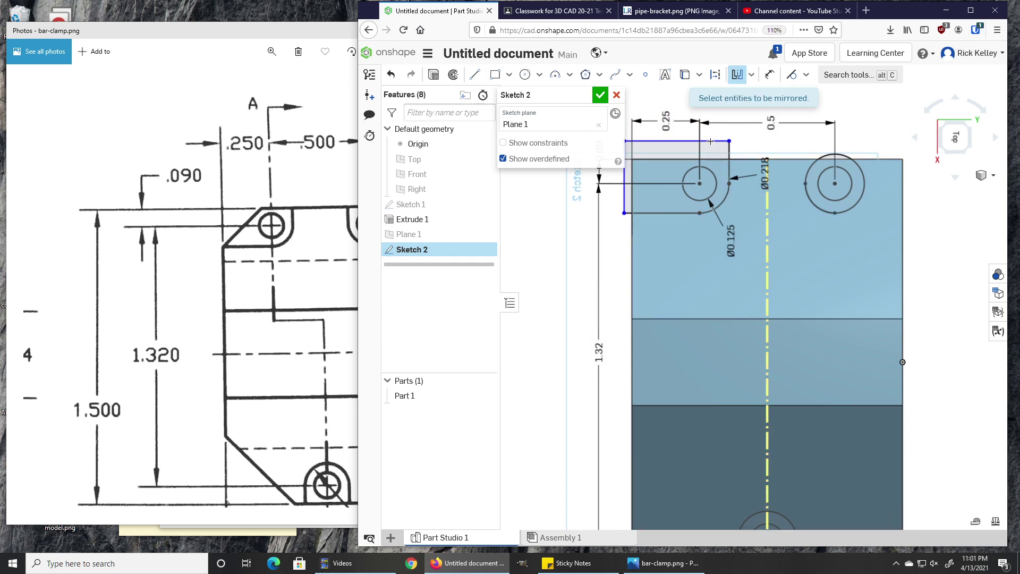
pyautogui.click(659, 142)
pyautogui.click(625, 194)
pyautogui.click(663, 214)
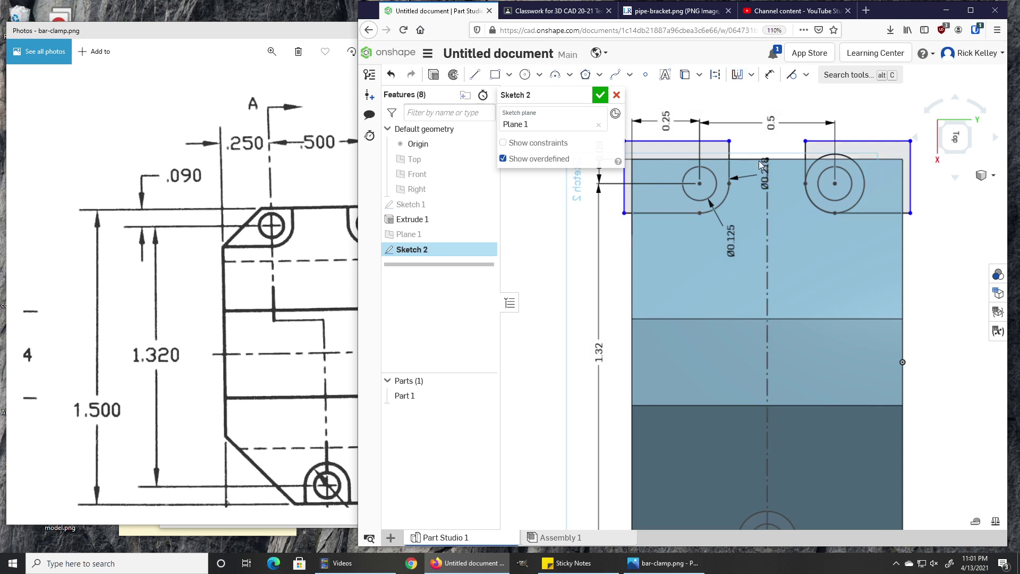
# Trim the upper-right outer circle to leave only the rounded inner corner of the mirrored outline.
pyautogui.press('m')
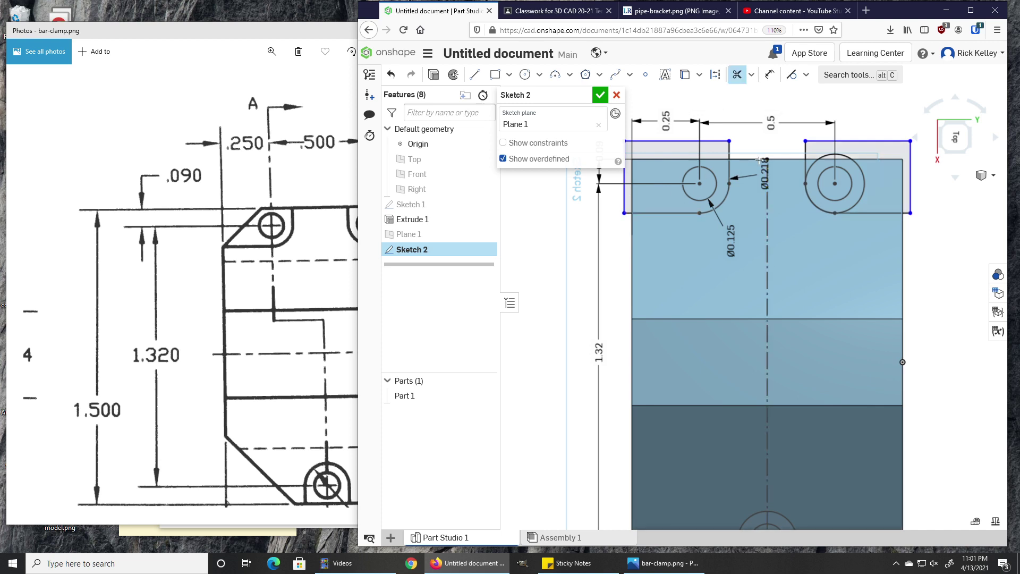
pyautogui.click(858, 170)
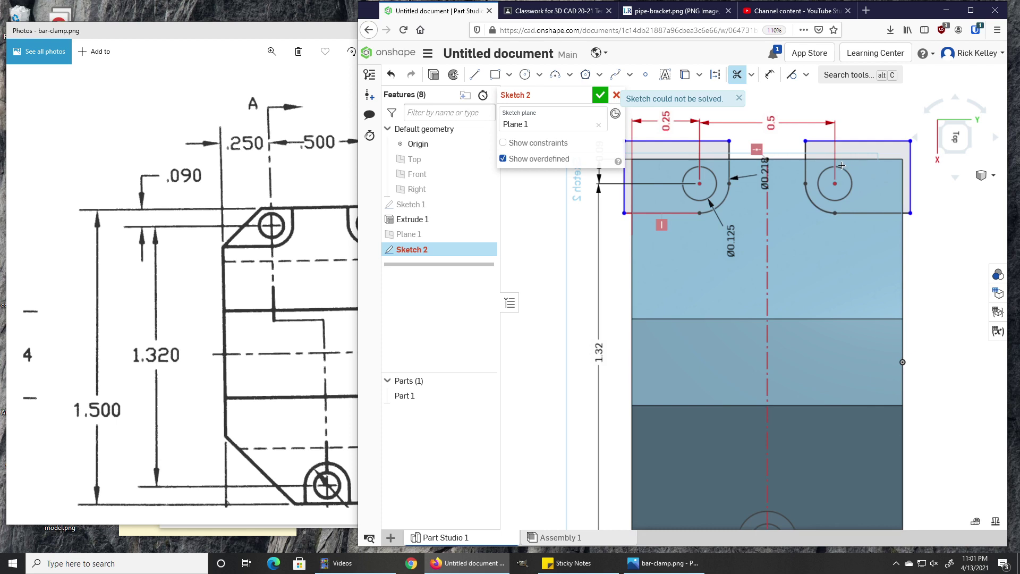
pyautogui.click(737, 75)
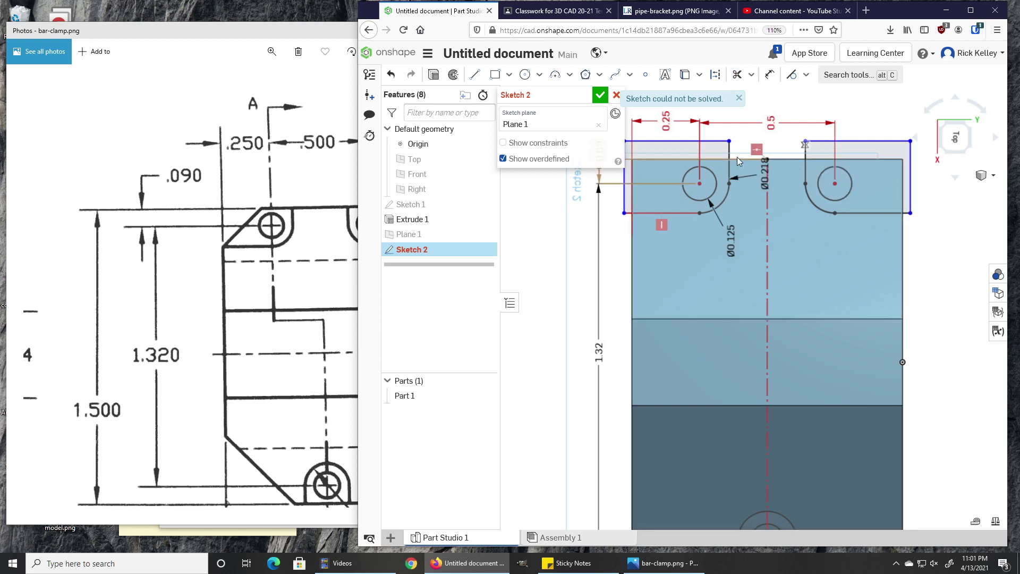
# Delete the conflicting 0.5 in dimension between the two upper hole centers.
pyautogui.moveTo(839, 175); pyautogui.dragTo(835, 200, button='middle')
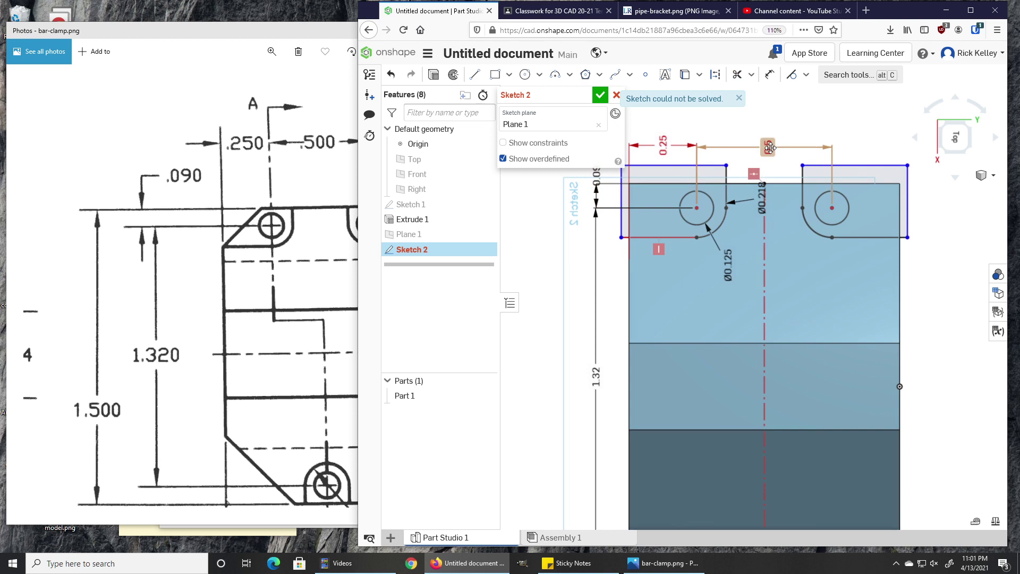
pyautogui.click(813, 148)
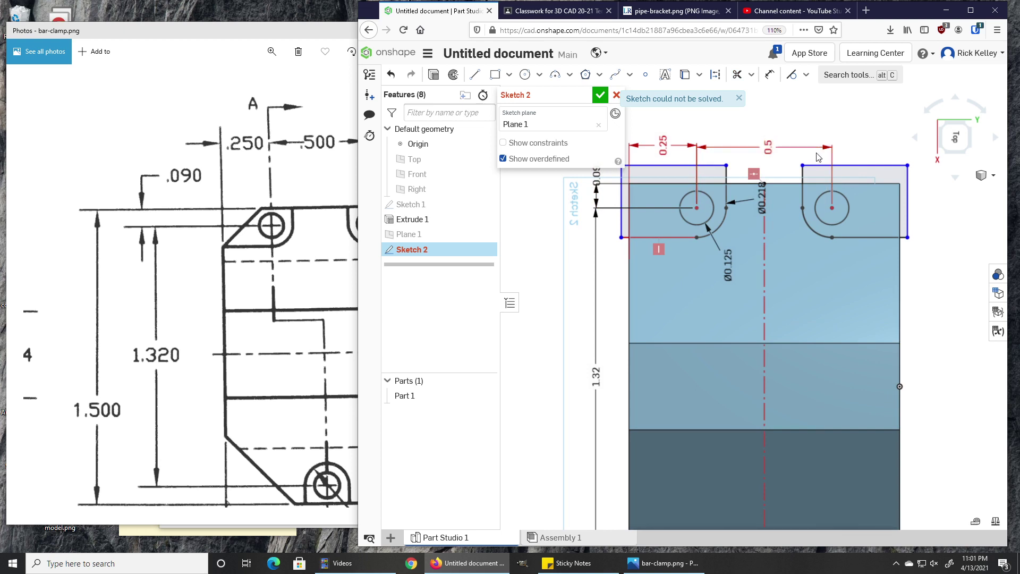
pyautogui.press('Delete')
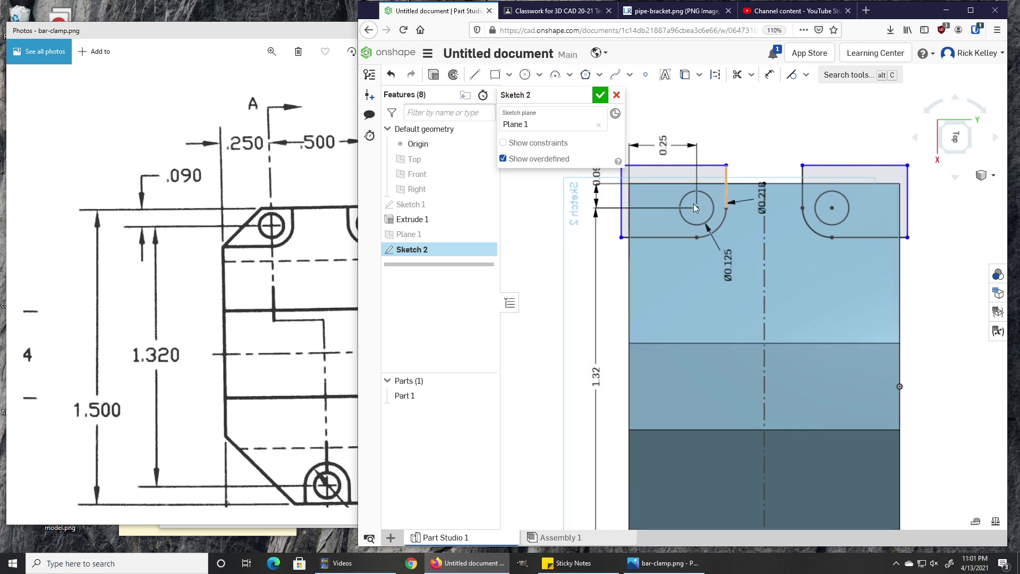
pyautogui.click(830, 224)
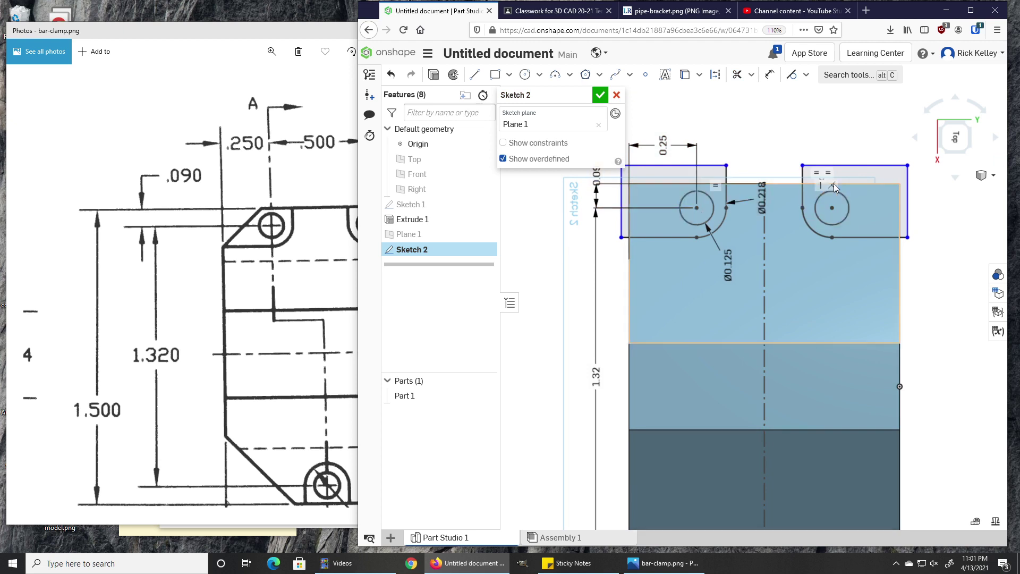
pyautogui.click(807, 219)
pyautogui.press('Escape')
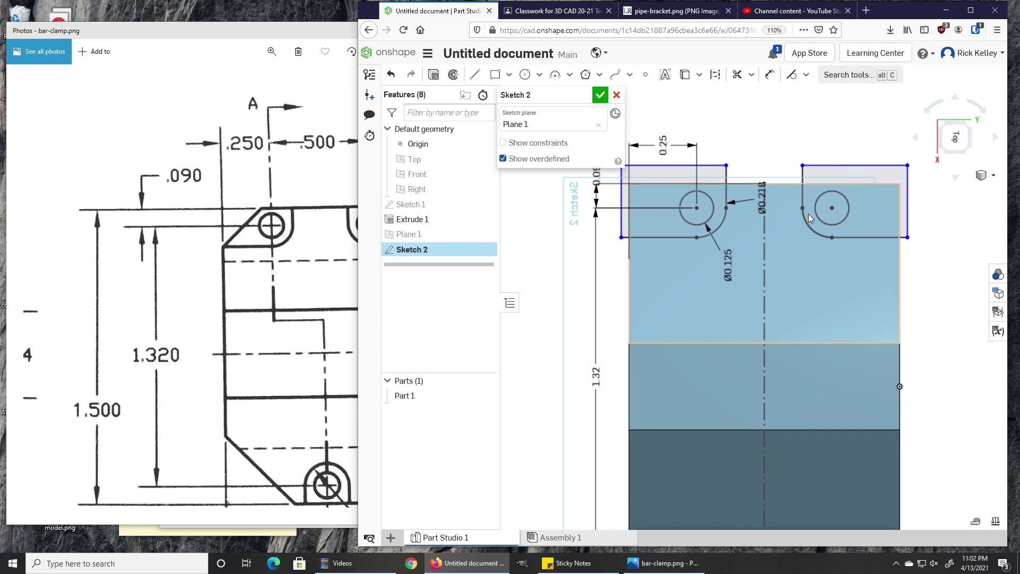
# Draw three connected lines from the lower outer circle down to the part's edge, along it and back up, about 0.085, 0.208 and 0.055 in long.
pyautogui.scroll(-1, 808, 214)
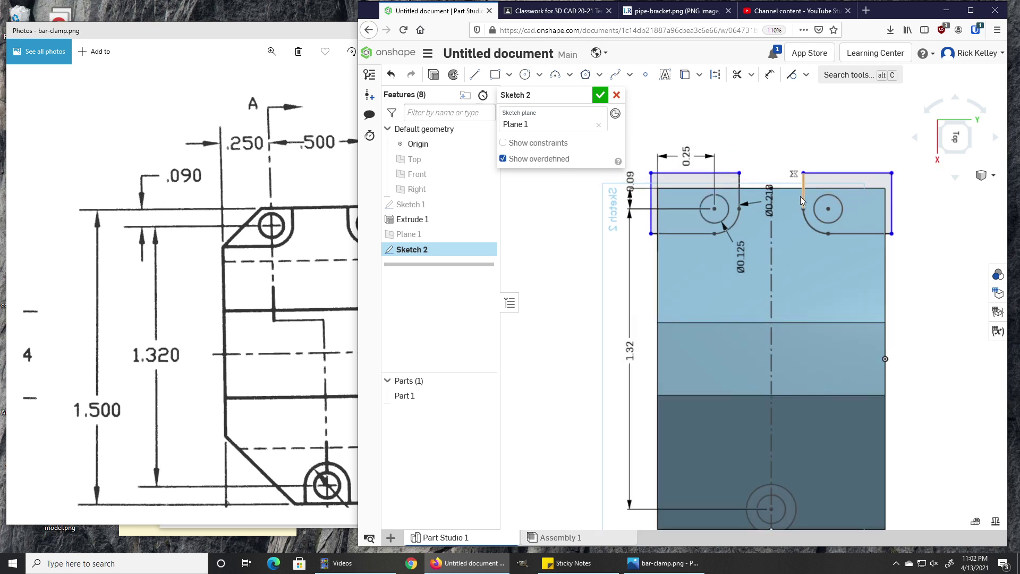
pyautogui.scroll(-1, 801, 201)
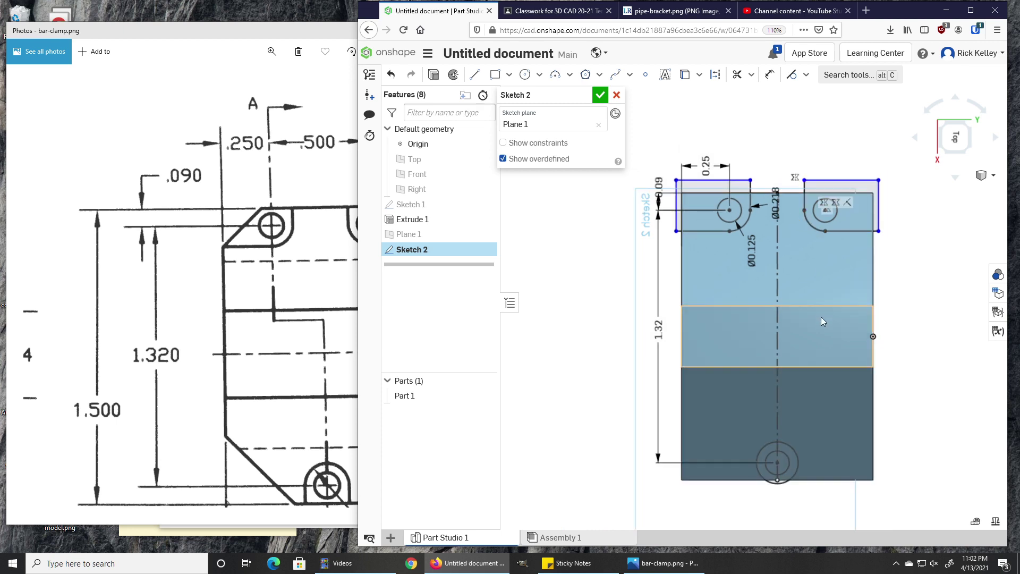
pyautogui.moveTo(820, 317); pyautogui.dragTo(808, 223, button='middle')
pyautogui.scroll(3, 793, 355)
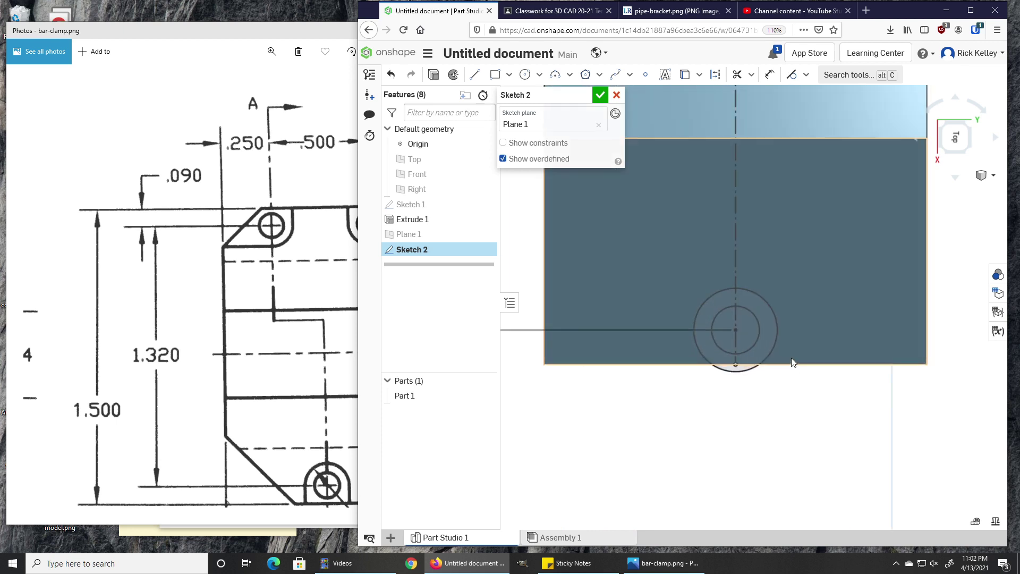
pyautogui.press('l')
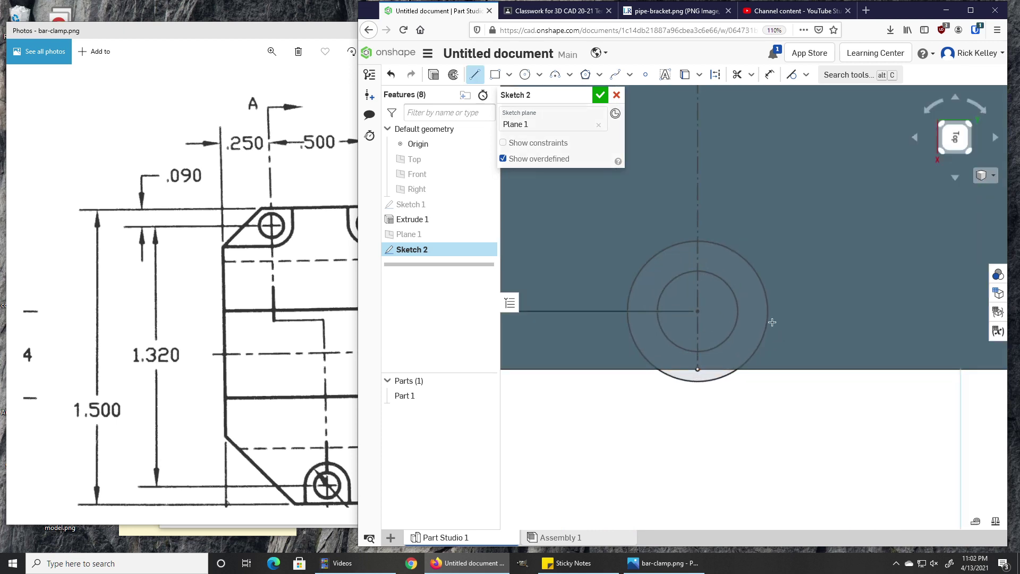
pyautogui.click(768, 314)
pyautogui.click(768, 367)
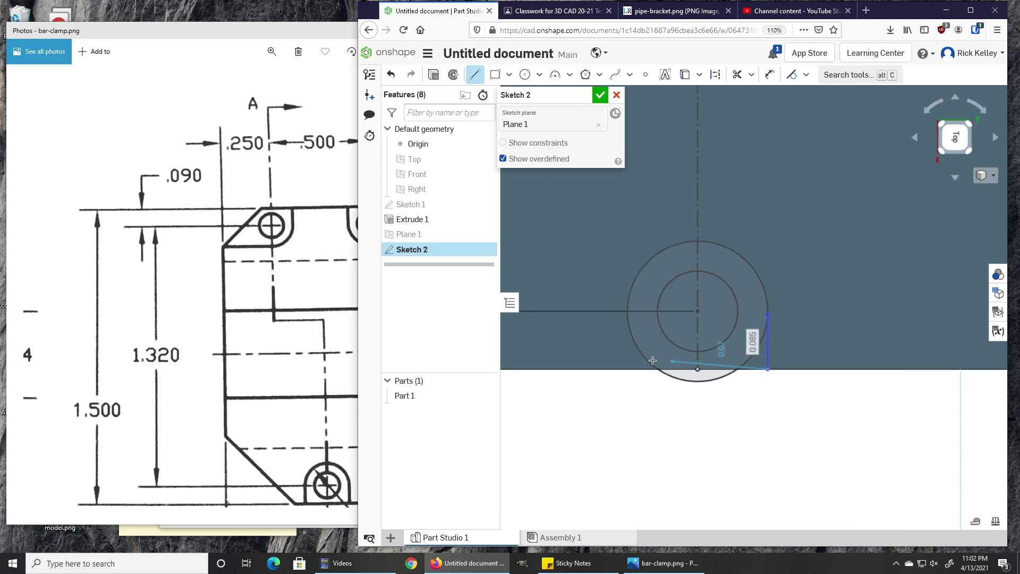
pyautogui.click(633, 369)
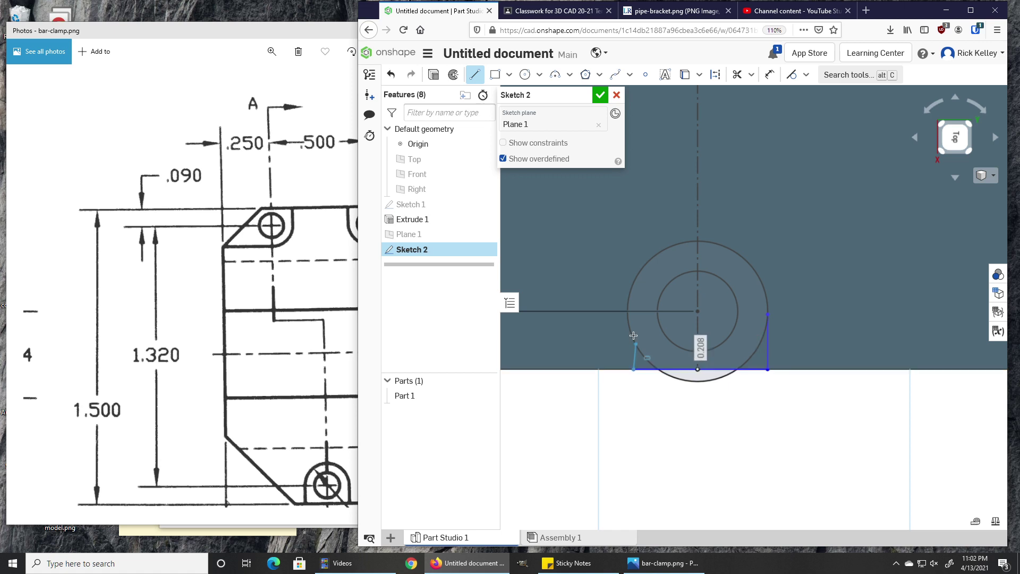
pyautogui.click(633, 330)
pyautogui.press('Escape')
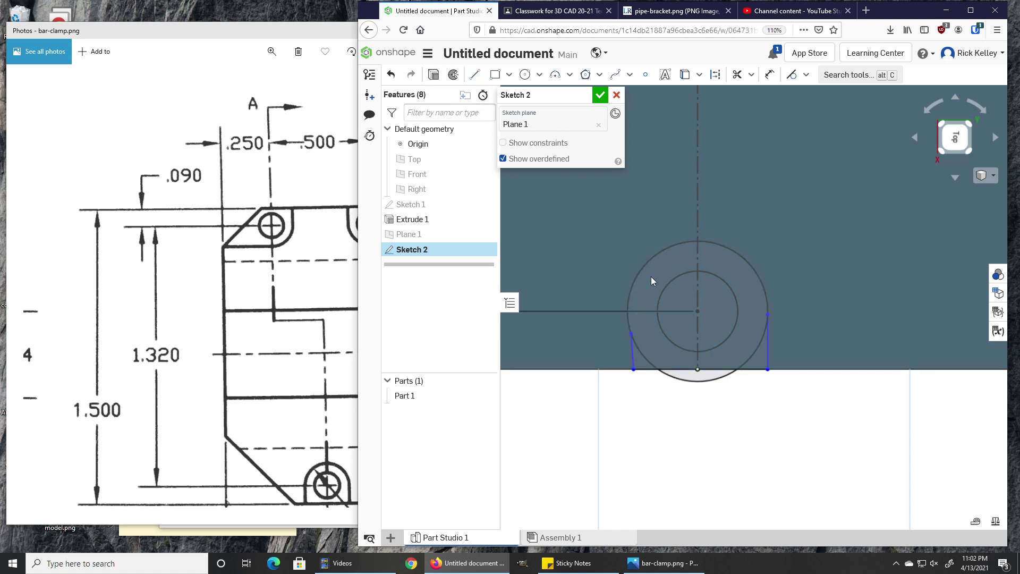
# Apply a Horizontal constraint to the two side lines of the lower tab.
pyautogui.press('h')
pyautogui.click(768, 354)
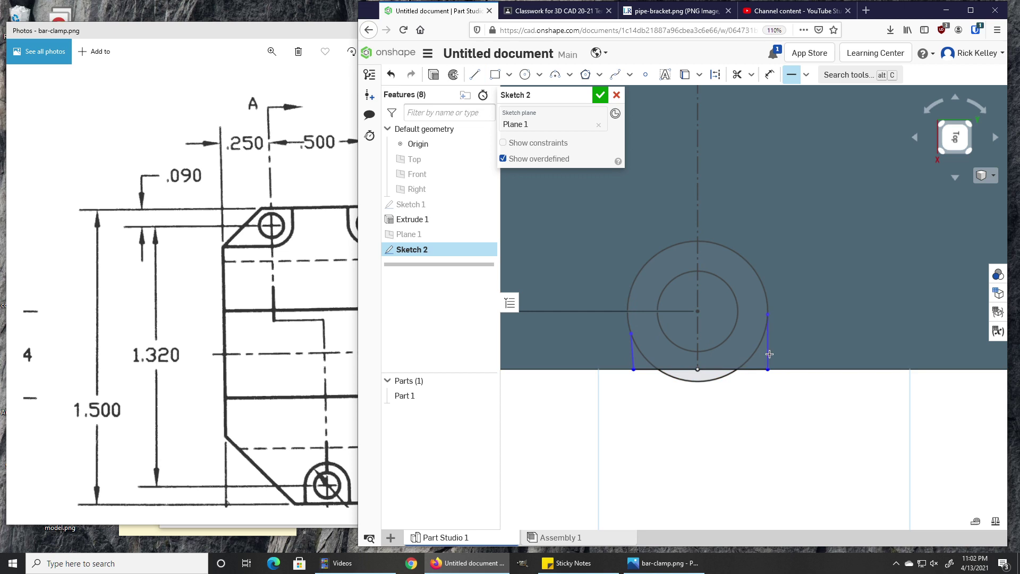
pyautogui.click(631, 358)
# Make both side lines of the lower tab tangent to the outer circle around the lower hole.
pyautogui.press('t')
pyautogui.click(630, 342)
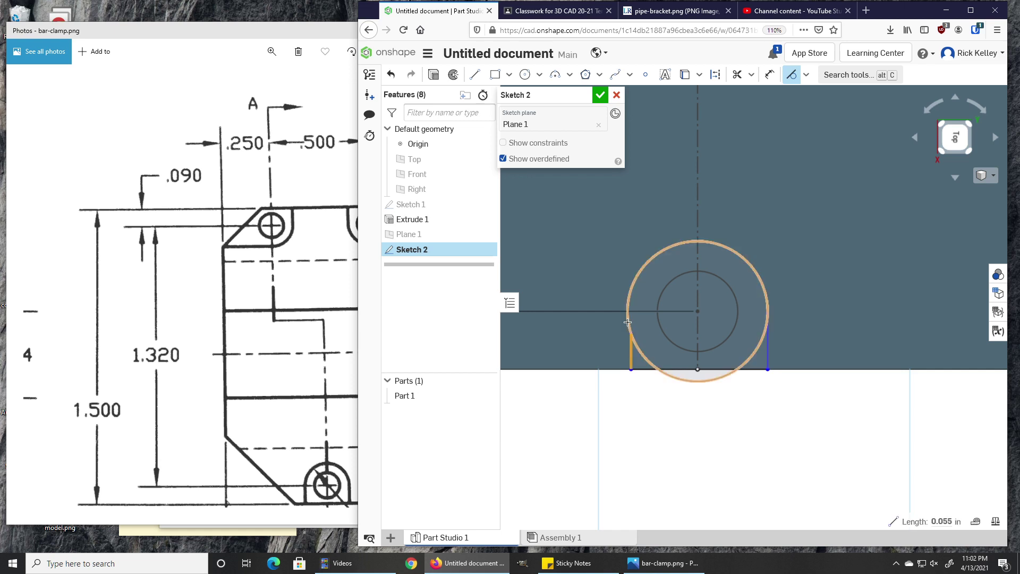
pyautogui.click(636, 342)
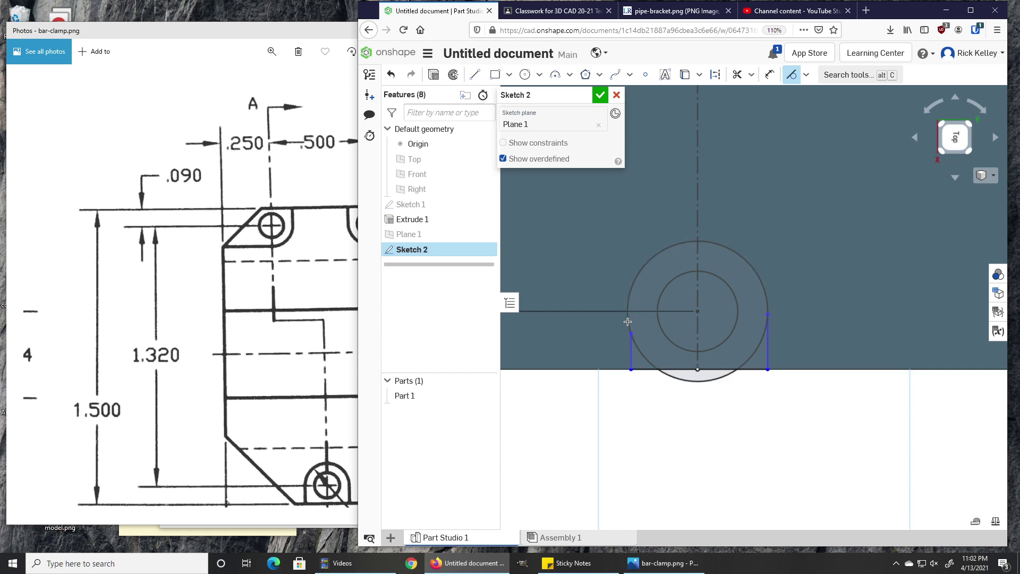
pyautogui.click(767, 328)
pyautogui.click(765, 300)
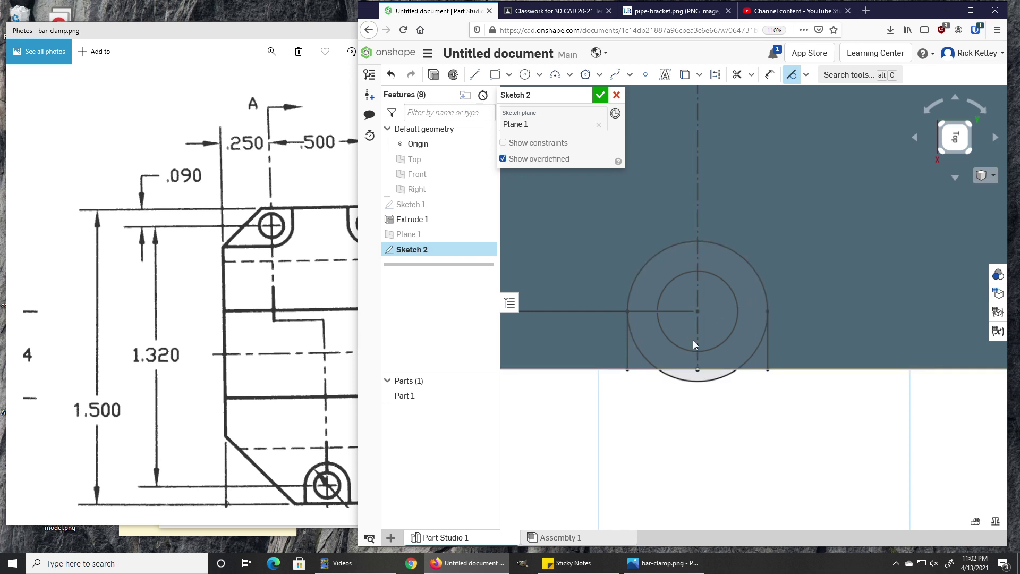
pyautogui.click(805, 74)
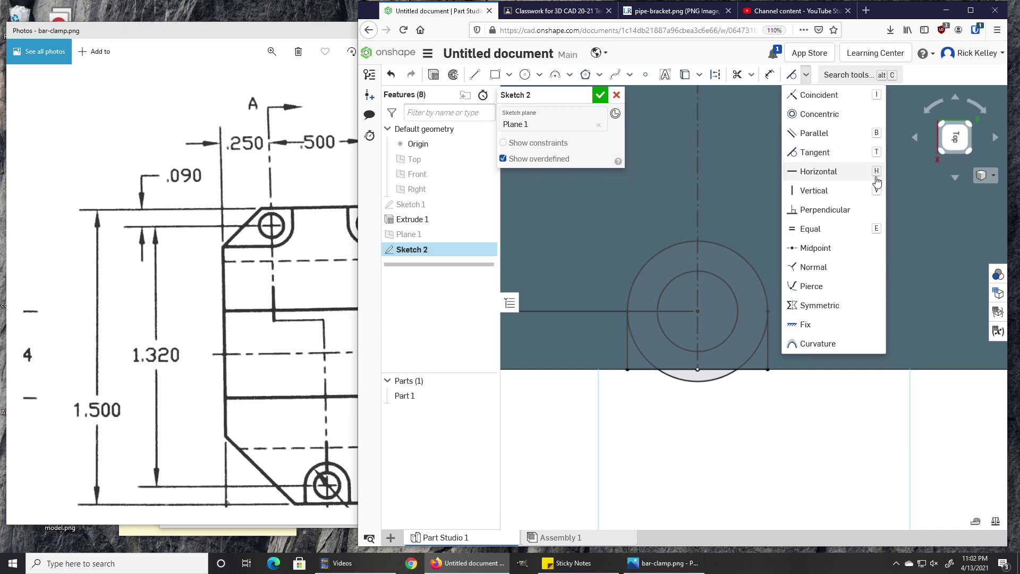
# Trim the lower arcs of the outer circle around the lower hole so the tab keeps only its upper arc and straight sides.
pyautogui.click(806, 75)
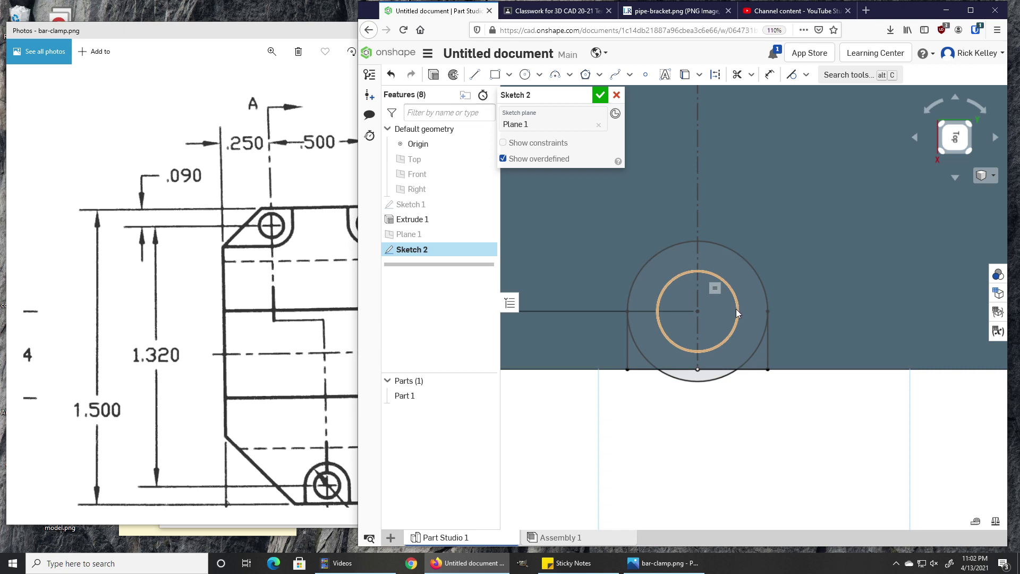
pyautogui.press('m')
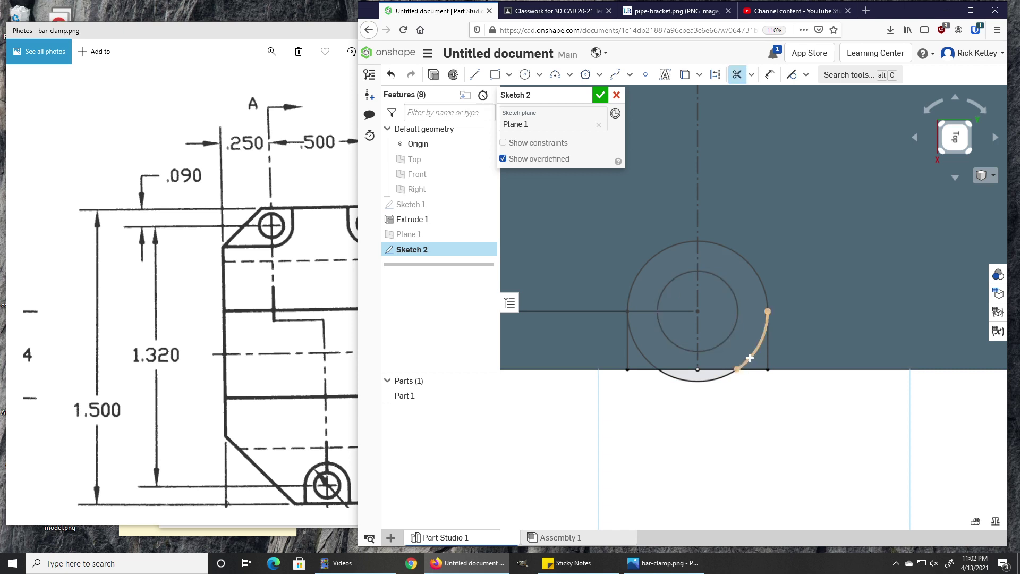
pyautogui.click(697, 378)
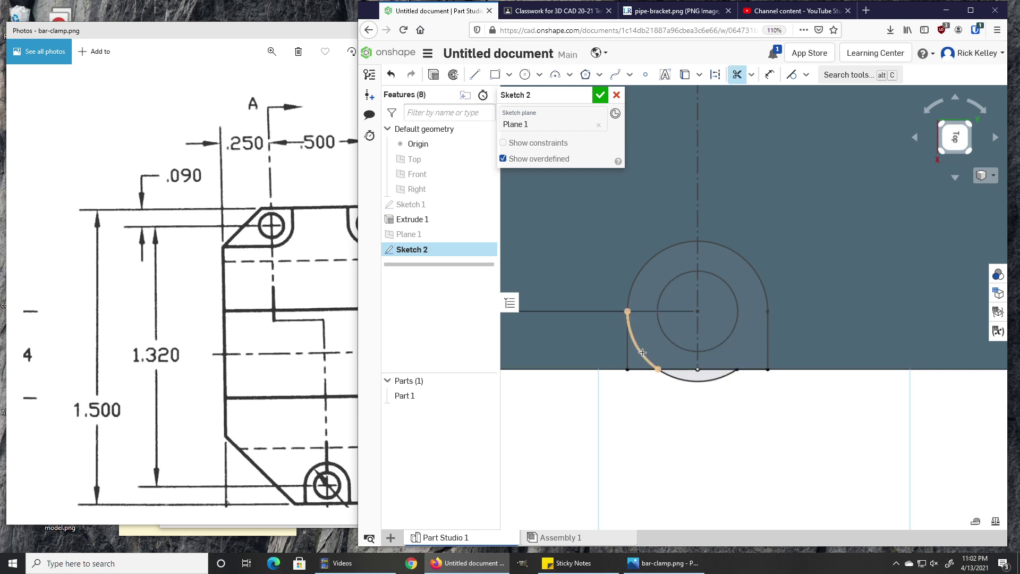
pyautogui.click(672, 381)
pyautogui.click(680, 381)
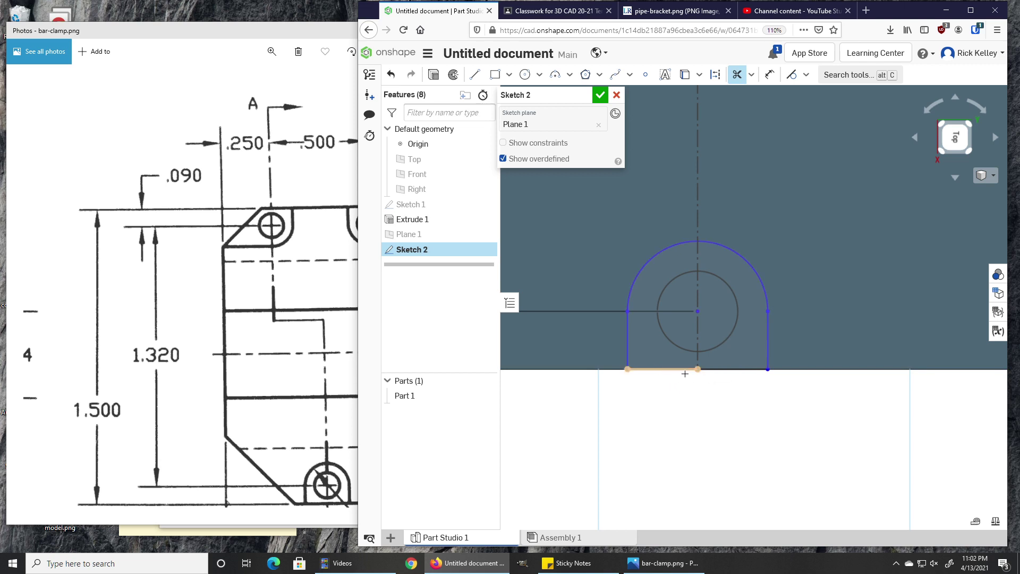
pyautogui.click(661, 368)
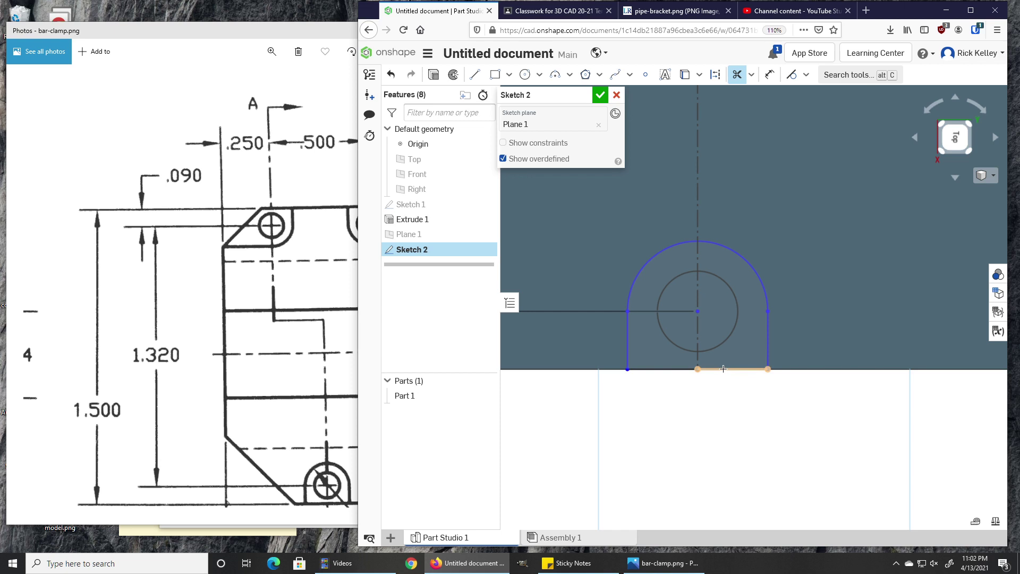
pyautogui.click(647, 362)
pyautogui.press('Escape')
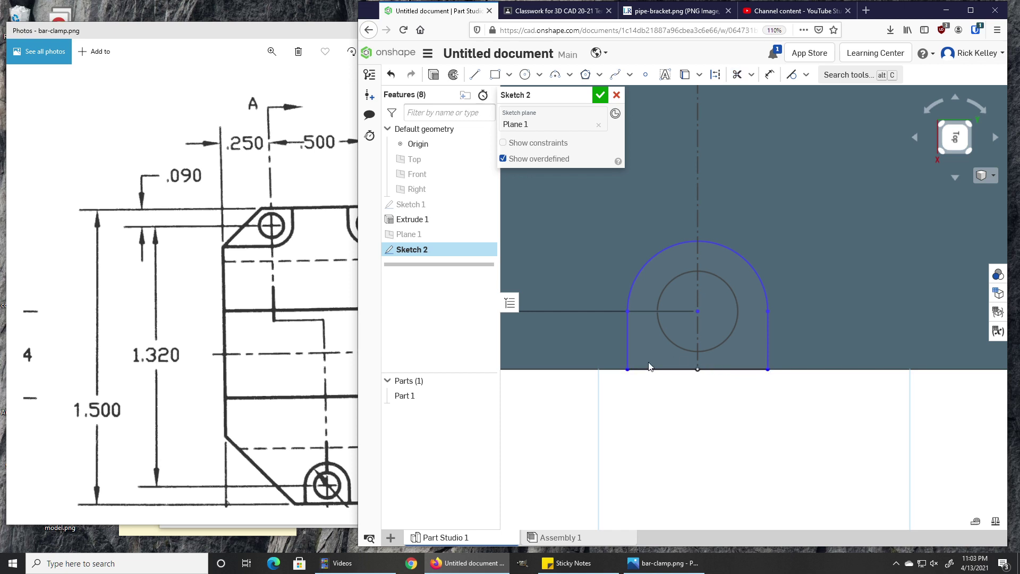
# Check the constraints on the lower tab's edge line and finish the sketch of the holes and tab outlines.
pyautogui.click(681, 368)
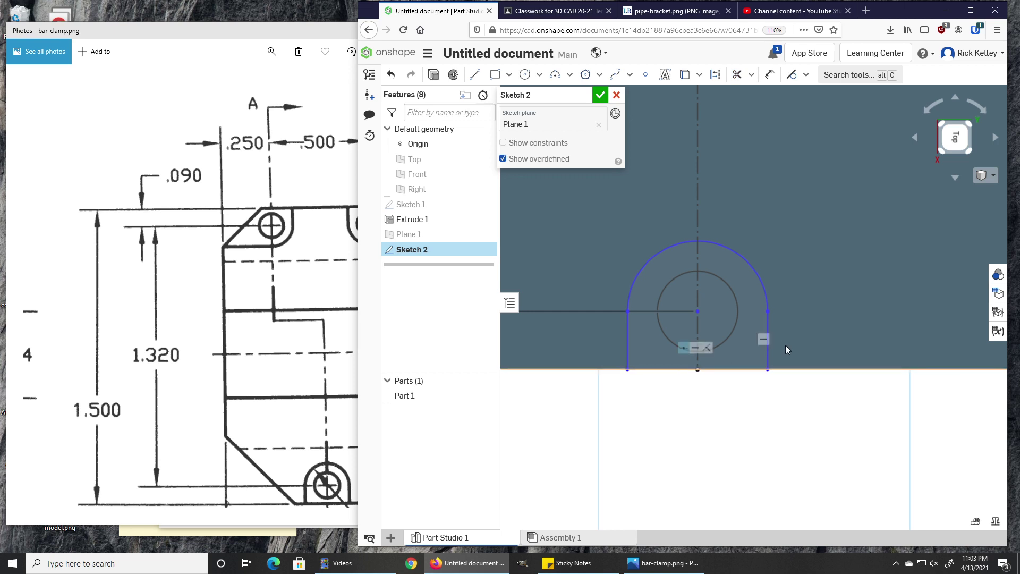
pyautogui.click(739, 266)
pyautogui.scroll(-5, 639, 345)
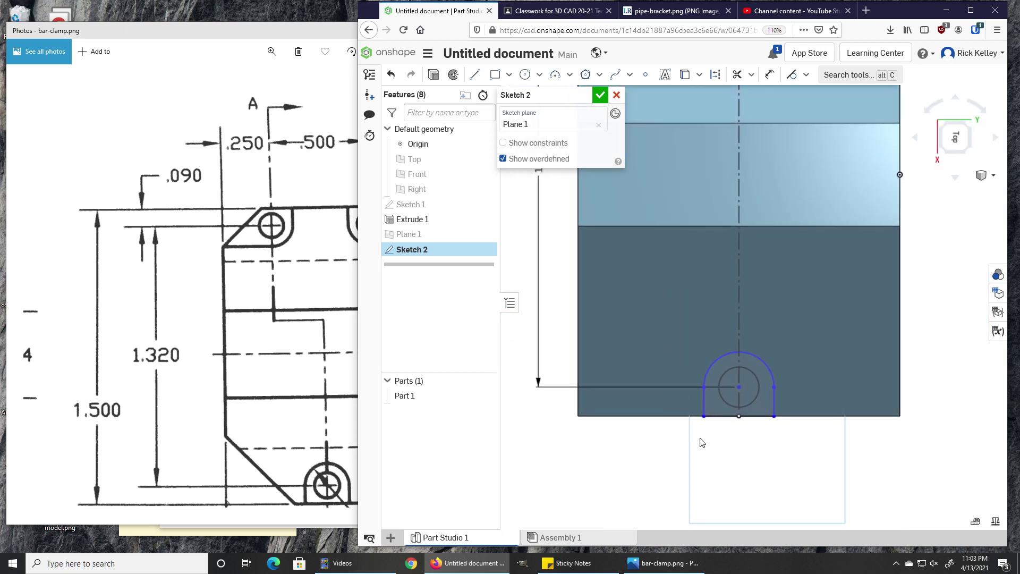
pyautogui.scroll(-3, 704, 443)
pyautogui.moveTo(695, 438); pyautogui.dragTo(704, 394, button='right')
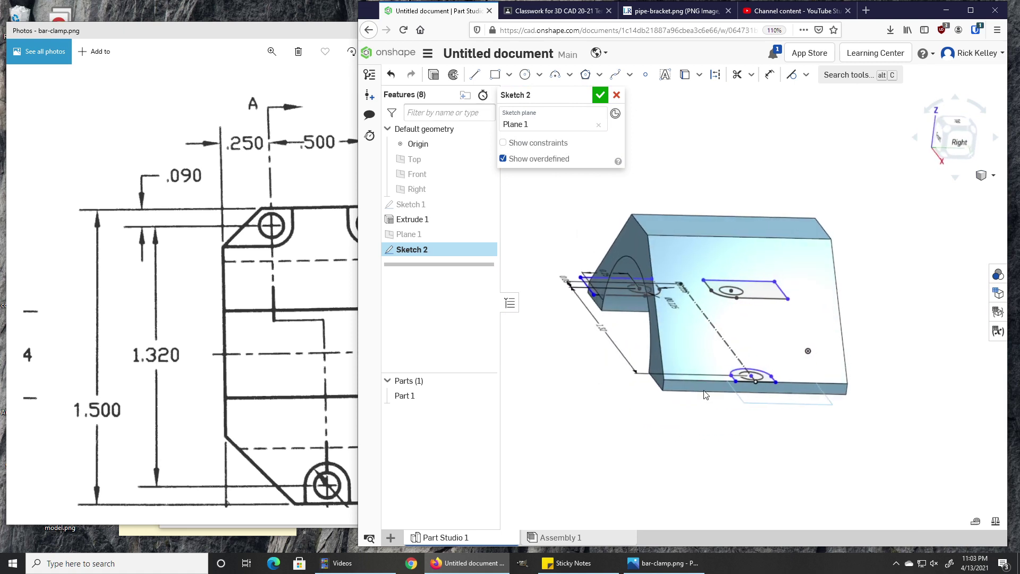
pyautogui.click(600, 95)
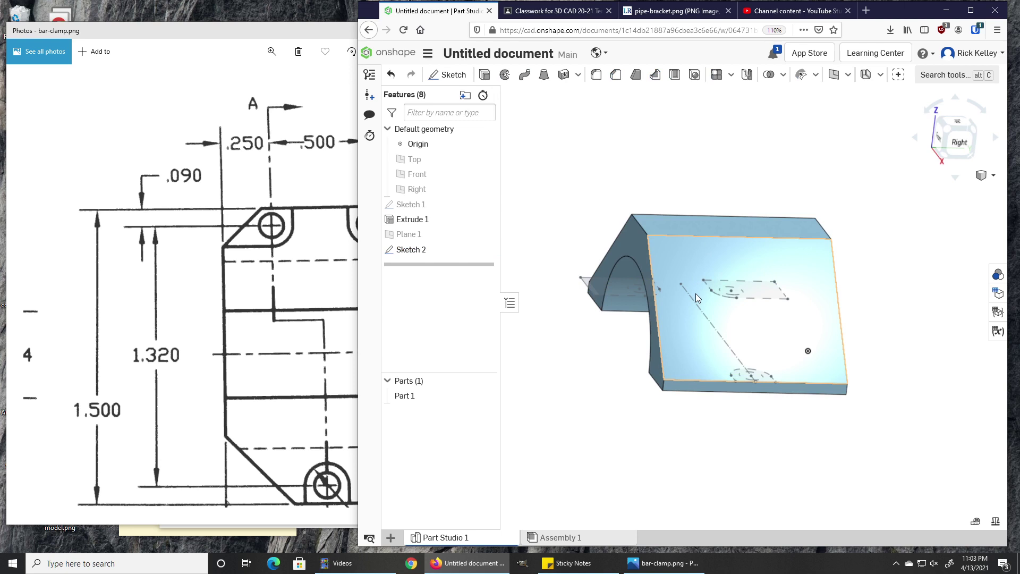
# Start a new Extrude and make the clamp body transparent to expose the sketch regions inside it.
pyautogui.click(485, 76)
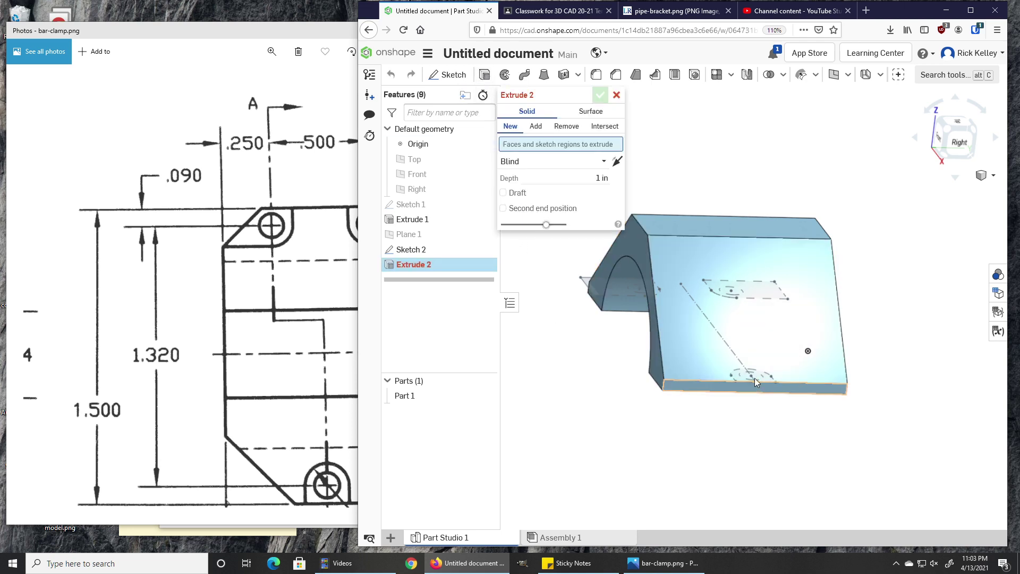
pyautogui.scroll(5, 754, 376)
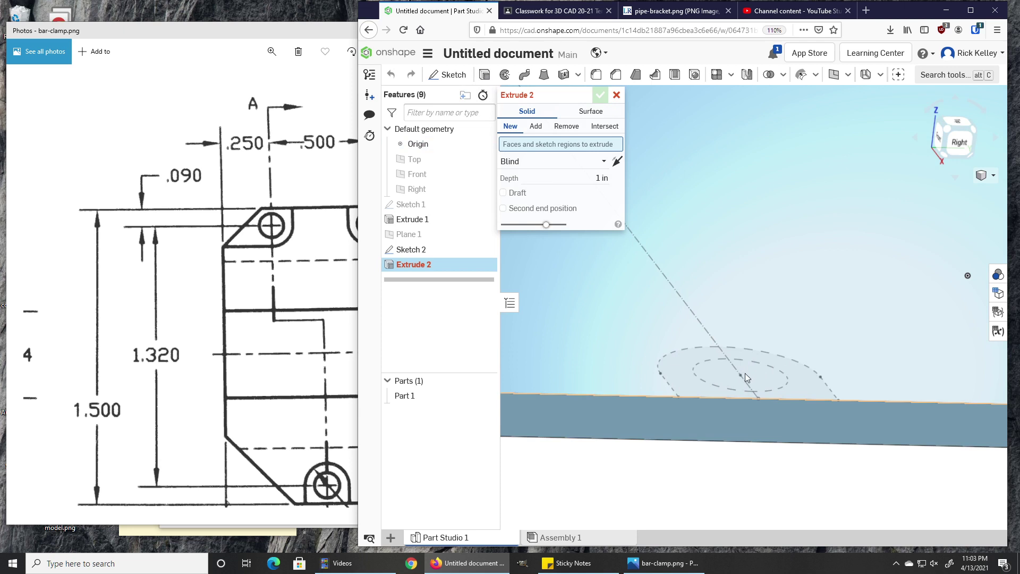
pyautogui.scroll(-5, 750, 247)
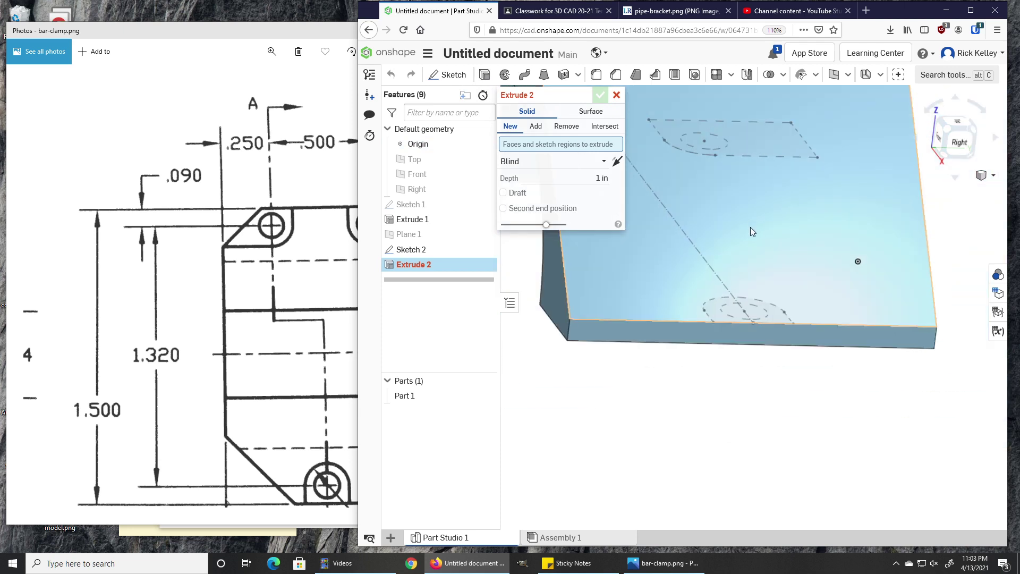
pyautogui.scroll(3, 750, 228)
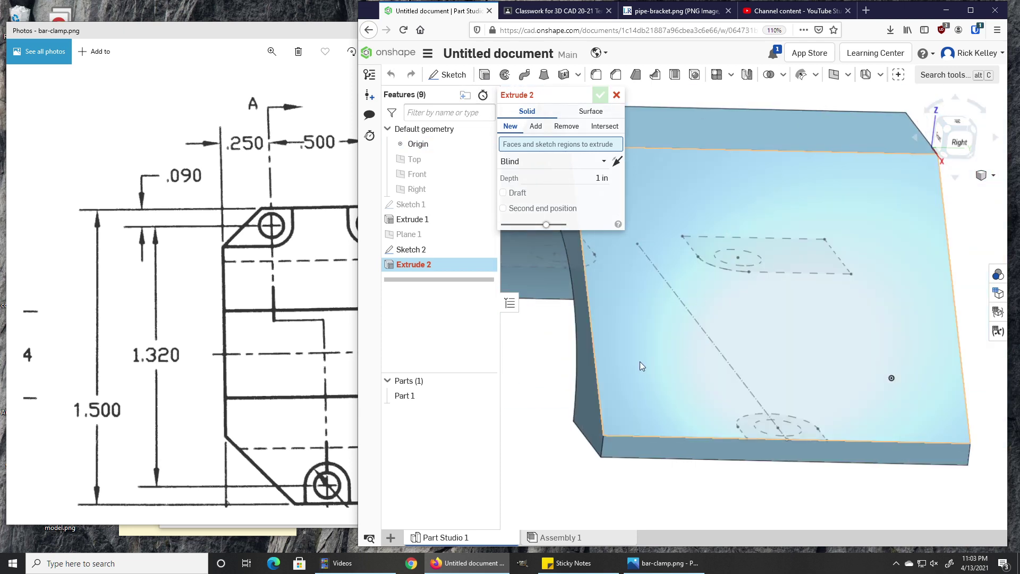
pyautogui.rightClick(641, 366)
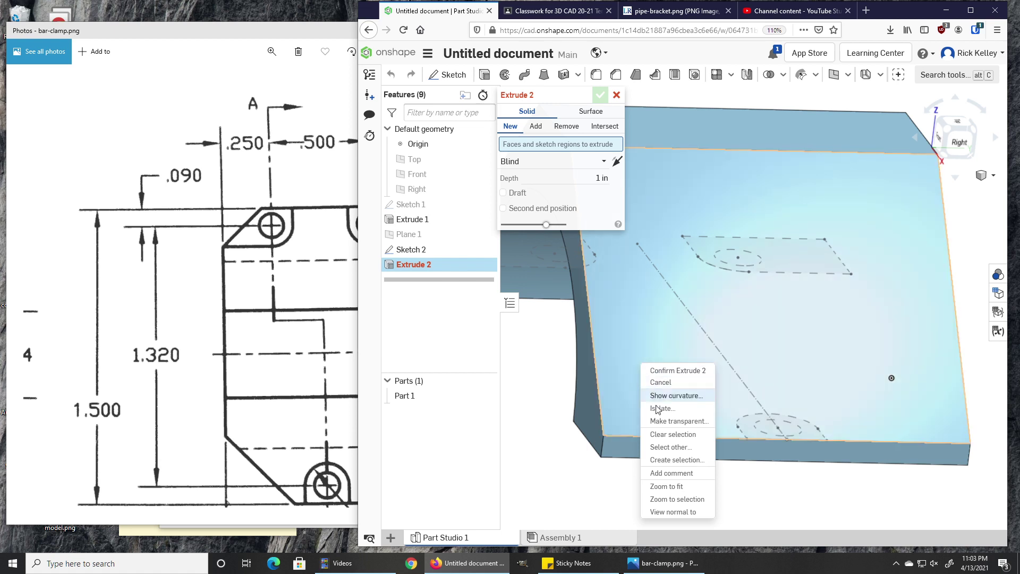
pyautogui.click(662, 421)
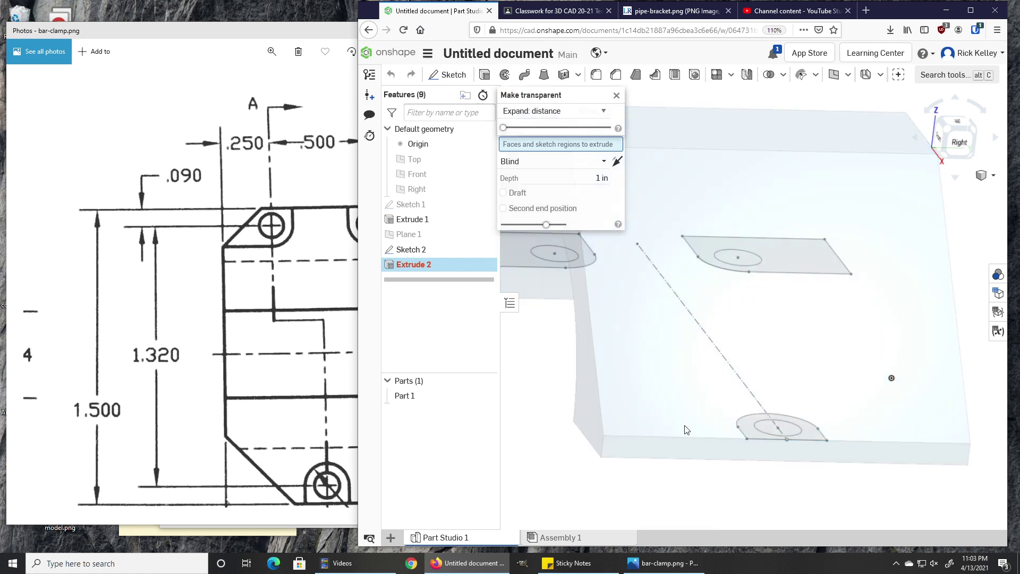
# Select the three inner mounting-hole circles of Sketch 2 as the regions to extrude.
pyautogui.scroll(2, 774, 428)
pyautogui.click(772, 429)
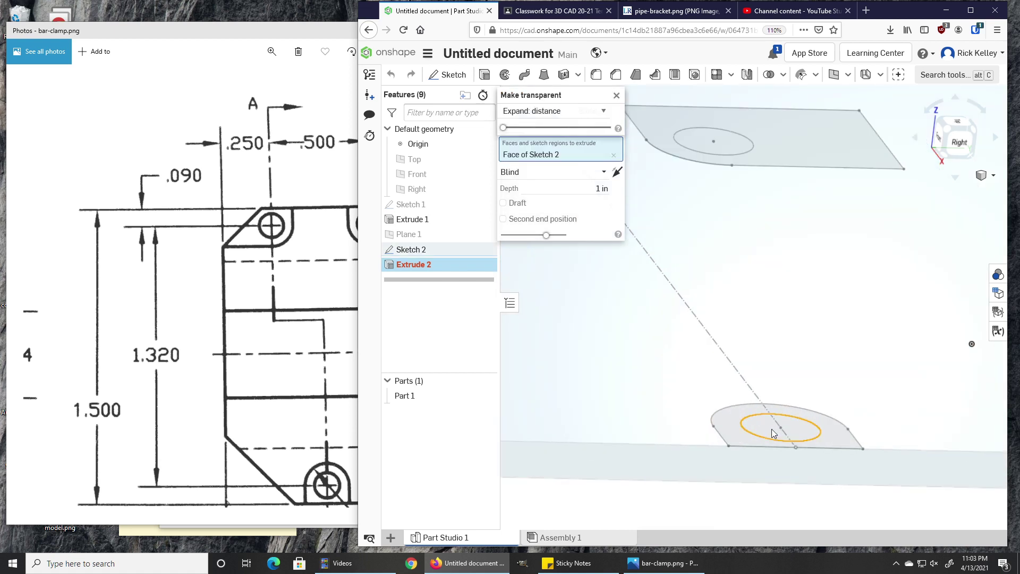
pyautogui.click(714, 155)
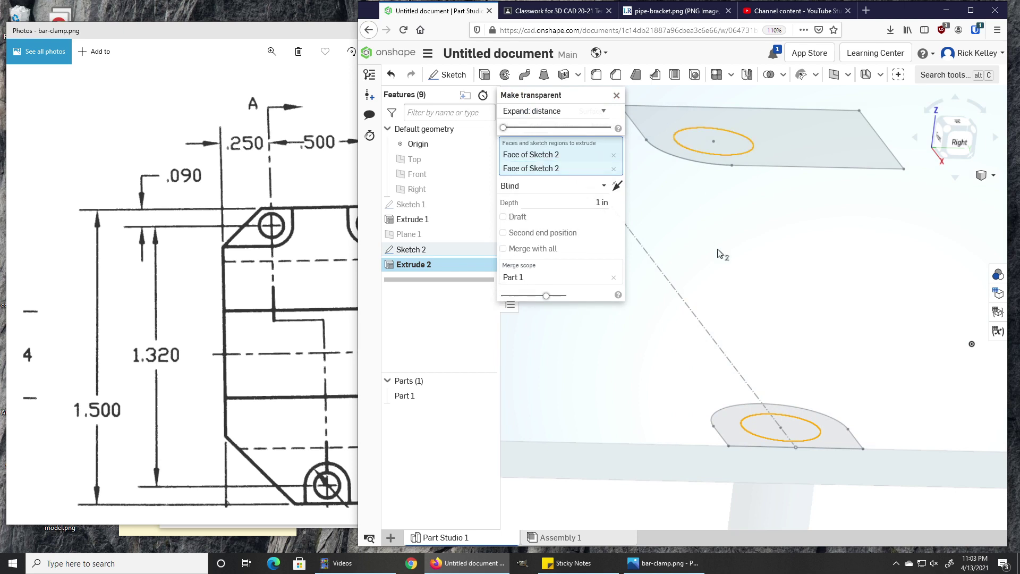
pyautogui.scroll(3, 724, 276)
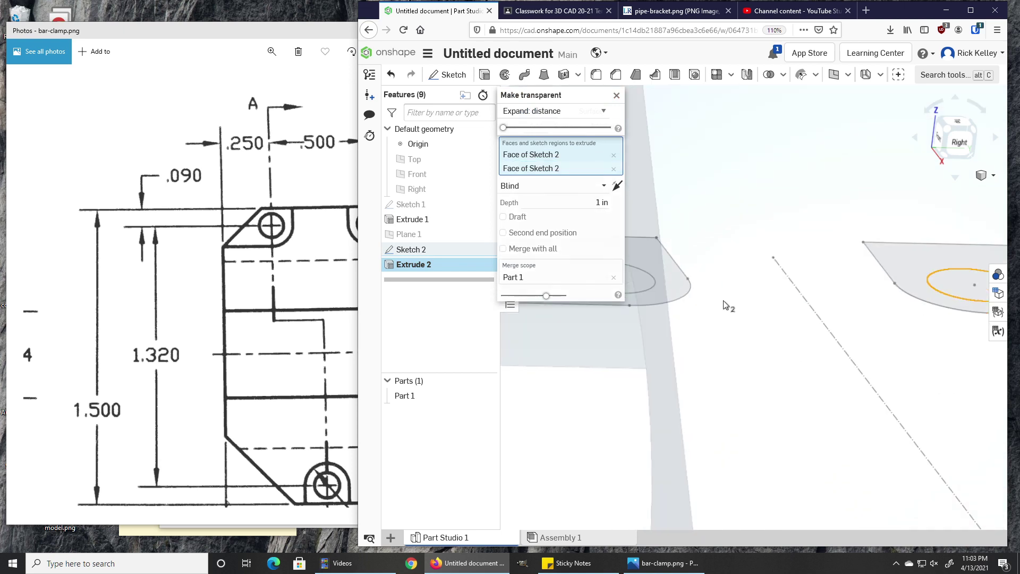
pyautogui.click(642, 281)
pyautogui.scroll(-3, 711, 333)
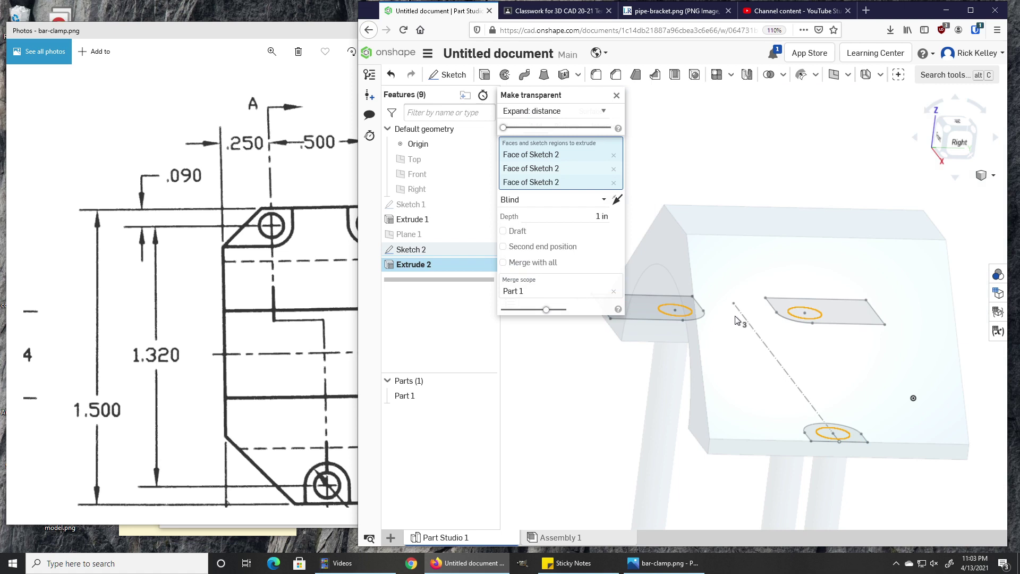
pyautogui.scroll(-3, 714, 332)
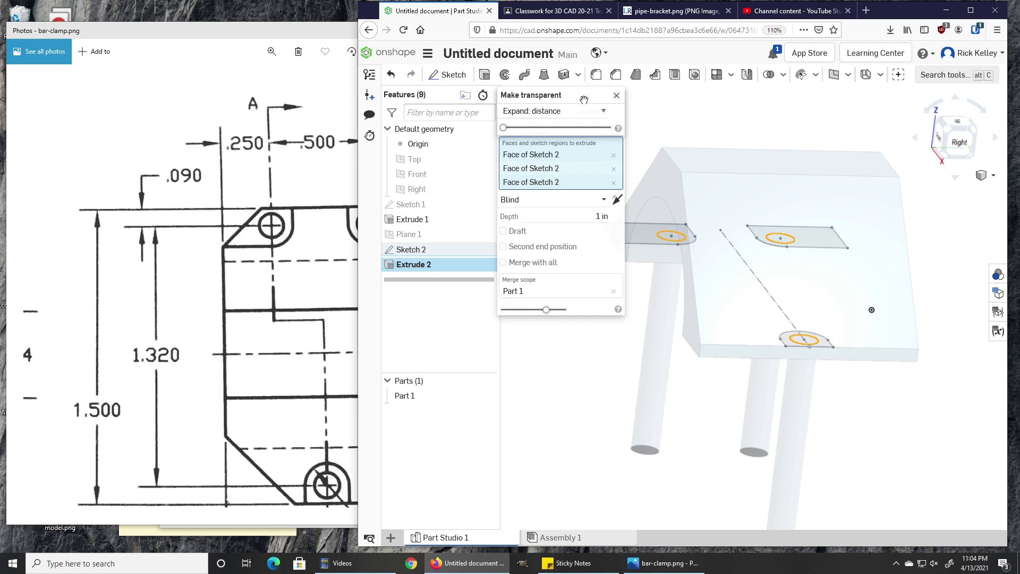
# Cut the three mounting holes through the part with a symmetric Remove extrude 1 in deep.
pyautogui.moveTo(553, 98); pyautogui.dragTo(686, 95)
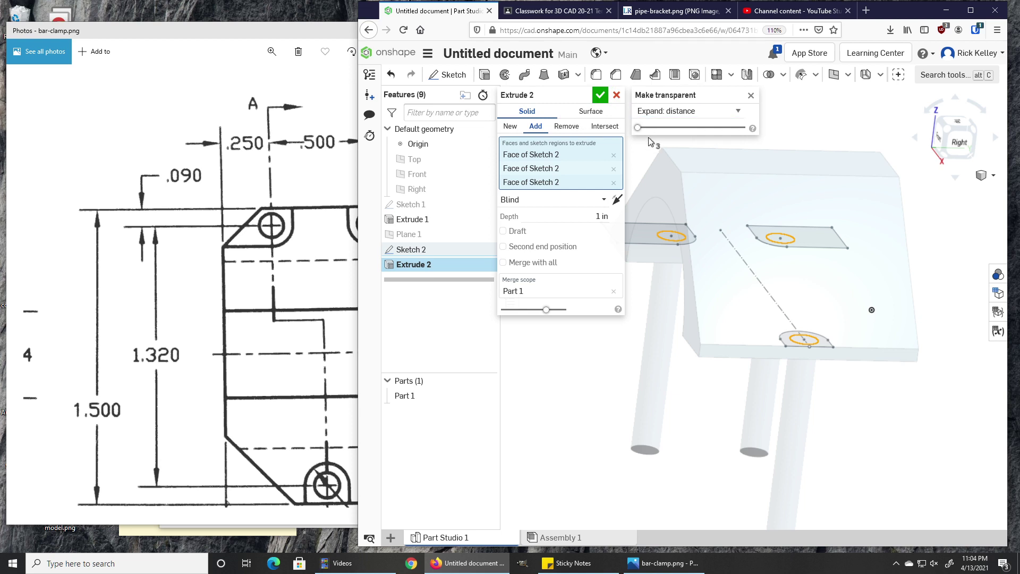
pyautogui.click(566, 128)
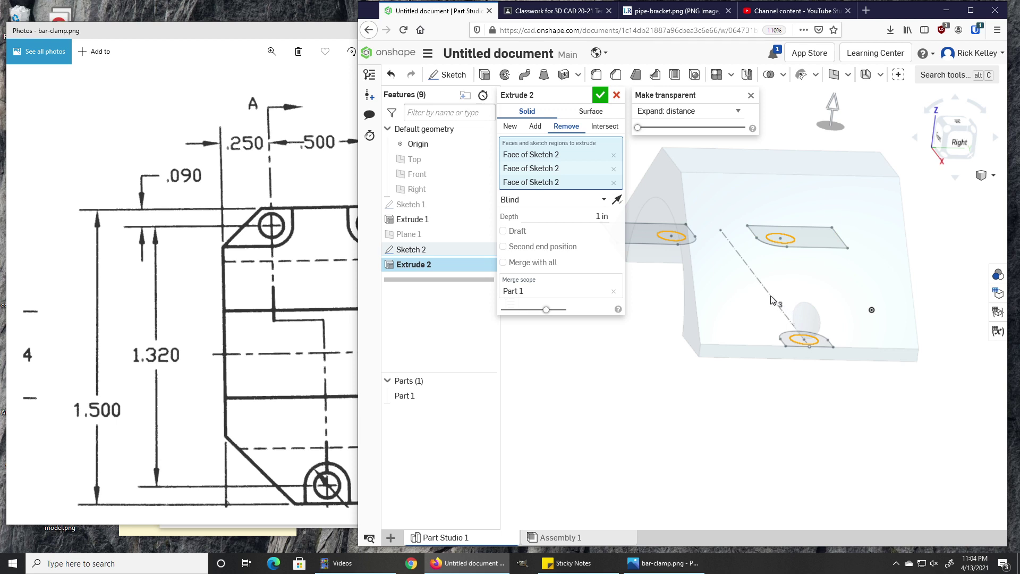
pyautogui.click(578, 205)
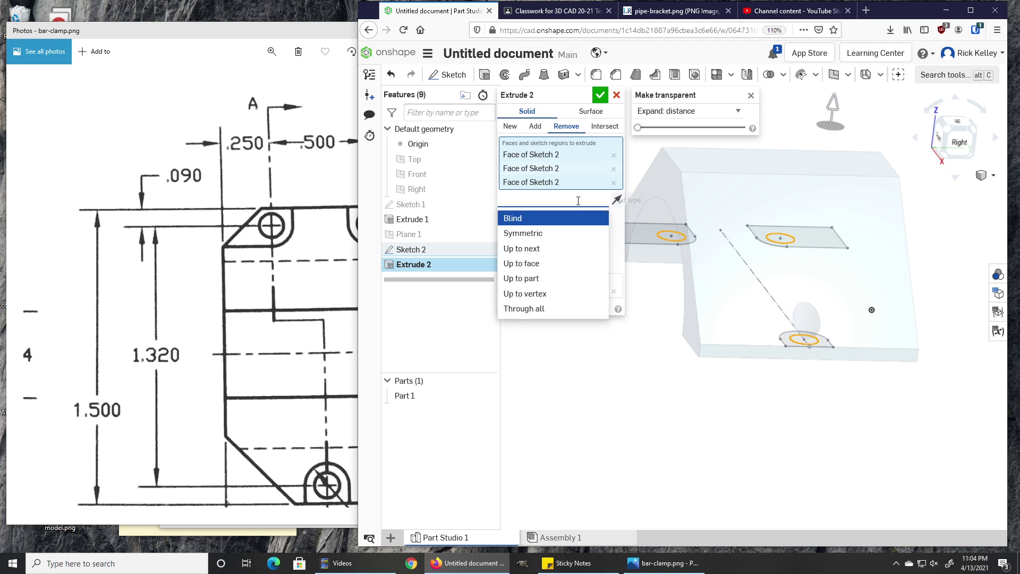
pyautogui.click(544, 235)
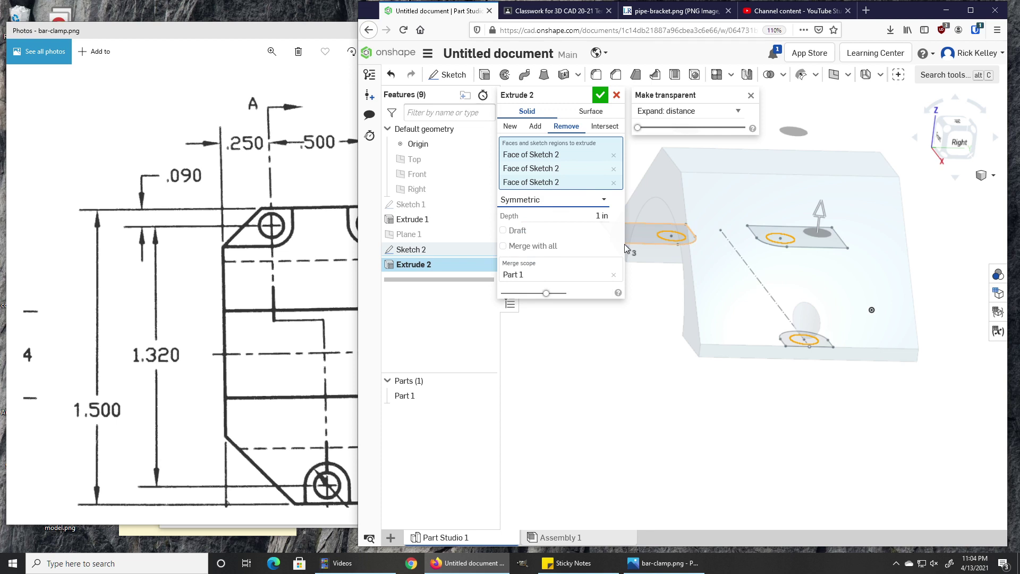
pyautogui.click(601, 96)
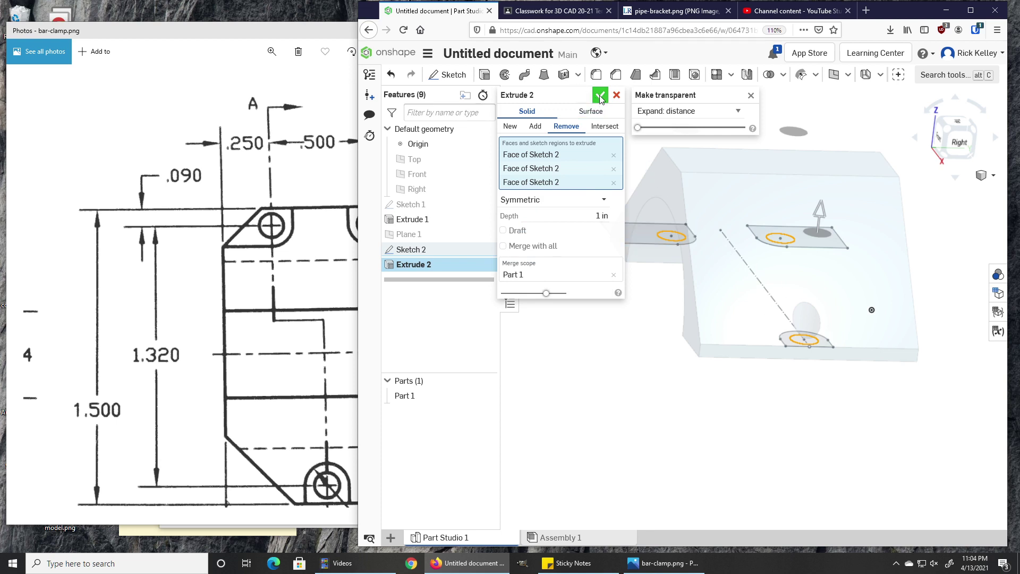
# Return the part to its opaque display and examine the newly cut holes.
pyautogui.rightClick(842, 260)
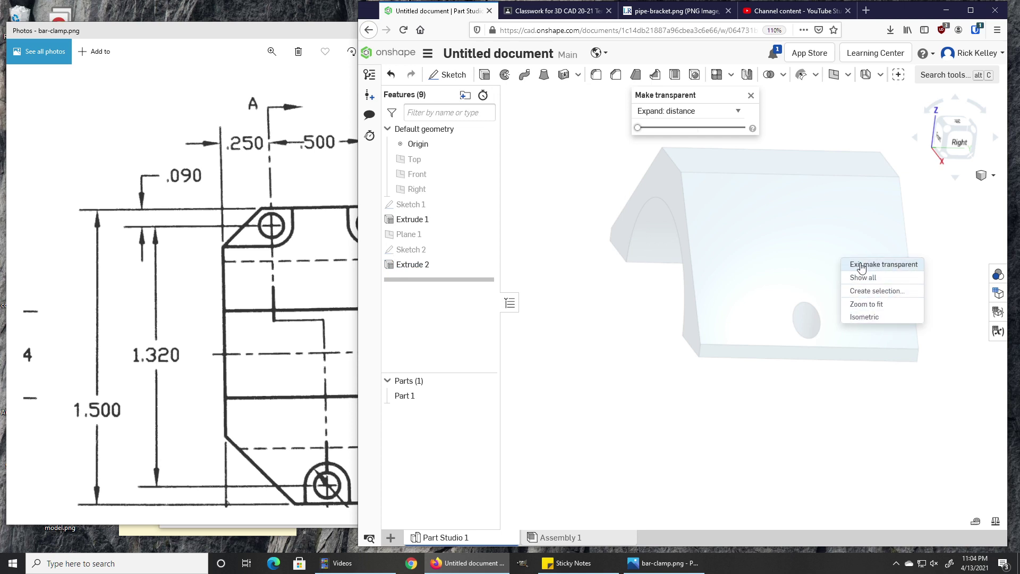
pyautogui.click(861, 264)
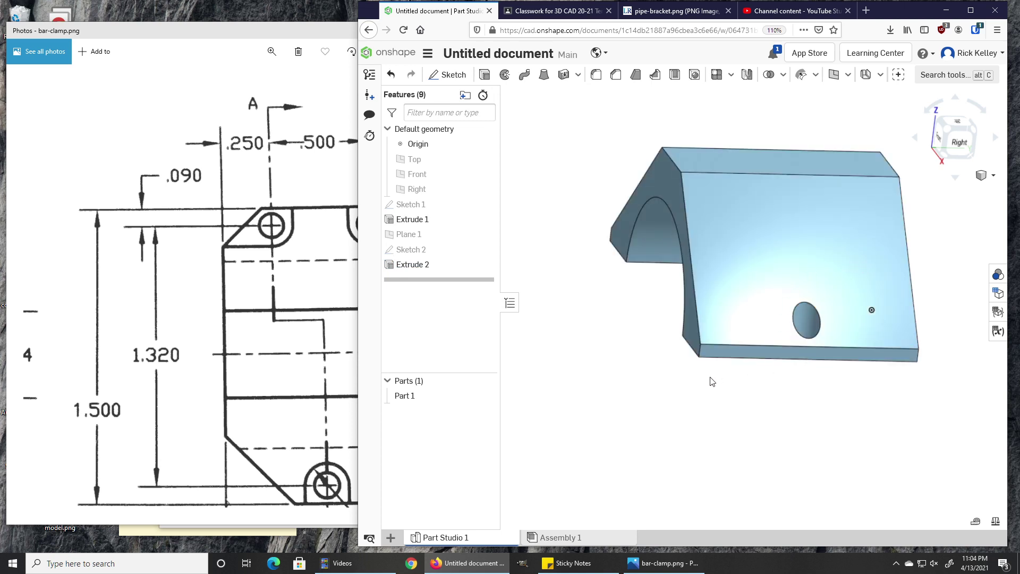
pyautogui.moveTo(712, 382); pyautogui.dragTo(940, 260, button='right')
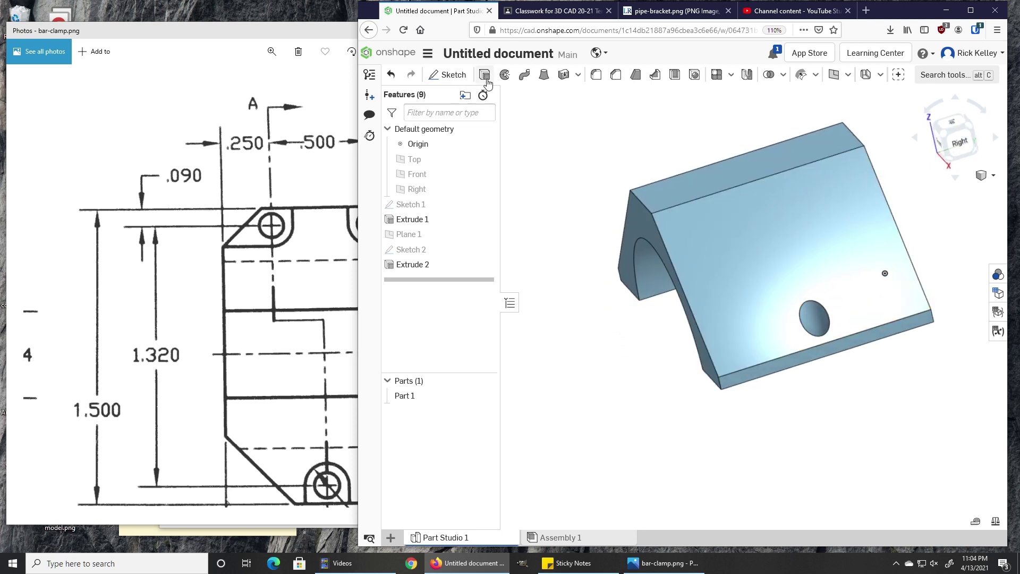
# Start another Extrude with the clamp body transparent and Sketch 2 shown again.
pyautogui.rightClick(716, 250)
pyautogui.click(739, 310)
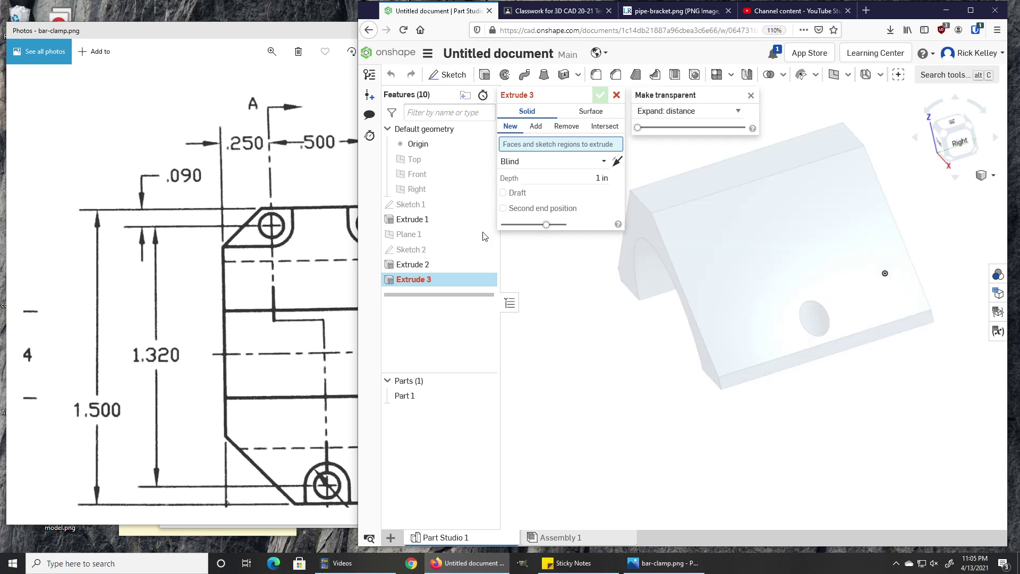
pyautogui.click(486, 251)
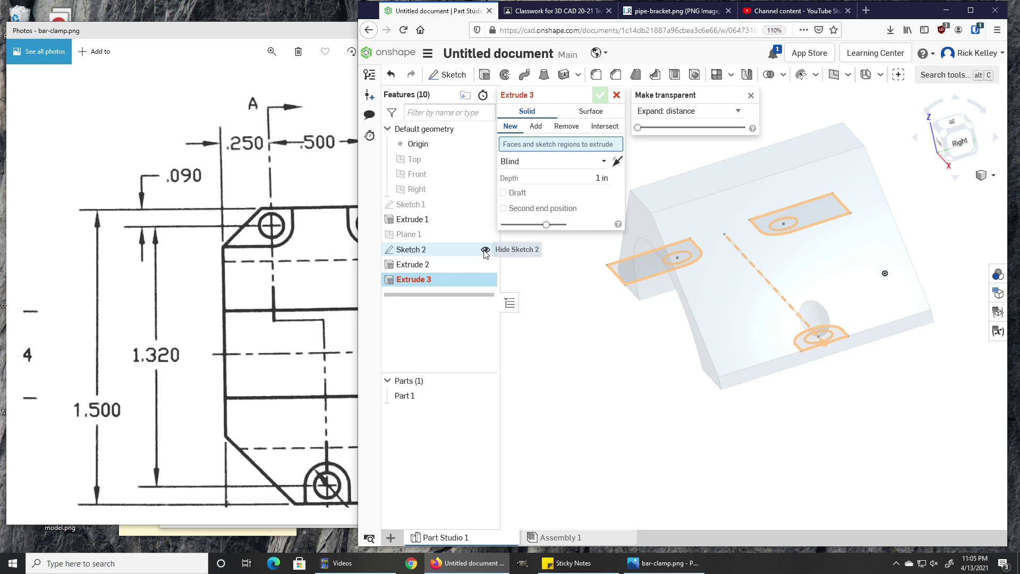
# Select the three tab regions surrounding the mounting holes in Sketch 2 for the extrusion.
pyautogui.click(629, 267)
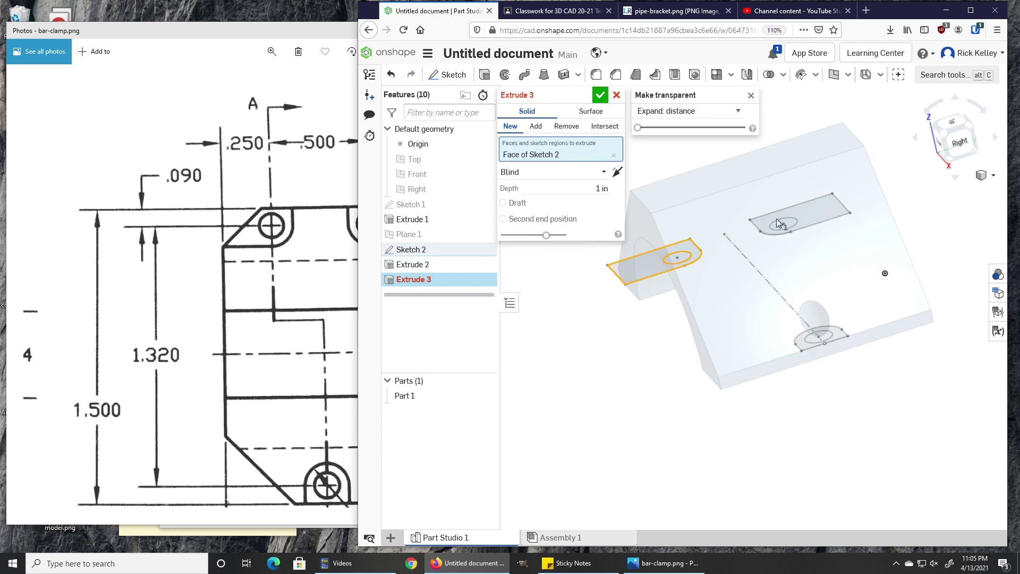
pyautogui.click(804, 215)
pyautogui.scroll(3, 837, 333)
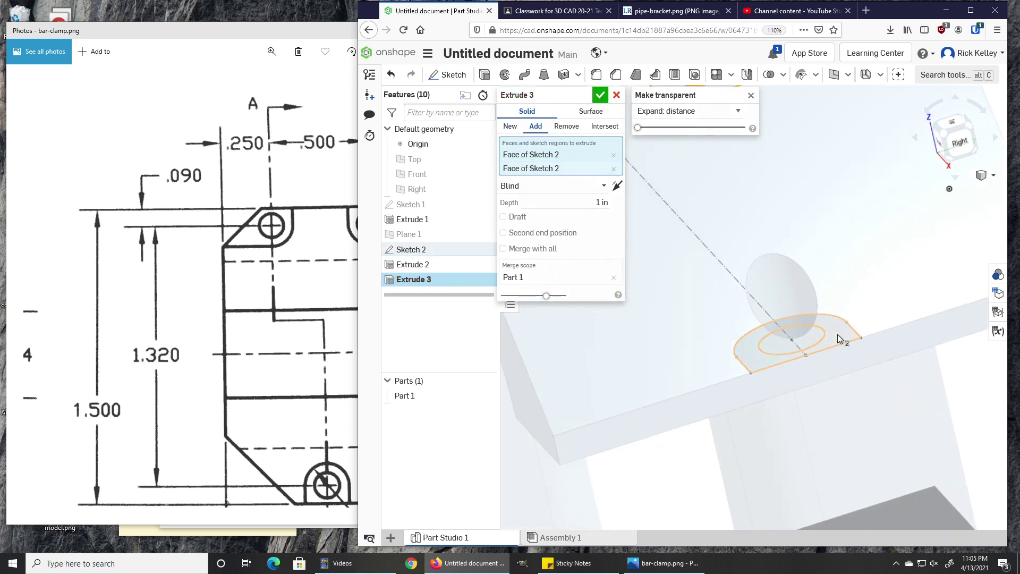
pyautogui.click(837, 334)
pyautogui.scroll(-3, 807, 335)
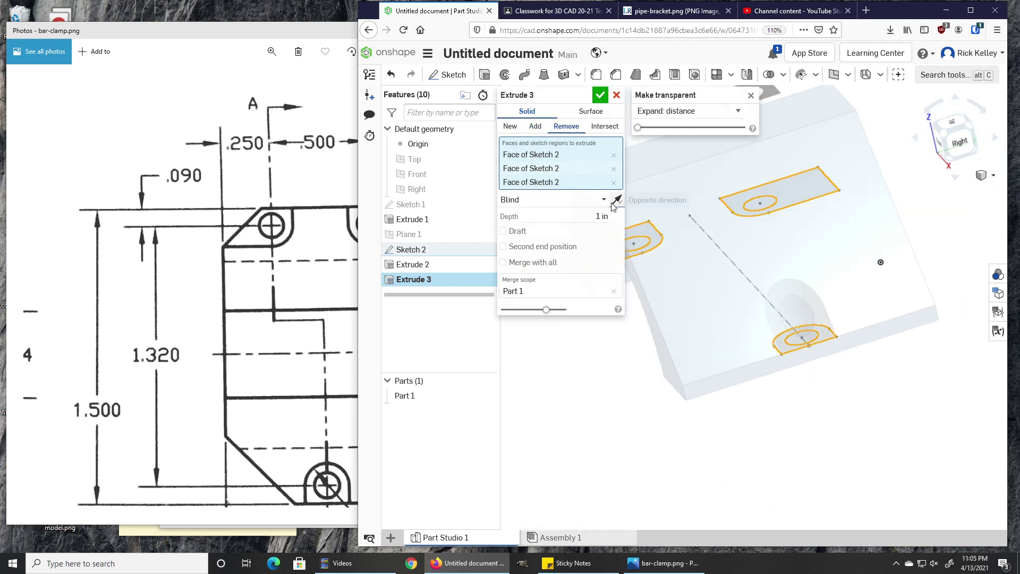
# Cut the recesses above the three mounting tabs with a Remove extrude that ends Up to next.
pyautogui.scroll(-1, 694, 229)
pyautogui.hotkey('shift', '1')
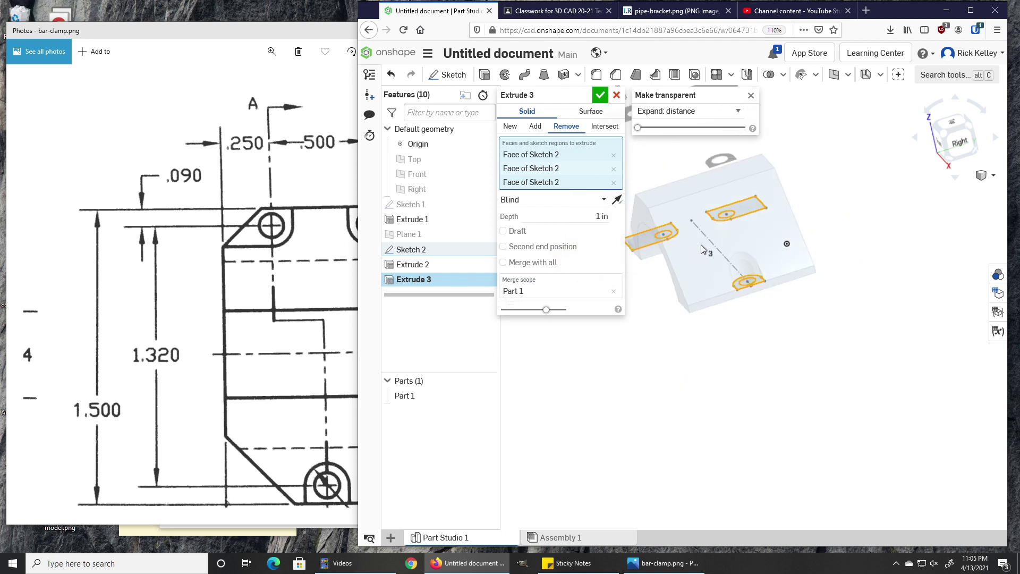
pyautogui.press('Left')
pyautogui.press('Left')
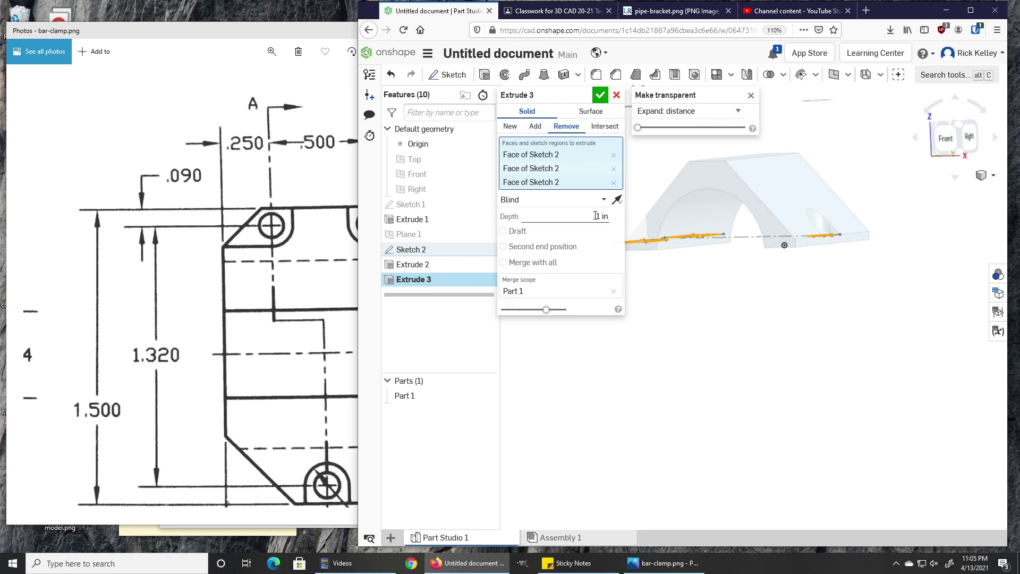
pyautogui.click(548, 201)
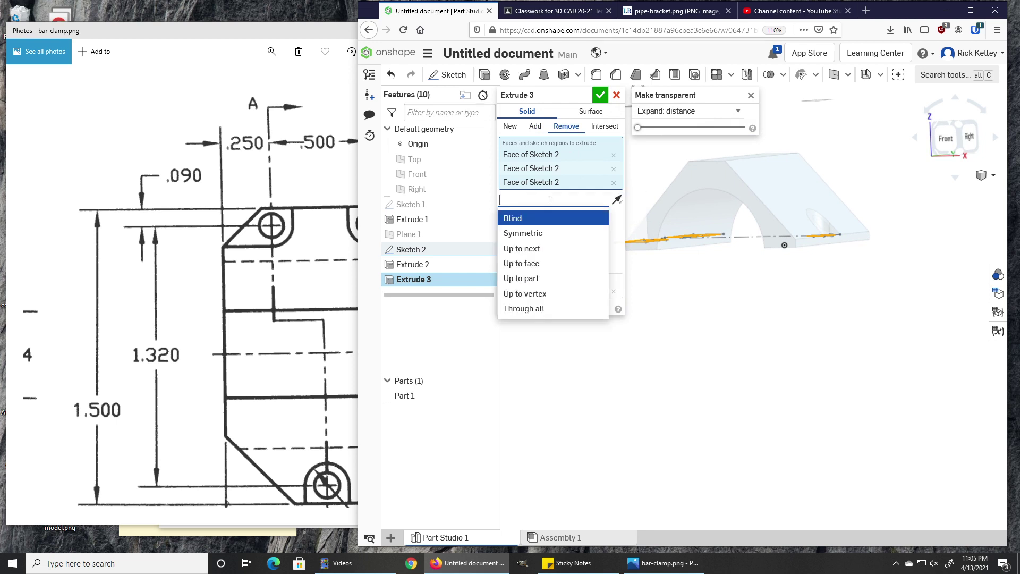
pyautogui.click(525, 250)
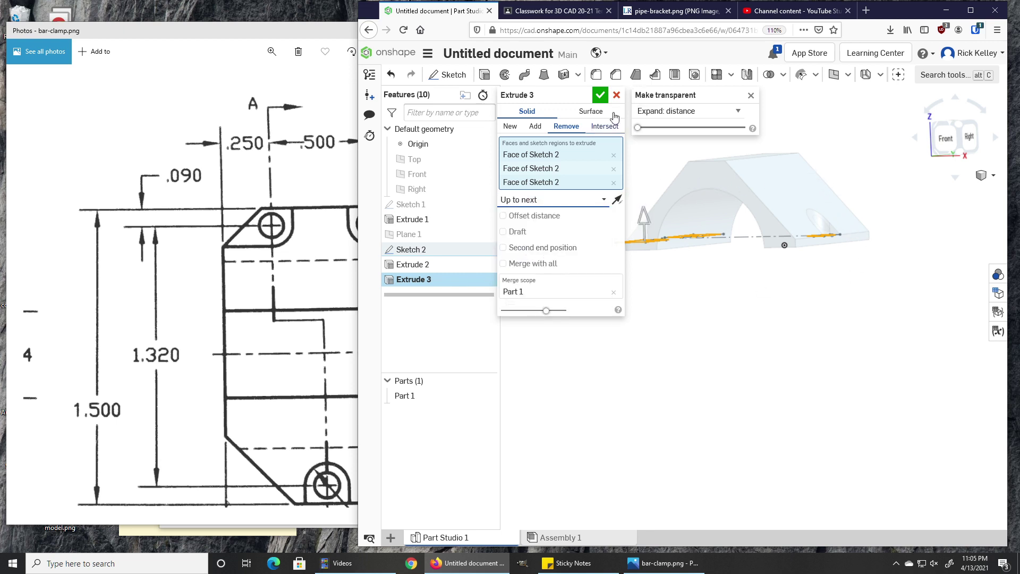
pyautogui.click(599, 95)
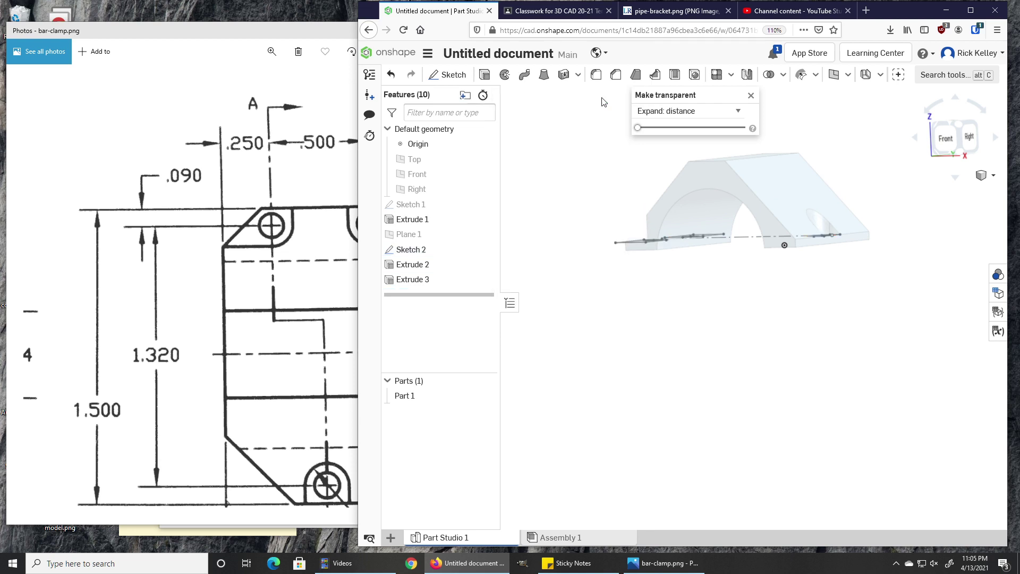
# Return the part to its opaque display and examine the recesses around all three mounting holes.
pyautogui.click(750, 96)
pyautogui.moveTo(818, 190); pyautogui.dragTo(794, 226, button='right')
pyautogui.scroll(5, 805, 266)
pyautogui.scroll(5, 805, 267)
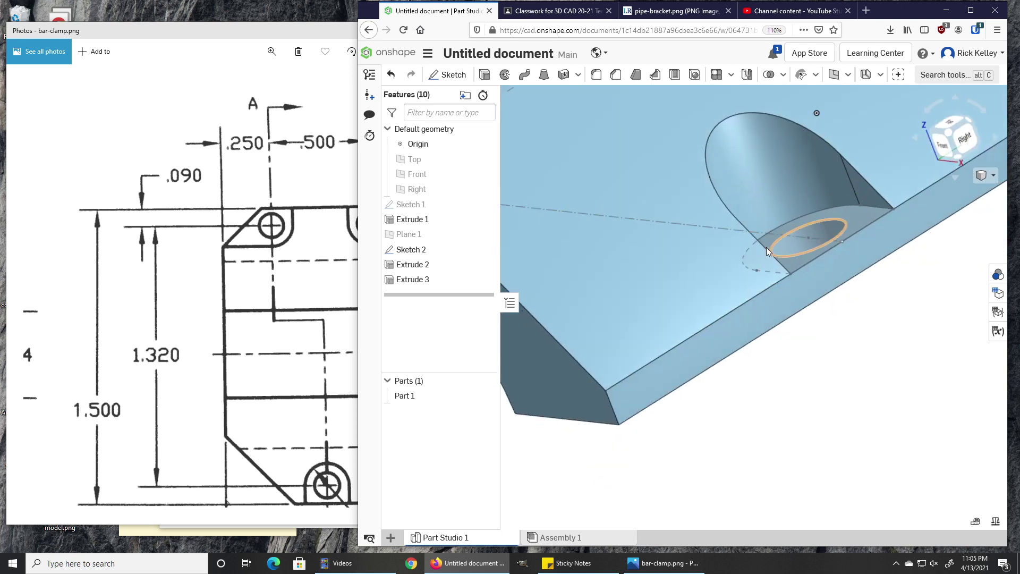
pyautogui.scroll(-2, 765, 247)
pyautogui.moveTo(746, 250)
pyautogui.mouseDown(button='right')
pyautogui.moveTo(754, 244)
pyautogui.moveTo(744, 246)
pyautogui.mouseUp(button='right')
pyautogui.scroll(-5, 744, 247)
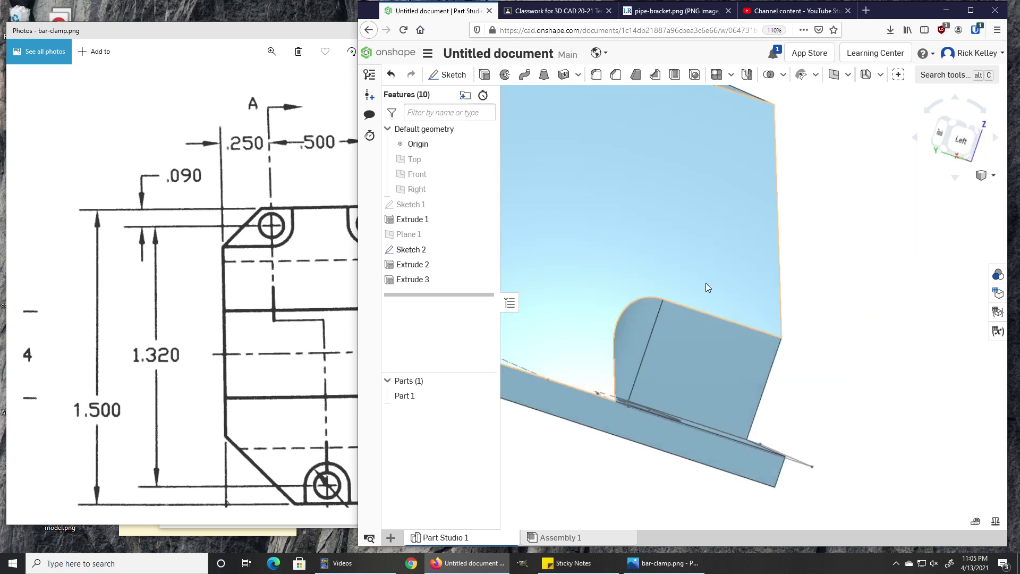
pyautogui.moveTo(694, 278); pyautogui.dragTo(646, 283, button='right')
pyautogui.scroll(-3, 646, 282)
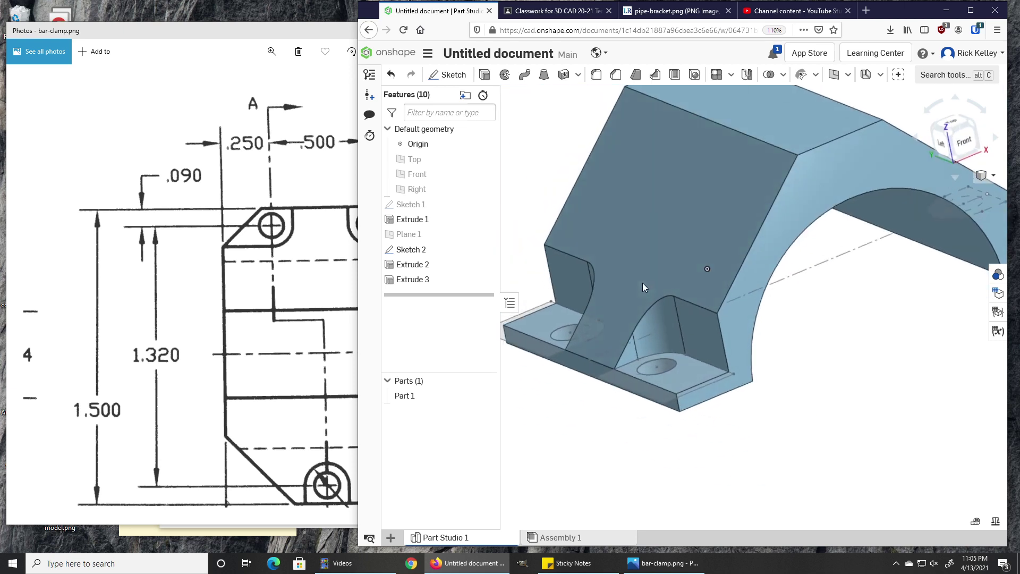
pyautogui.scroll(-3, 732, 276)
pyautogui.moveTo(732, 276); pyautogui.dragTo(758, 299, button='right')
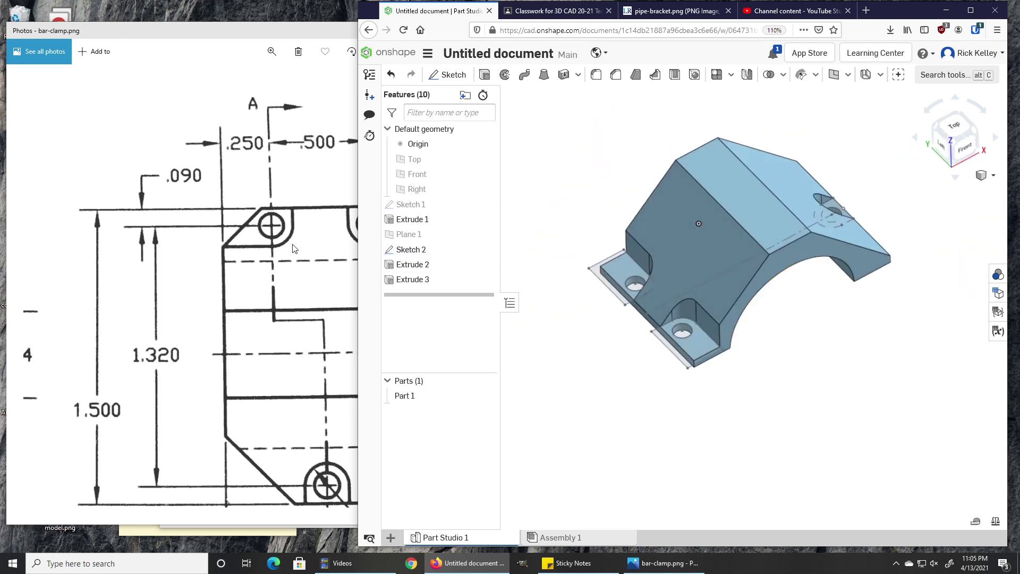
# Check the chamfer callouts in the bar-clamp.png drawing and chamfer the two outer corner edges on the two-hole side by 0.2 in.
pyautogui.click(285, 195)
pyautogui.scroll(-2, 390, 337)
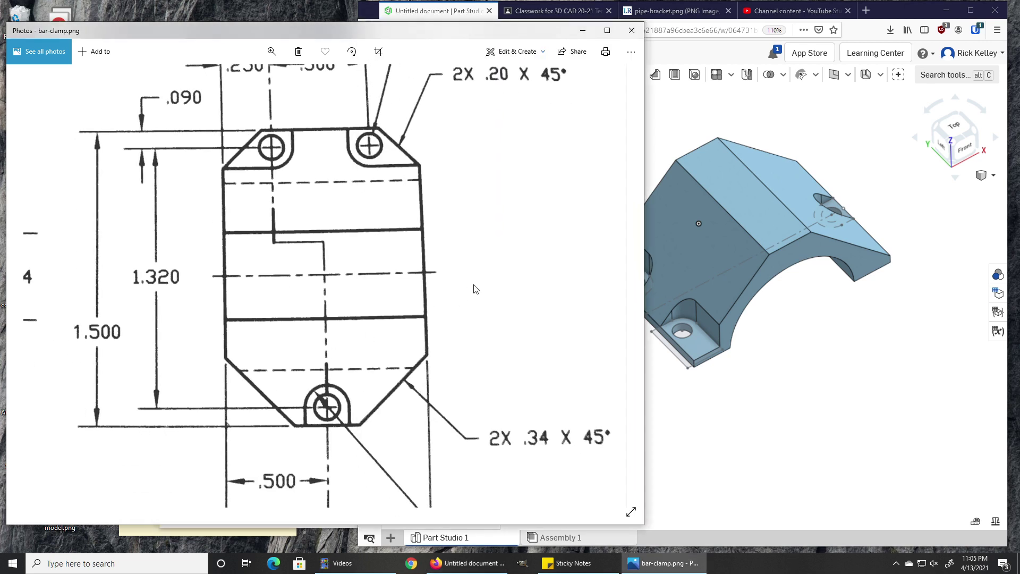
pyautogui.scroll(1, 476, 288)
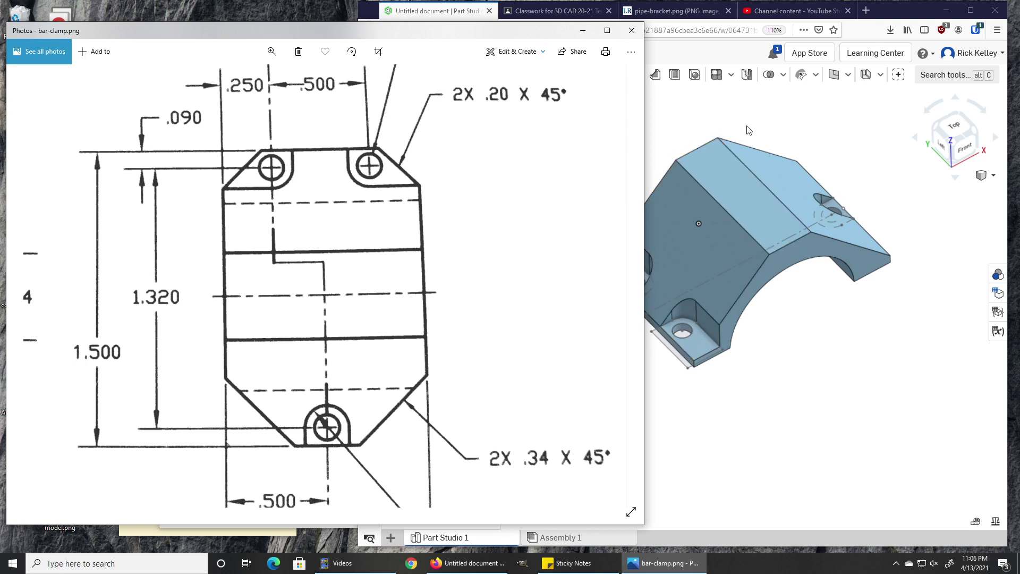
pyautogui.click(655, 404)
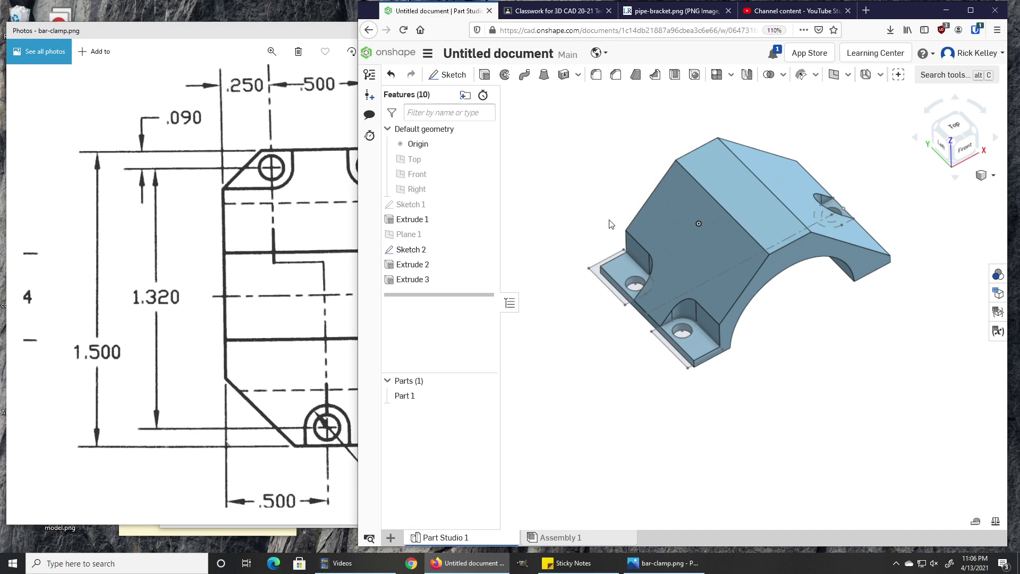
pyautogui.click(616, 74)
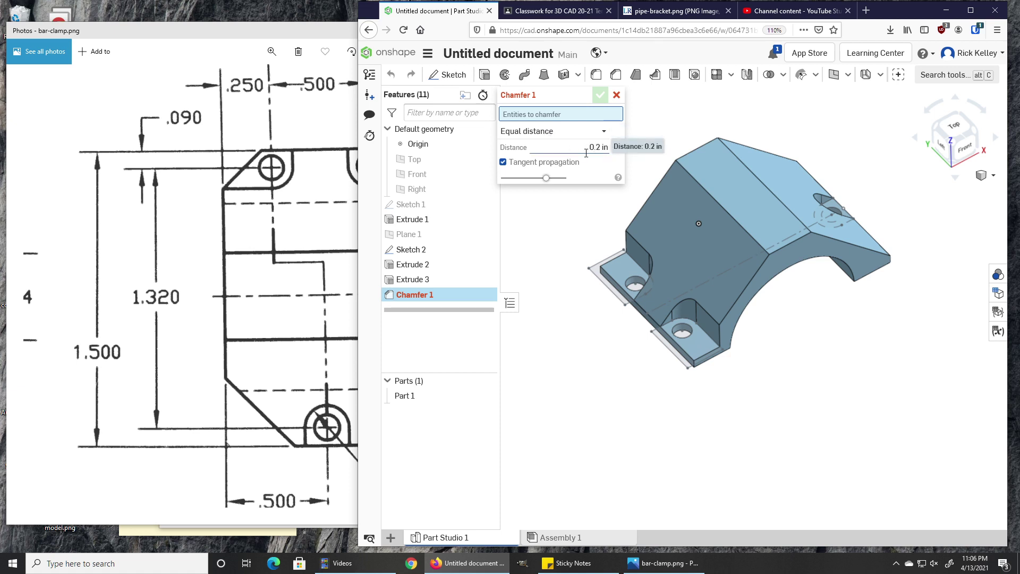
pyautogui.scroll(5, 693, 374)
pyautogui.click(696, 367)
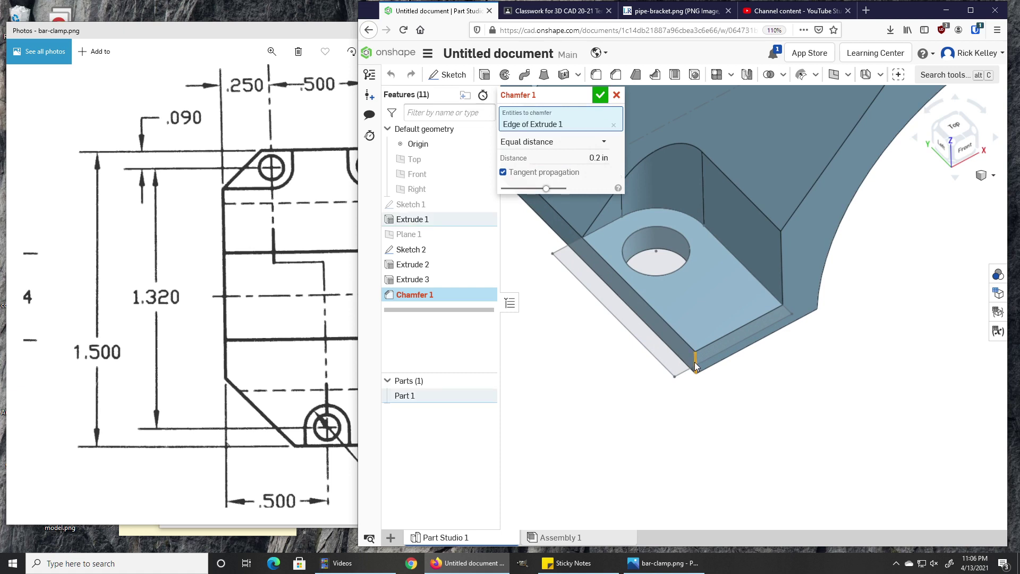
pyautogui.moveTo(677, 366)
pyautogui.mouseDown(button='right')
pyautogui.moveTo(664, 366)
pyautogui.moveTo(720, 378)
pyautogui.moveTo(710, 387)
pyautogui.moveTo(675, 356)
pyautogui.mouseUp(button='right')
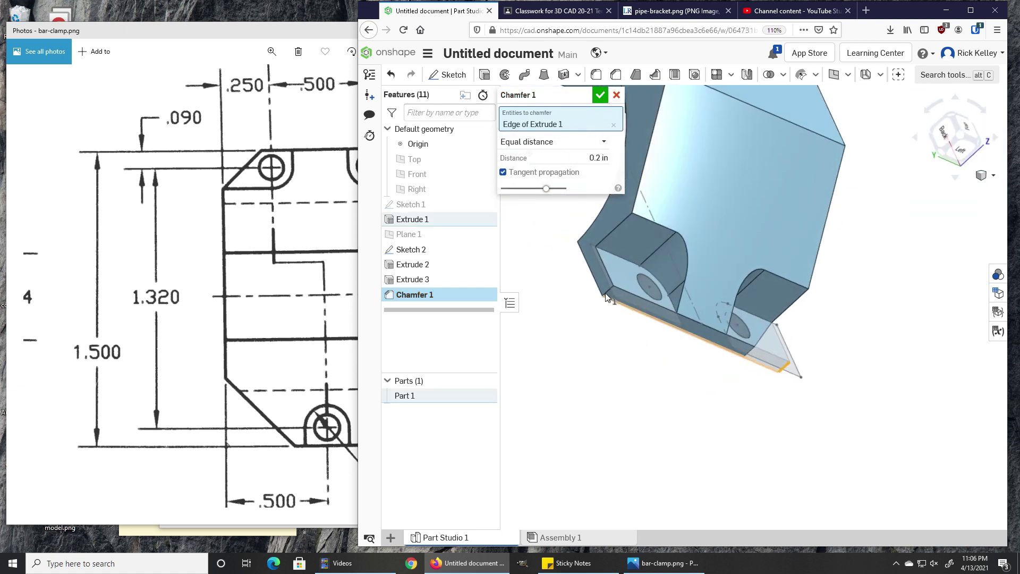
pyautogui.click(605, 333)
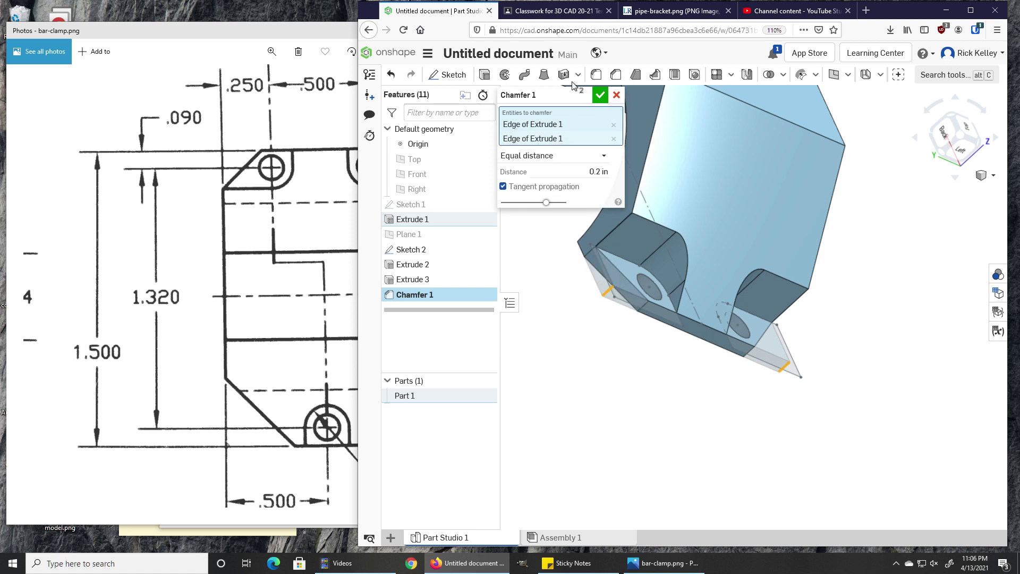
pyautogui.click(600, 94)
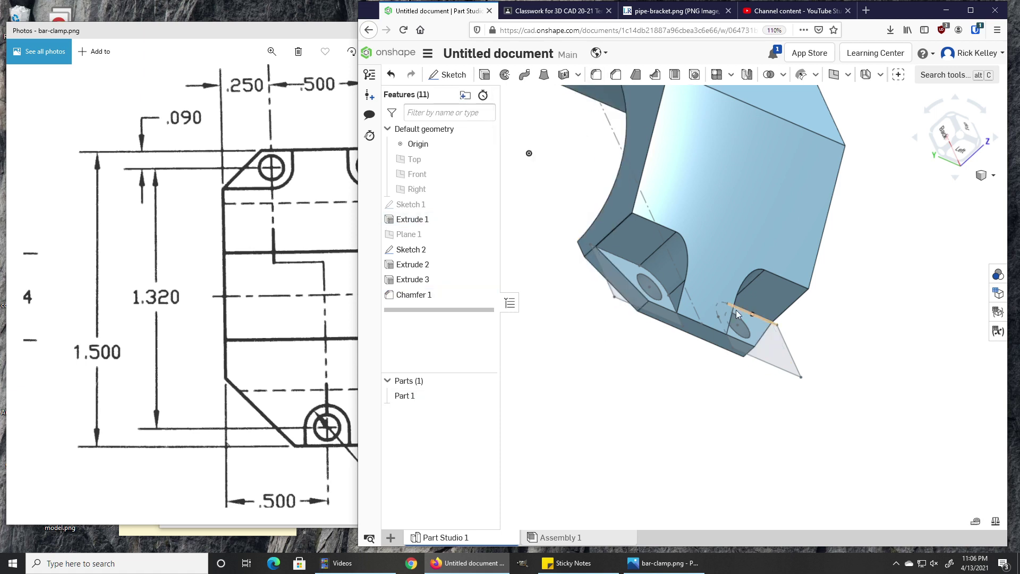
# Chamfer the two outer corner edges on the single-hole side with an equal distance of 0.34 in.
pyautogui.moveTo(756, 346); pyautogui.dragTo(735, 324, button='right')
pyautogui.moveTo(856, 282); pyautogui.dragTo(882, 282, button='right')
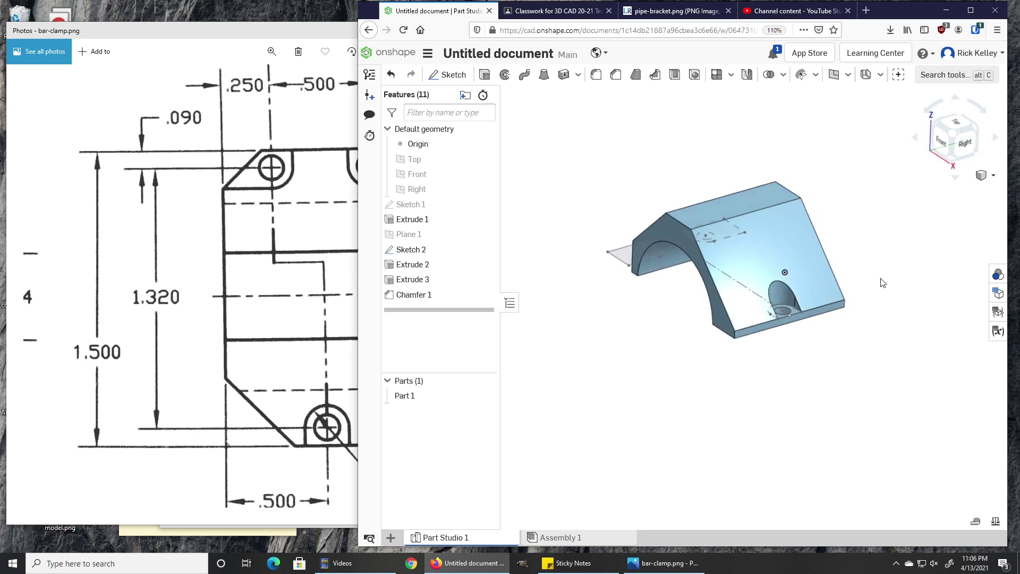
pyautogui.click(616, 74)
pyautogui.click(605, 147)
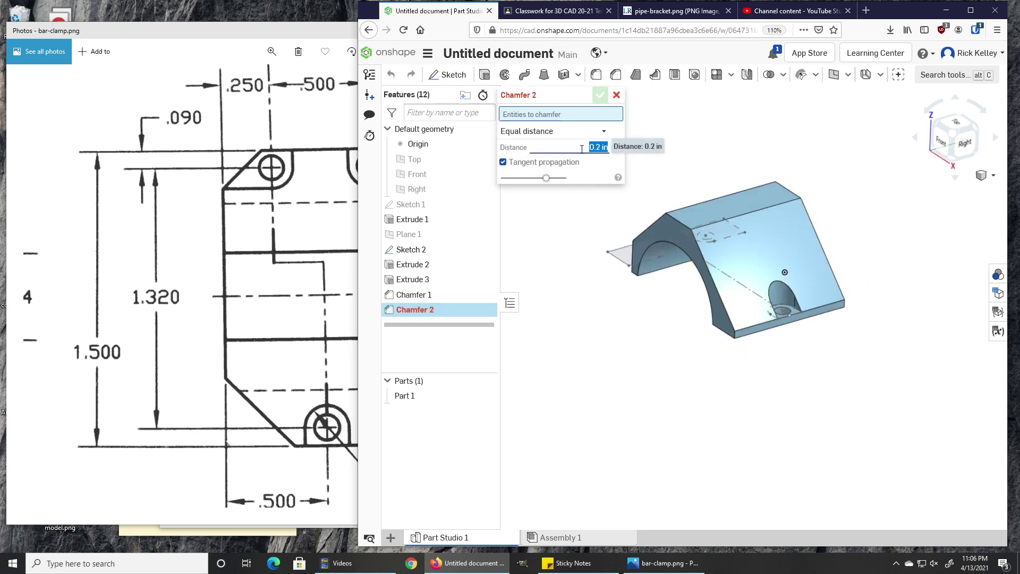
pyautogui.press('BackSpace')
pyautogui.write('.34')
pyautogui.press('Return')
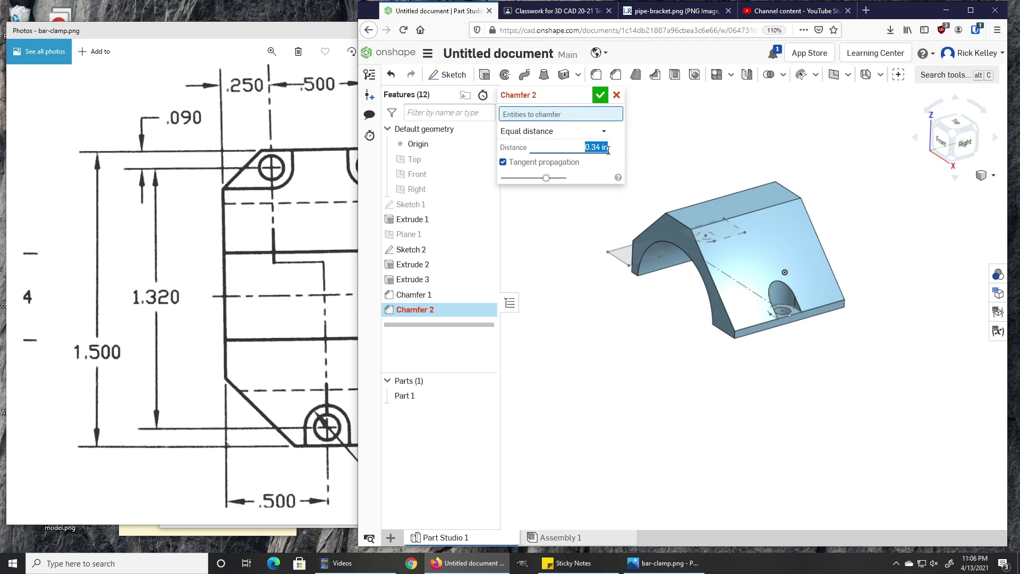
pyautogui.click(734, 333)
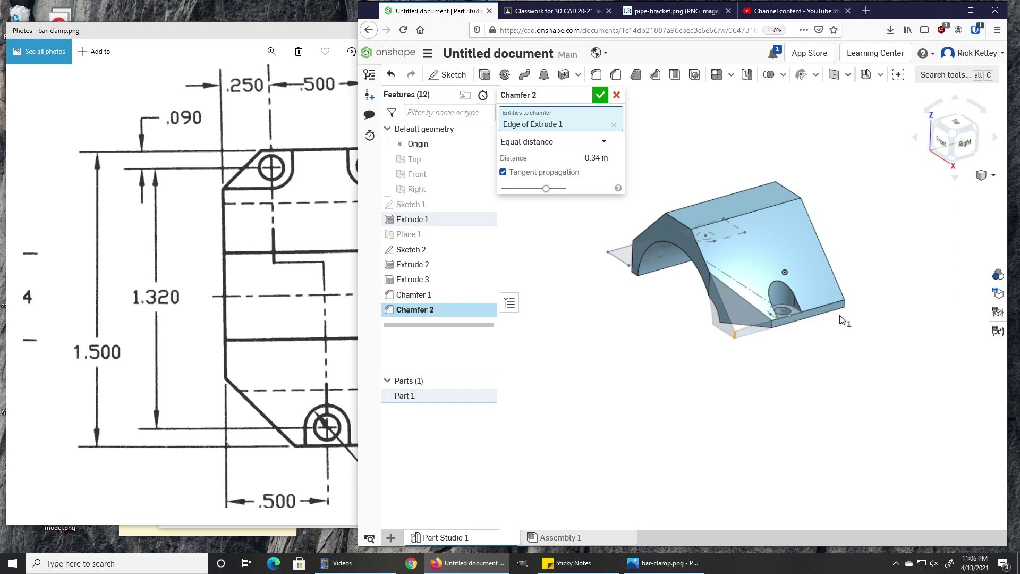
pyautogui.moveTo(842, 323)
pyautogui.mouseDown(button='right')
pyautogui.moveTo(817, 325)
pyautogui.moveTo(835, 304)
pyautogui.mouseUp(button='right')
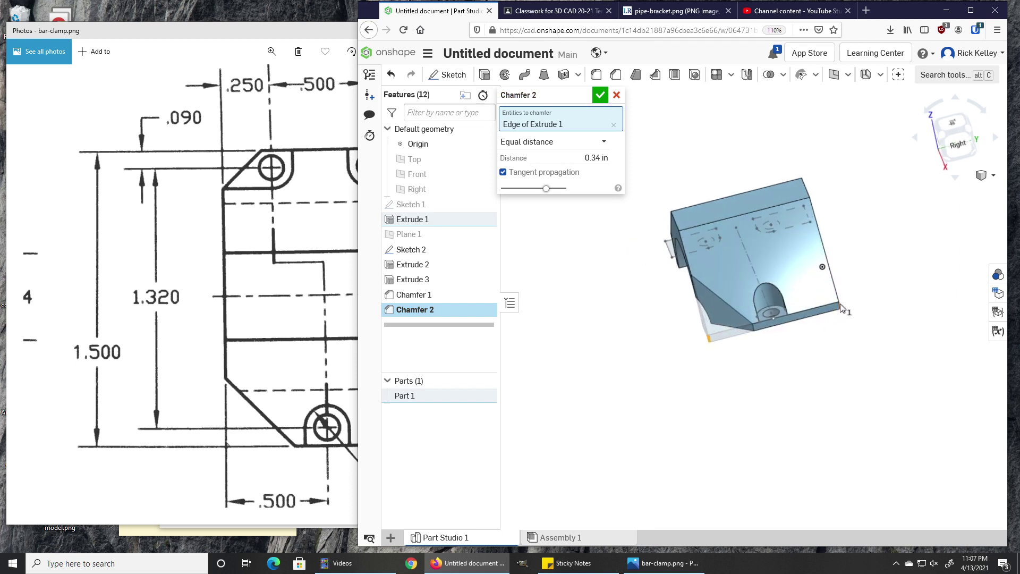
pyautogui.click(839, 304)
pyautogui.scroll(5, 834, 298)
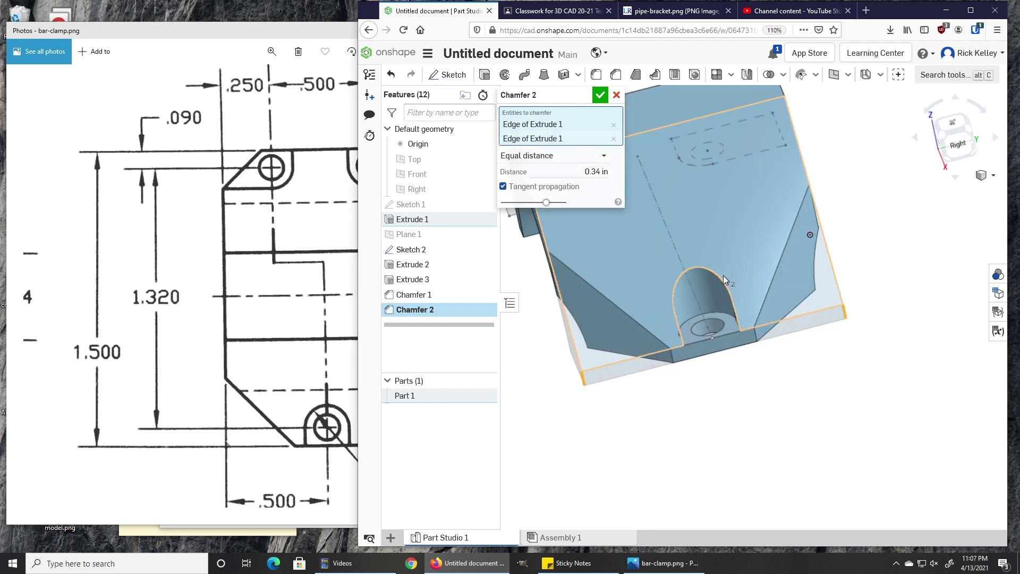
pyautogui.click(601, 94)
# Hide Sketch 2 and examine the clamp from the top and from an angled corner view.
pyautogui.scroll(-5, 604, 243)
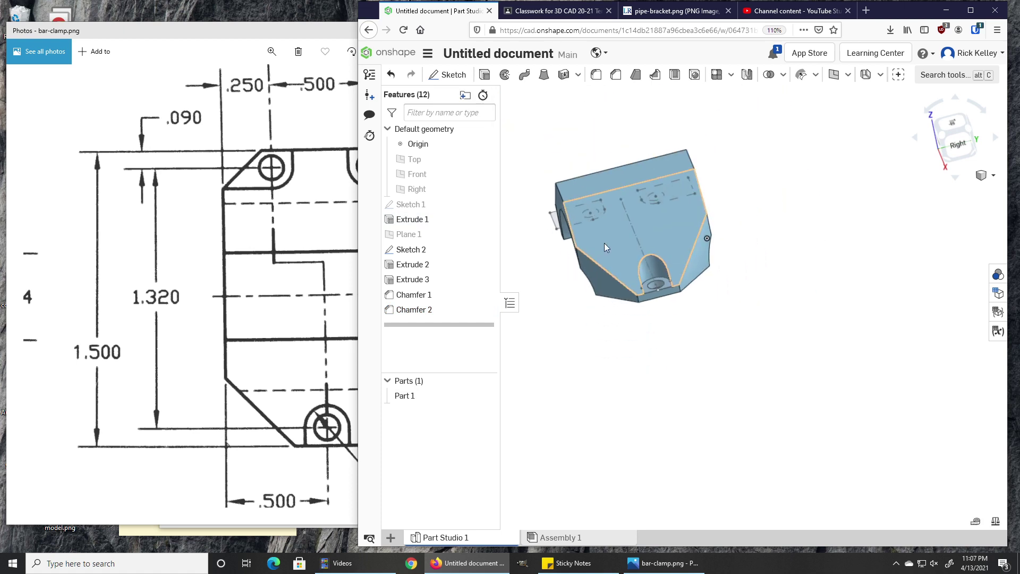
pyautogui.moveTo(604, 244); pyautogui.dragTo(451, 251, button='right')
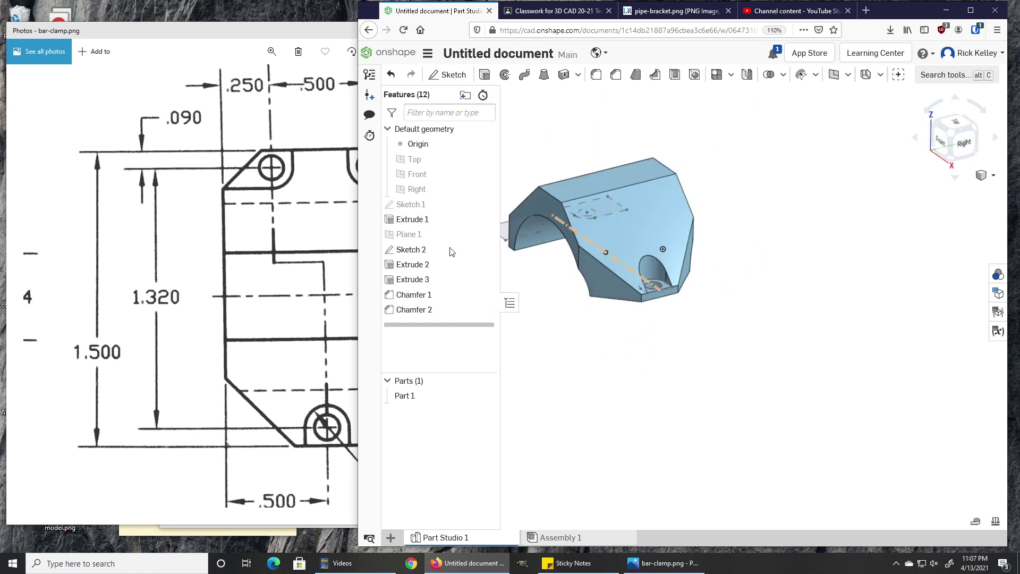
pyautogui.click(485, 250)
pyautogui.scroll(-3, 583, 336)
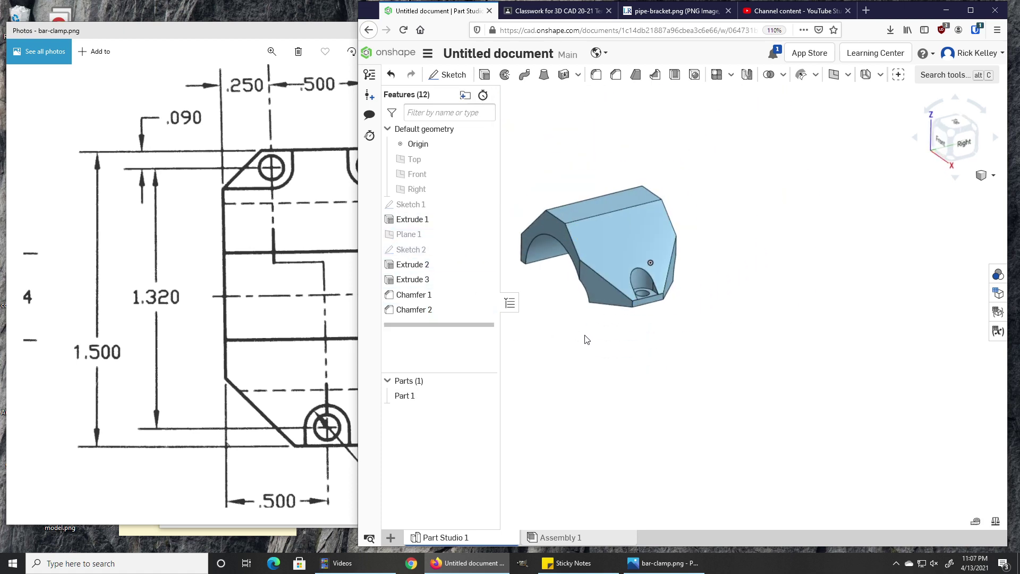
pyautogui.moveTo(588, 339); pyautogui.dragTo(532, 313, button='right')
pyautogui.scroll(5, 538, 272)
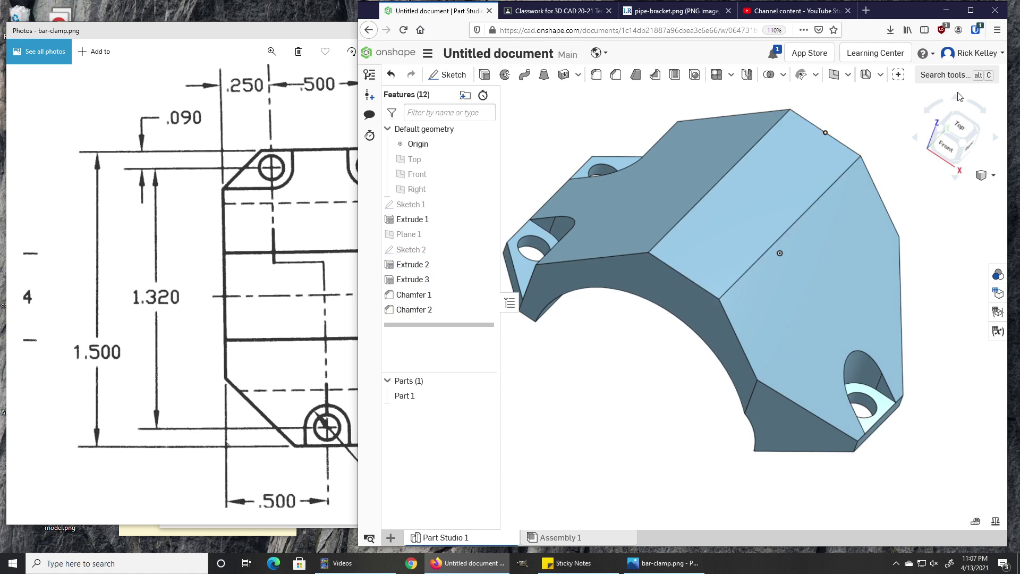
pyautogui.click(958, 128)
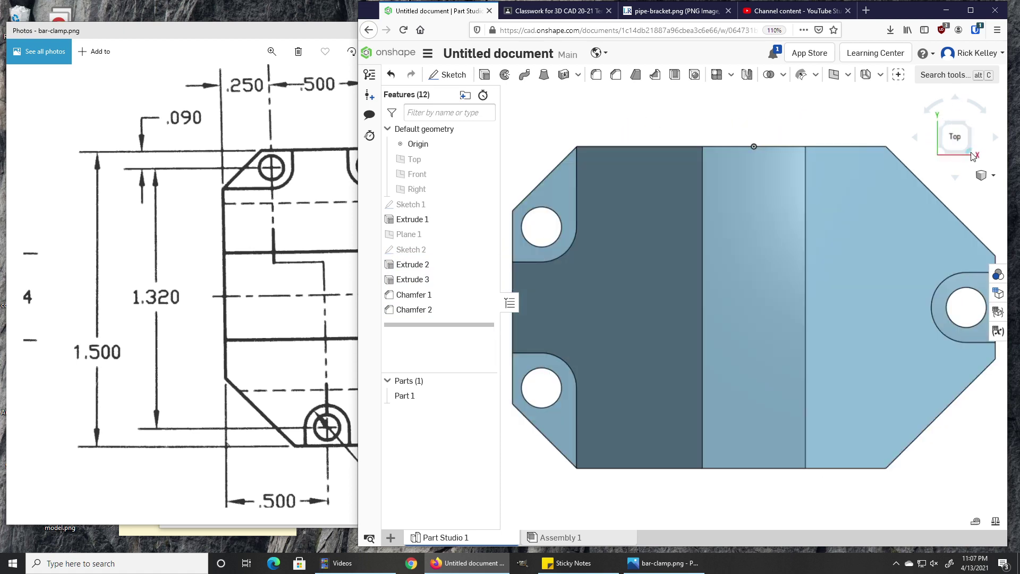
pyautogui.click(970, 140)
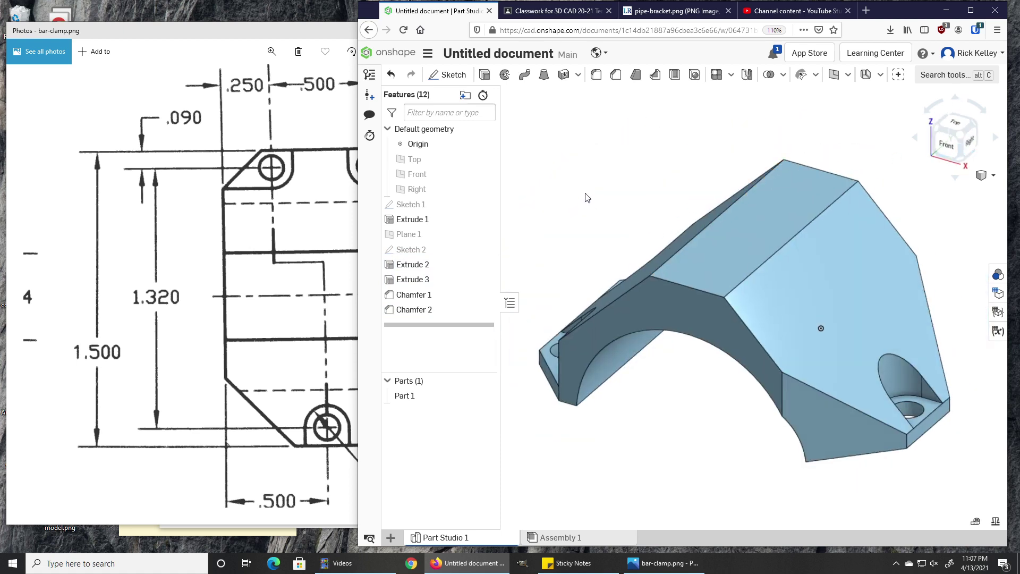